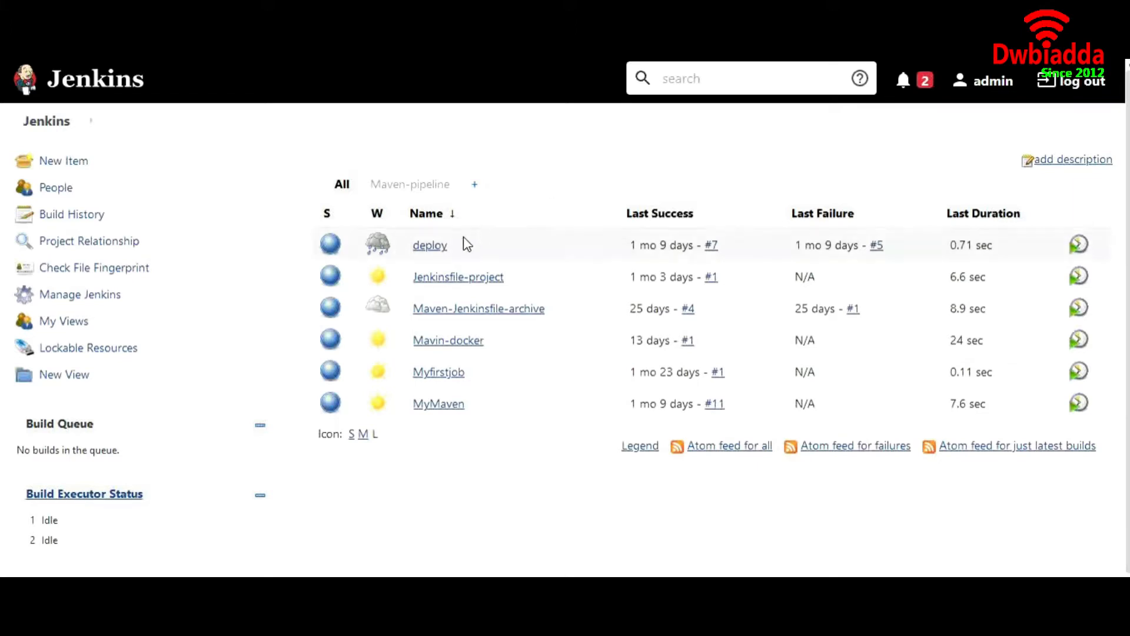
Step: From Manage Jenkins > Manage Users, start a new user and enter its username
mouse_move(446, 406)
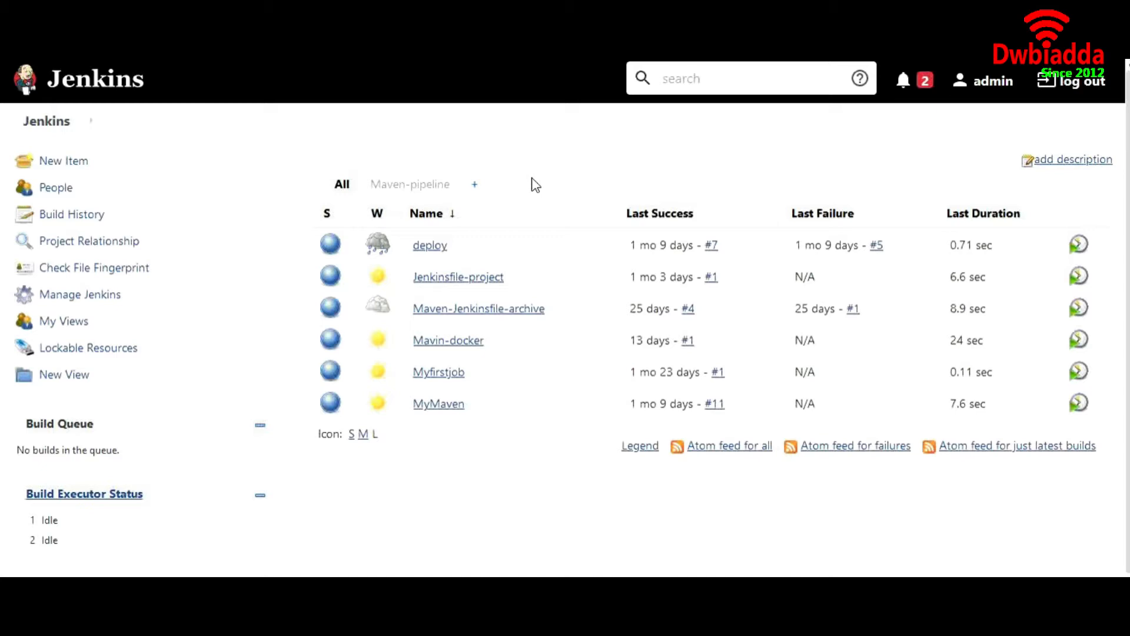
left_click(105, 304)
scroll(448, 306, "down", 3)
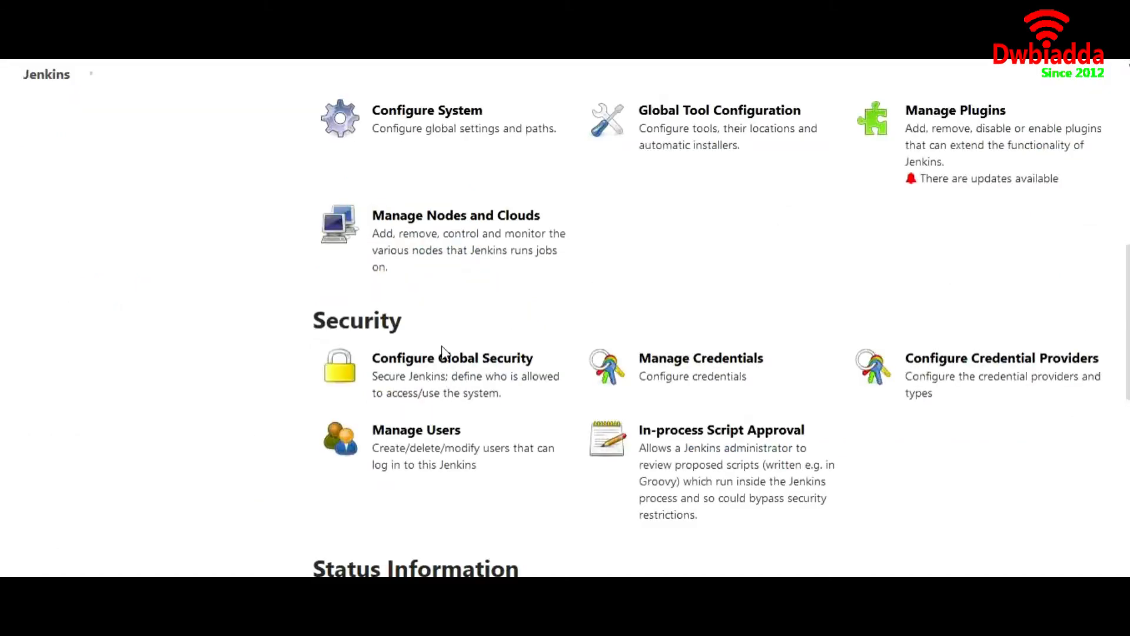
left_click(433, 462)
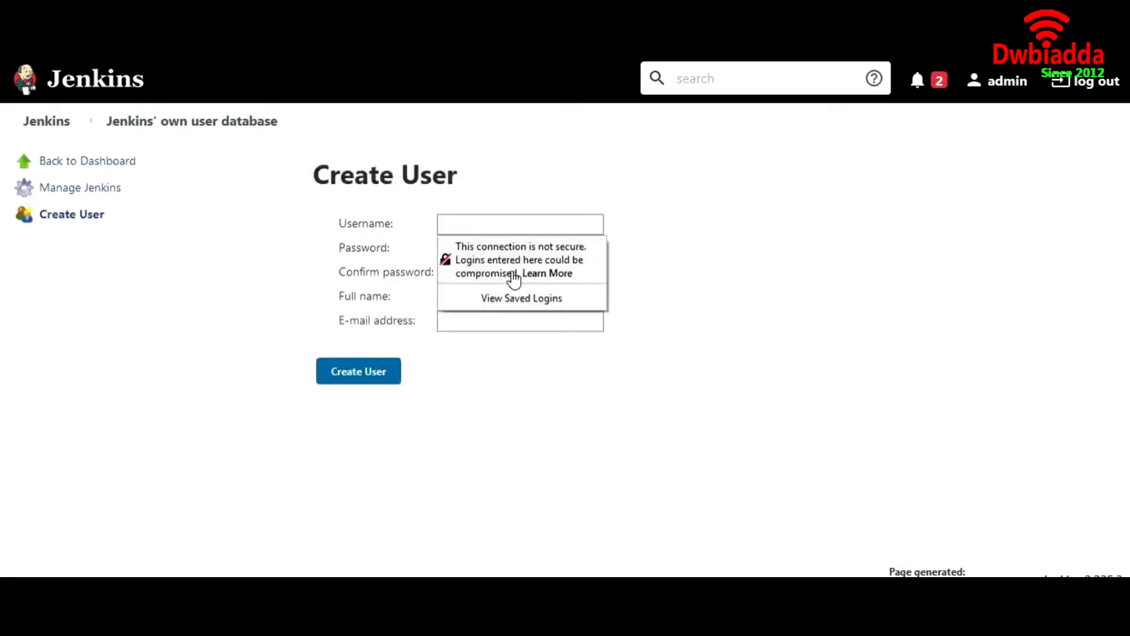
left_click(489, 227)
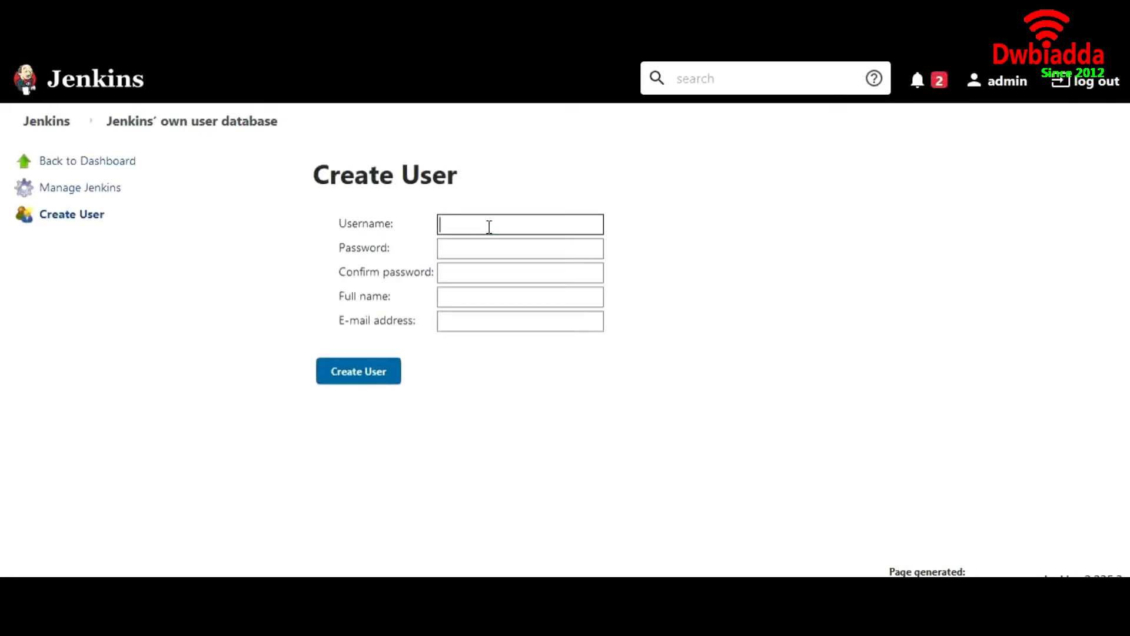
type("sam")
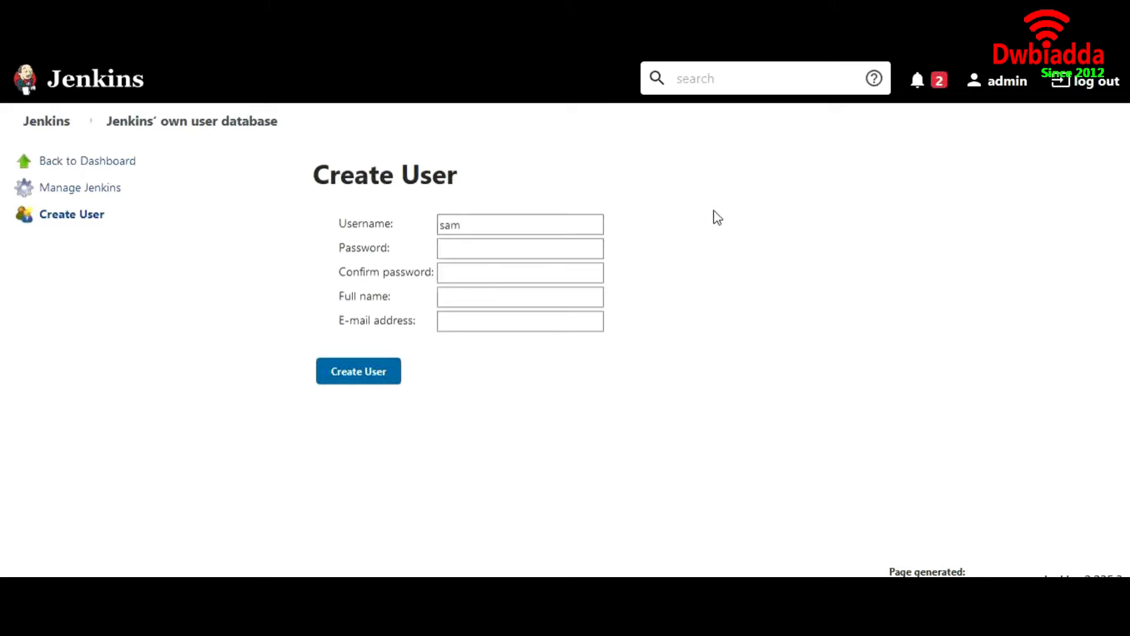
Step: Enter the new user's password, its confirmation and the full name
left_click(525, 248)
type("•••")
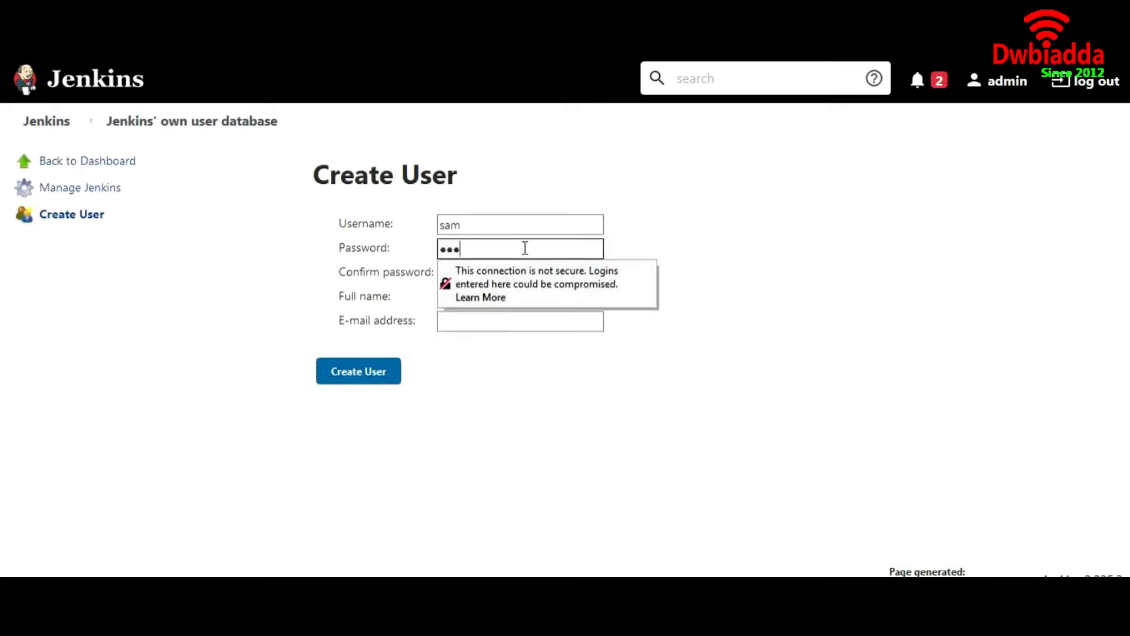
left_click(575, 277)
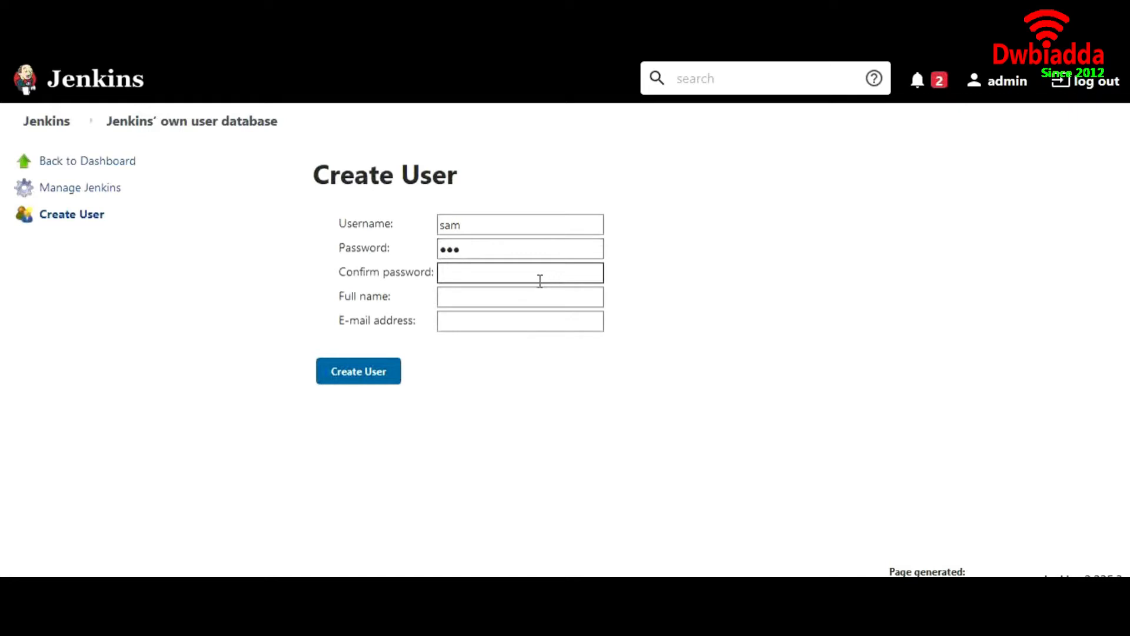
left_click(540, 280)
type("•••")
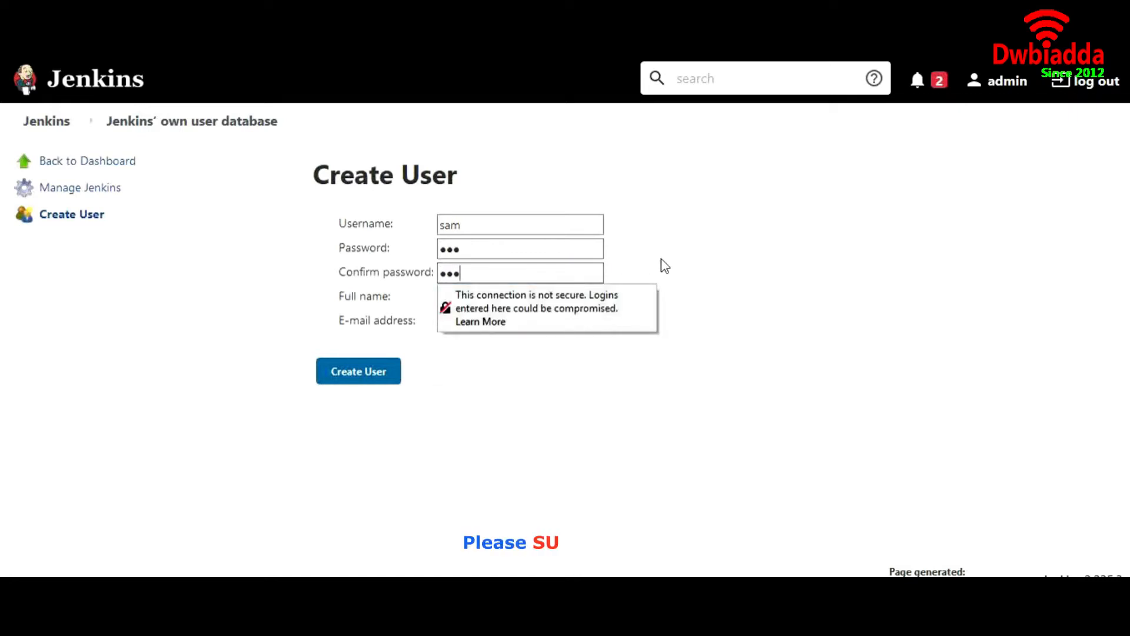
left_click(665, 266)
left_click(520, 294)
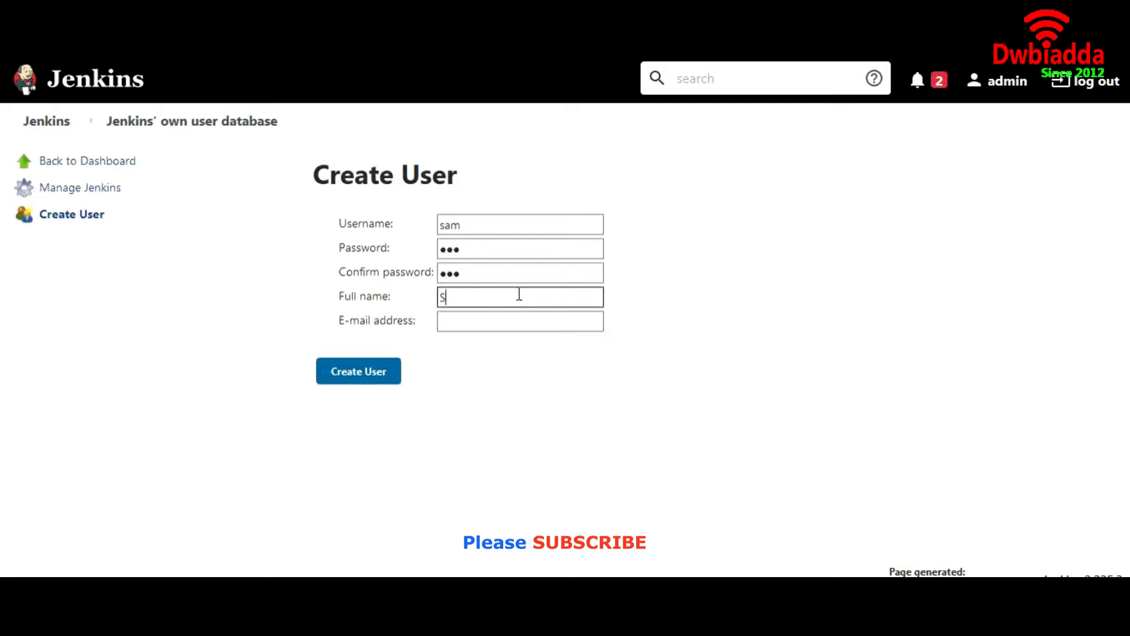
type("Samuel")
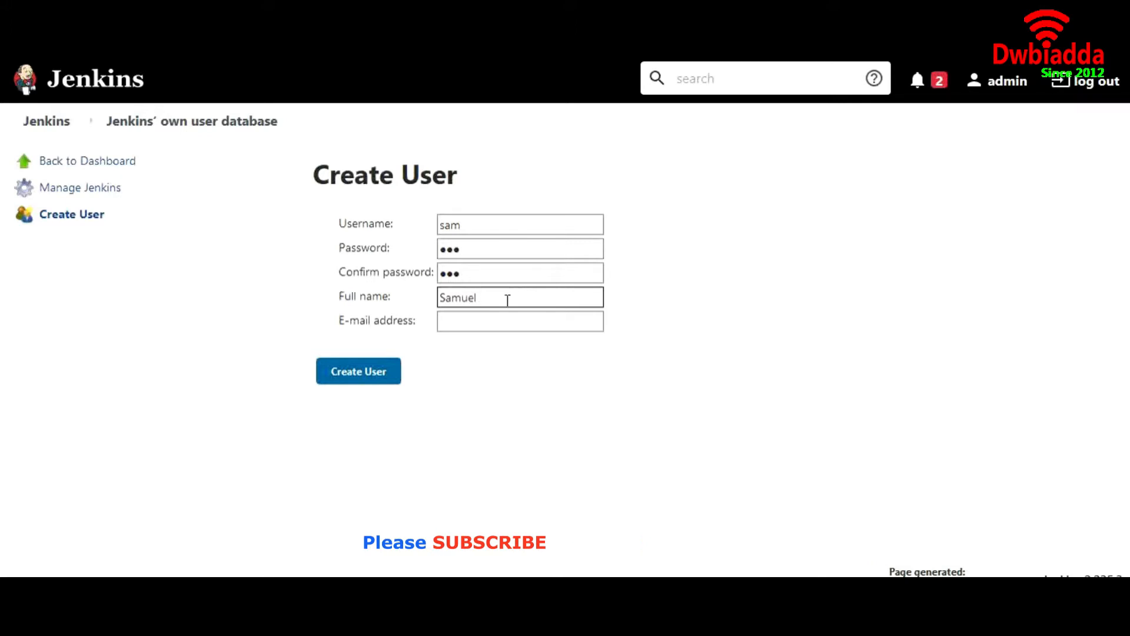
left_click(345, 382)
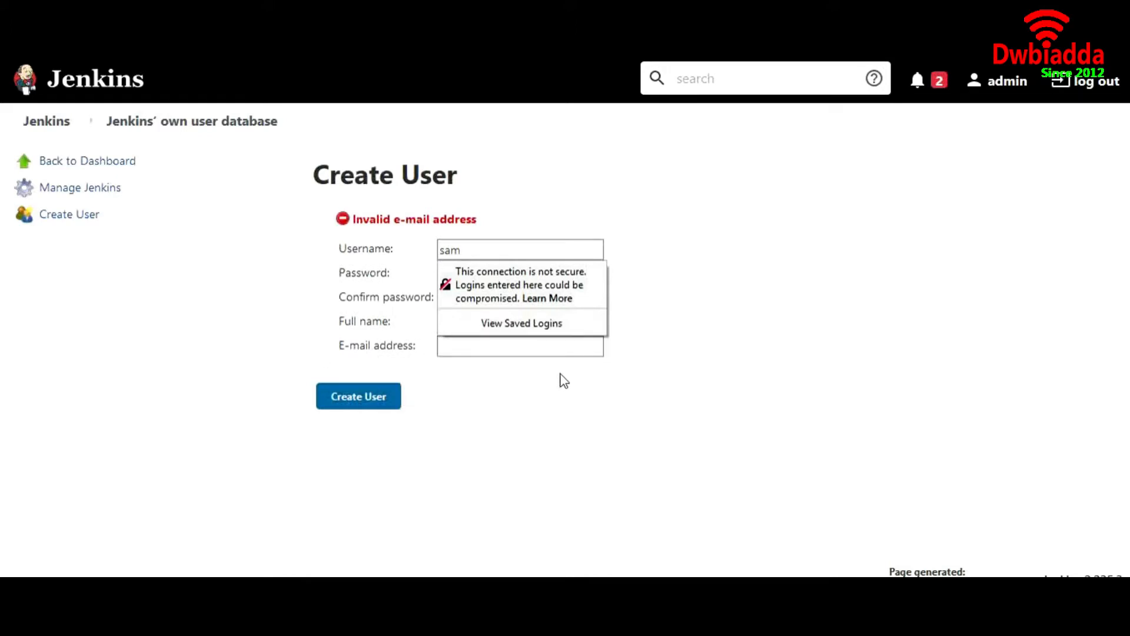
left_click(557, 348)
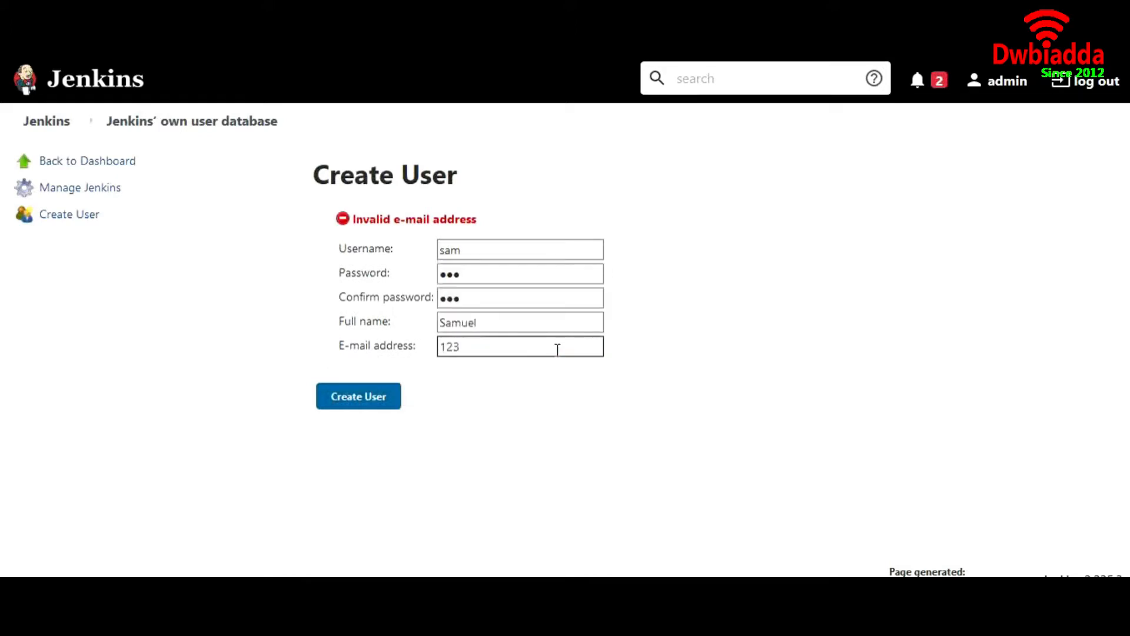
type("@abc.com")
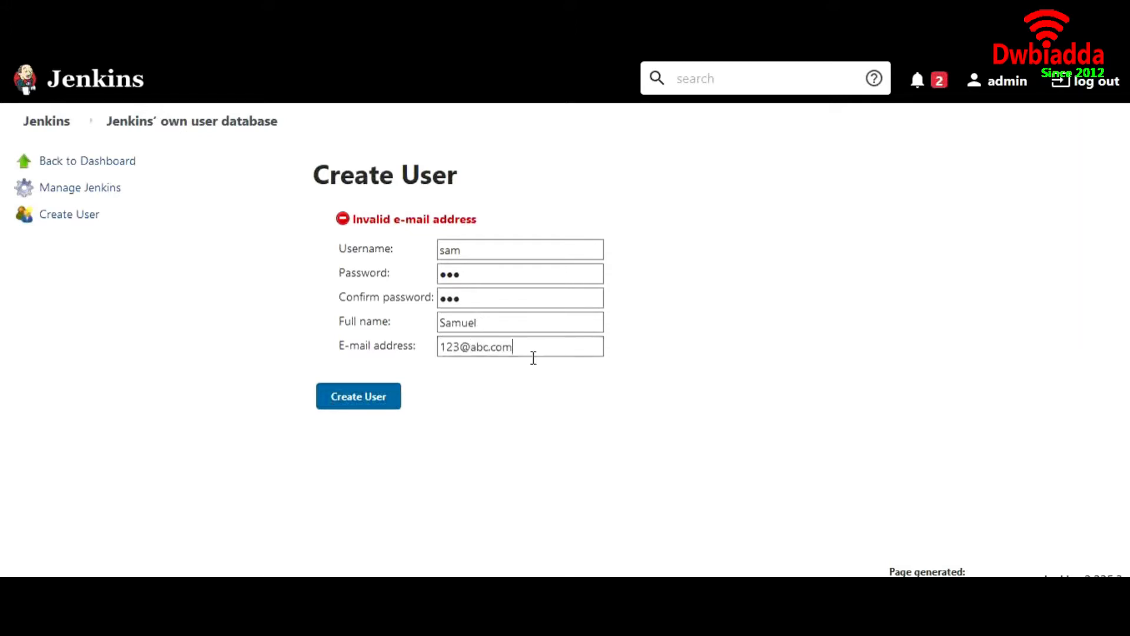
left_click(378, 399)
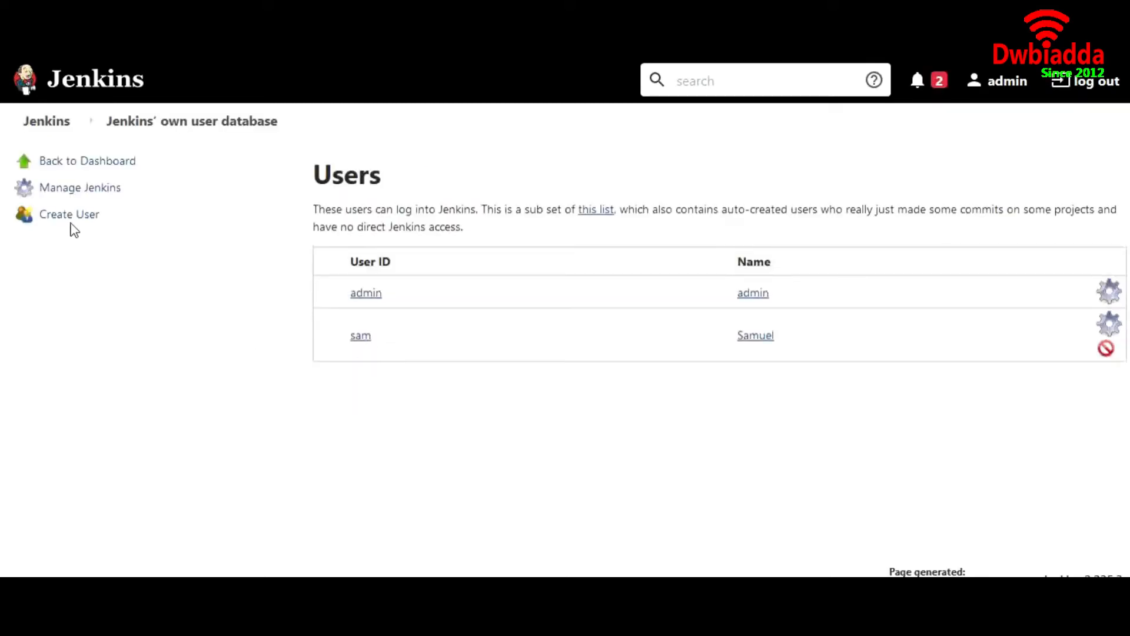
Step: Start another new user, entering its username and password
left_click(69, 219)
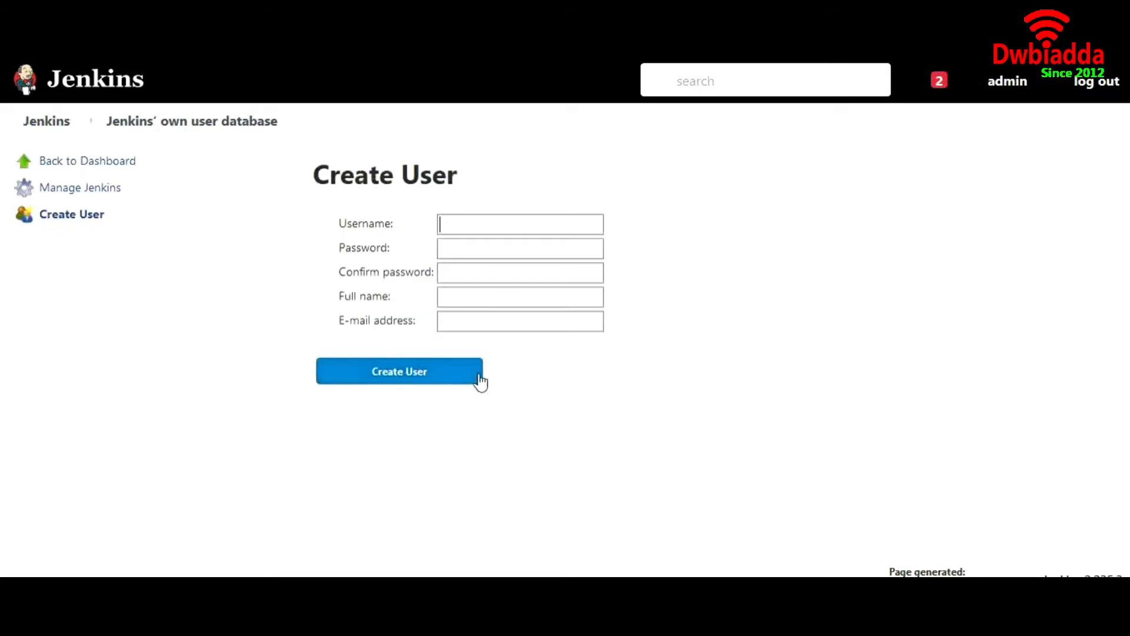
left_click(477, 225)
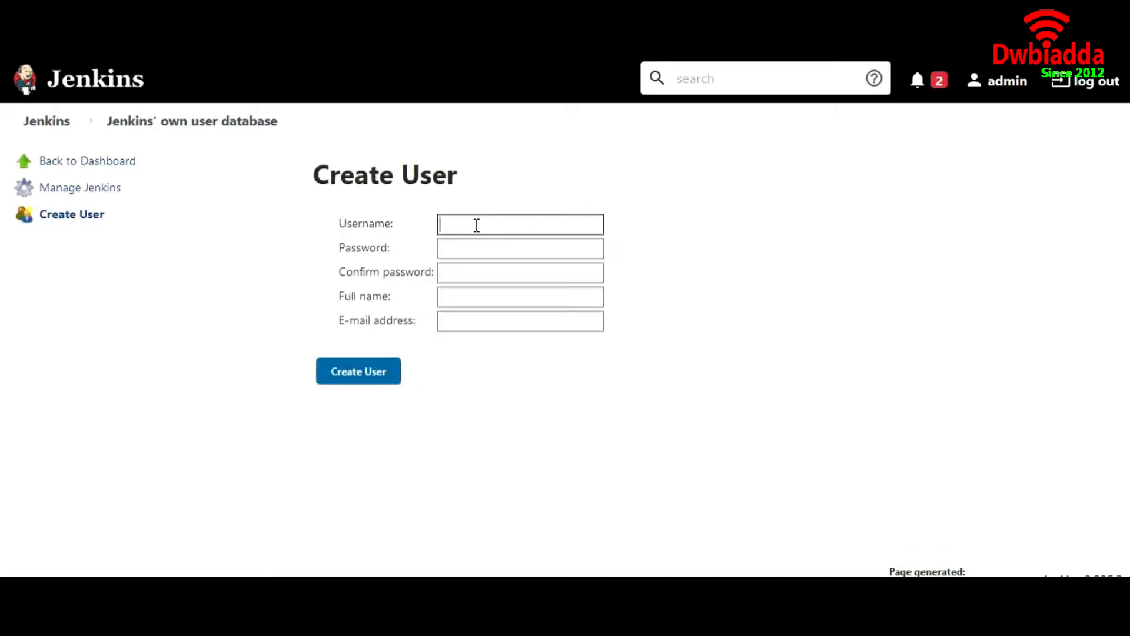
type("adam")
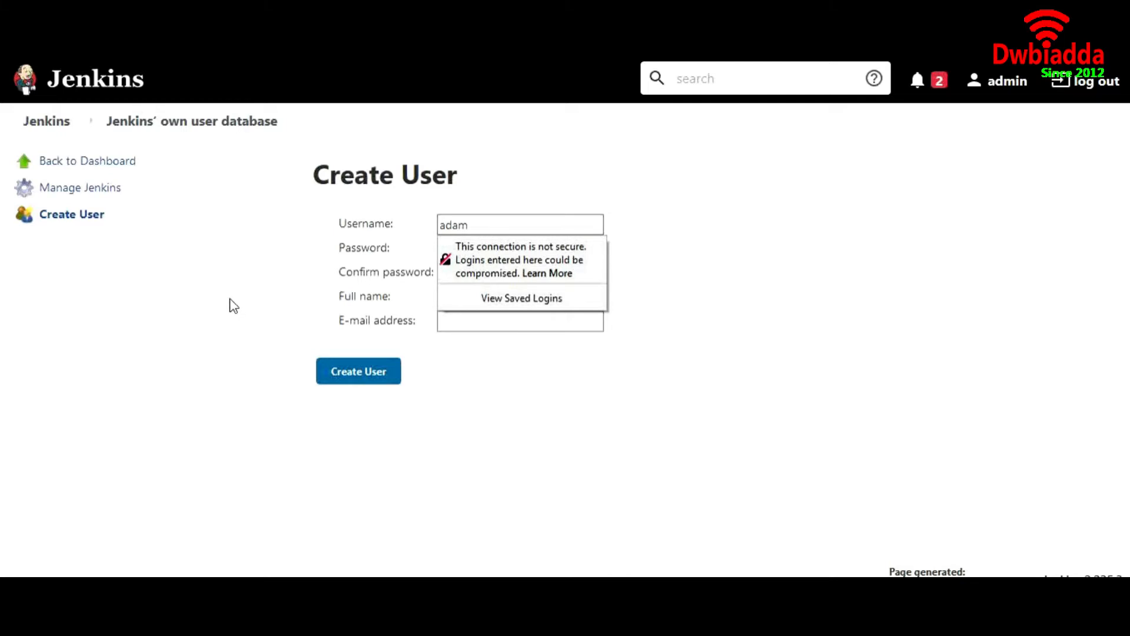
left_click_drag(258, 297, 520, 245)
left_click(520, 248)
type("ad")
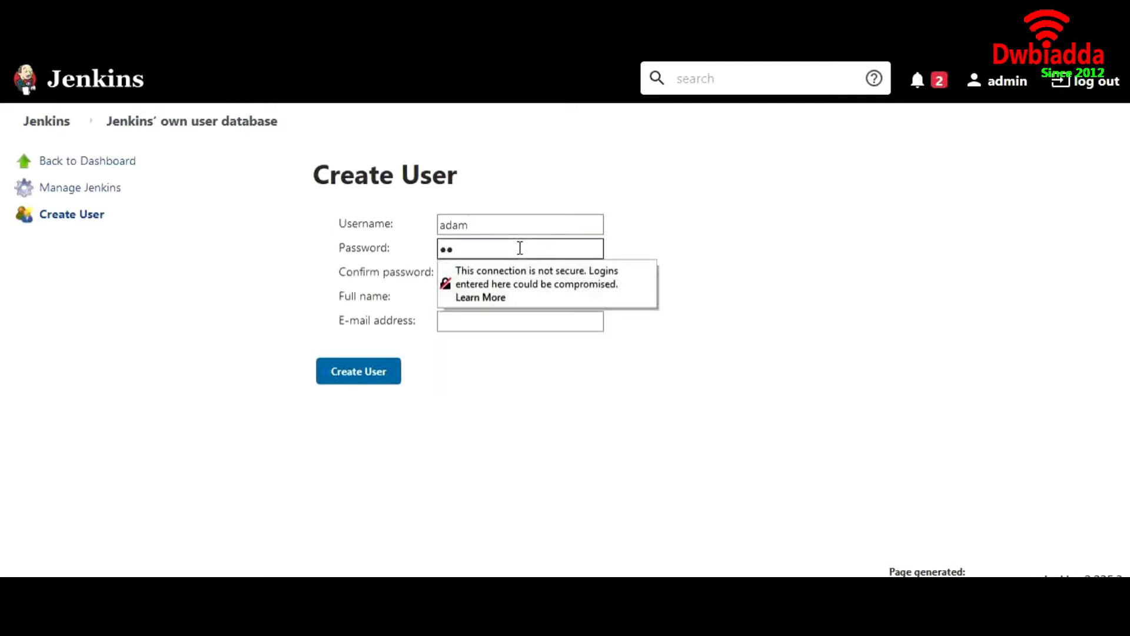
Step: Fill in the password confirmation, full name and e-mail, and submit the form
key("Tab")
type("ada")
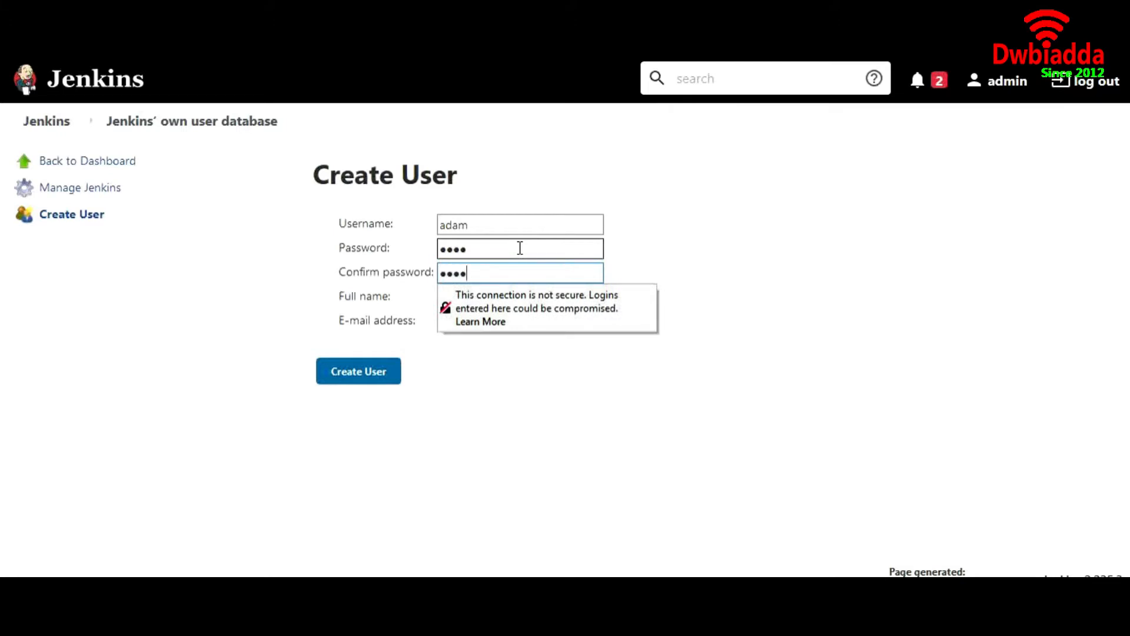
key("Tab")
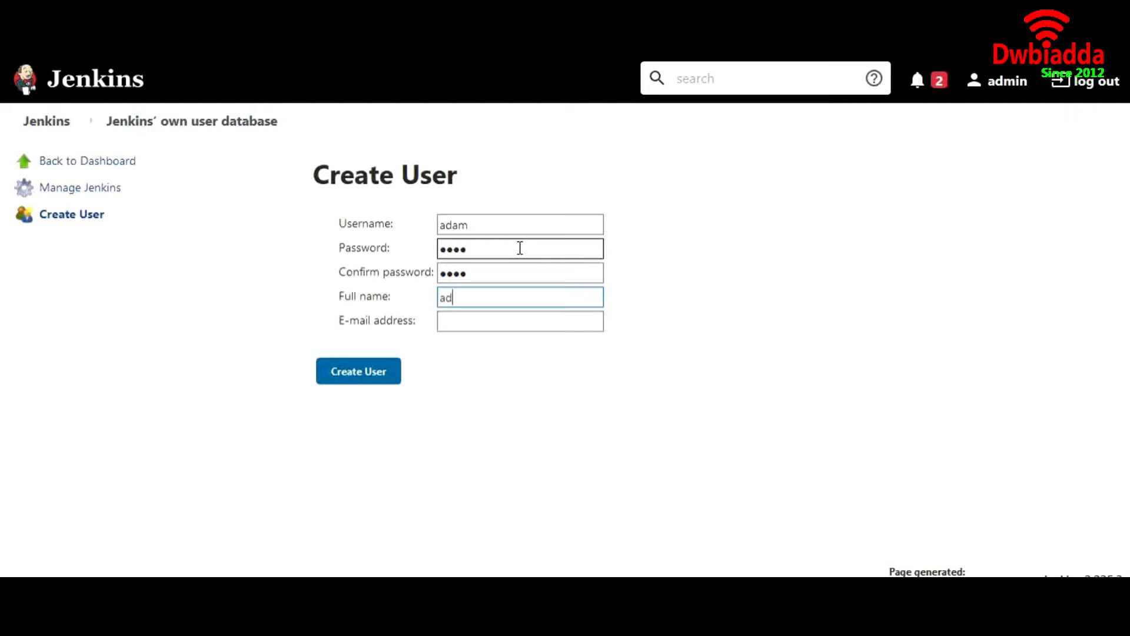
type("adam")
key("Tab")
left_click(337, 373)
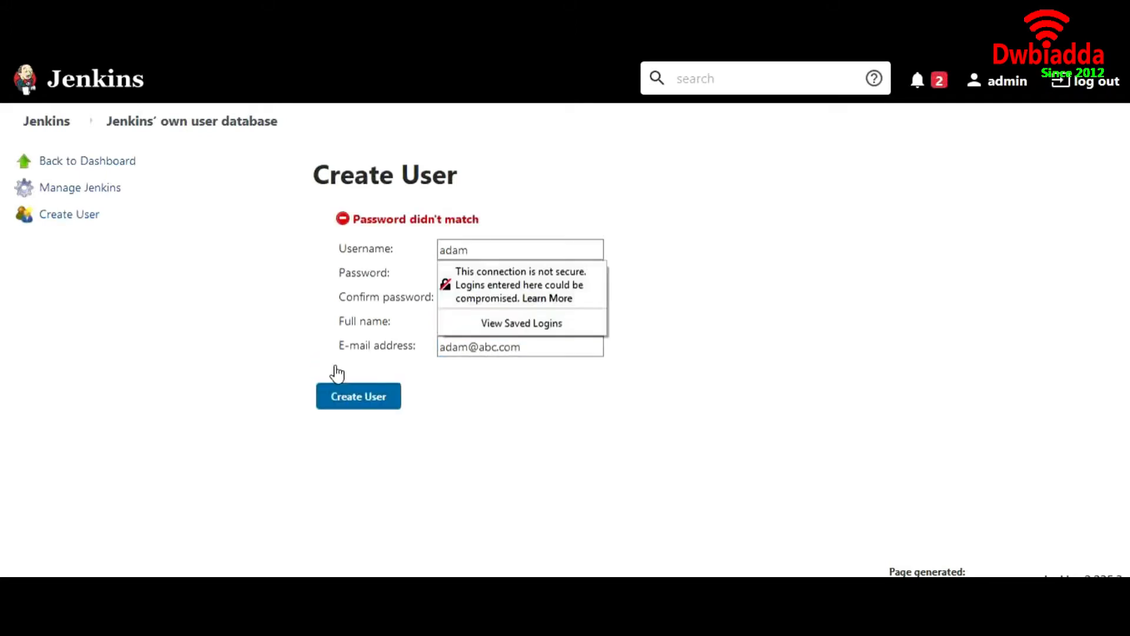
Step: Retype the mismatched password and confirmation so they match, and create the user
left_click(471, 275)
double_click(477, 281)
type("••")
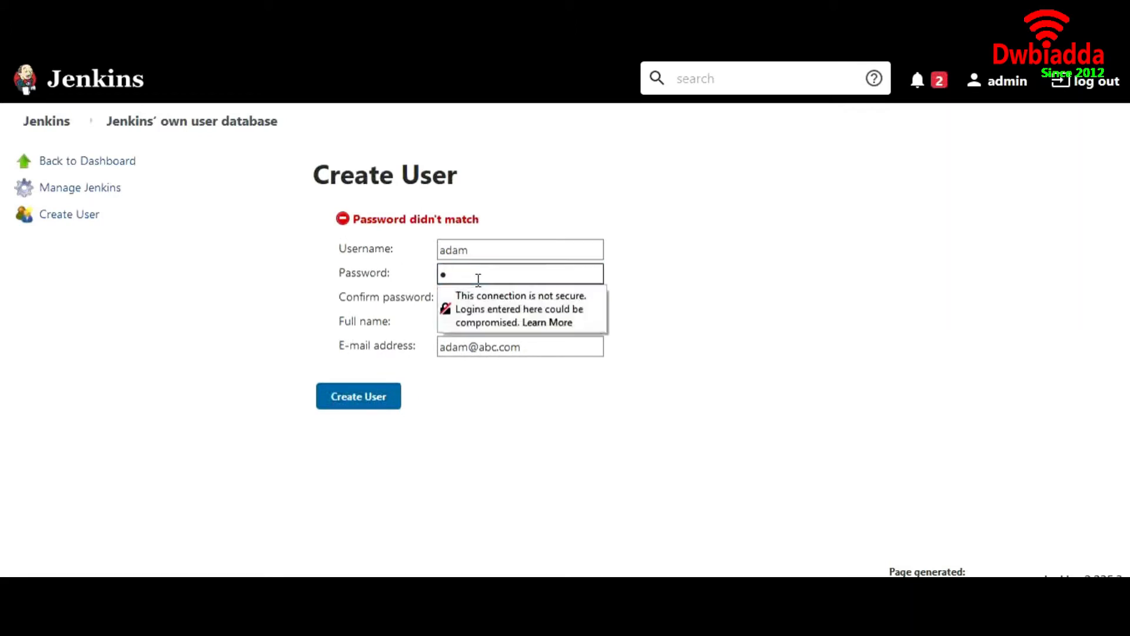
key("BackSpace")
key("BackSpace")
type("•")
key("Tab")
type("•")
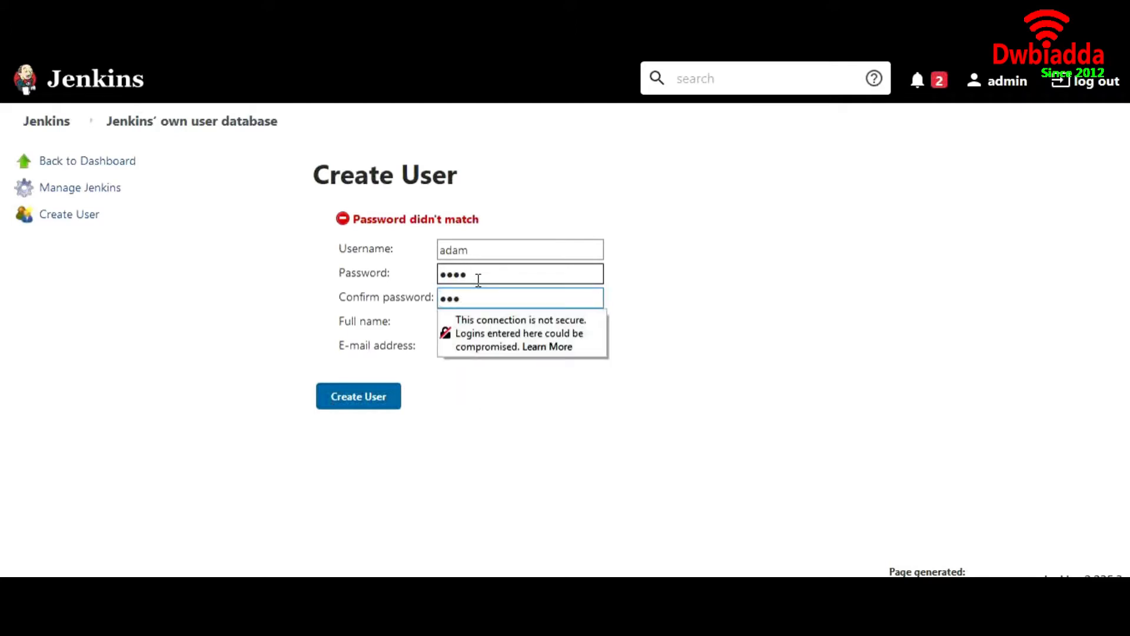
left_click(375, 397)
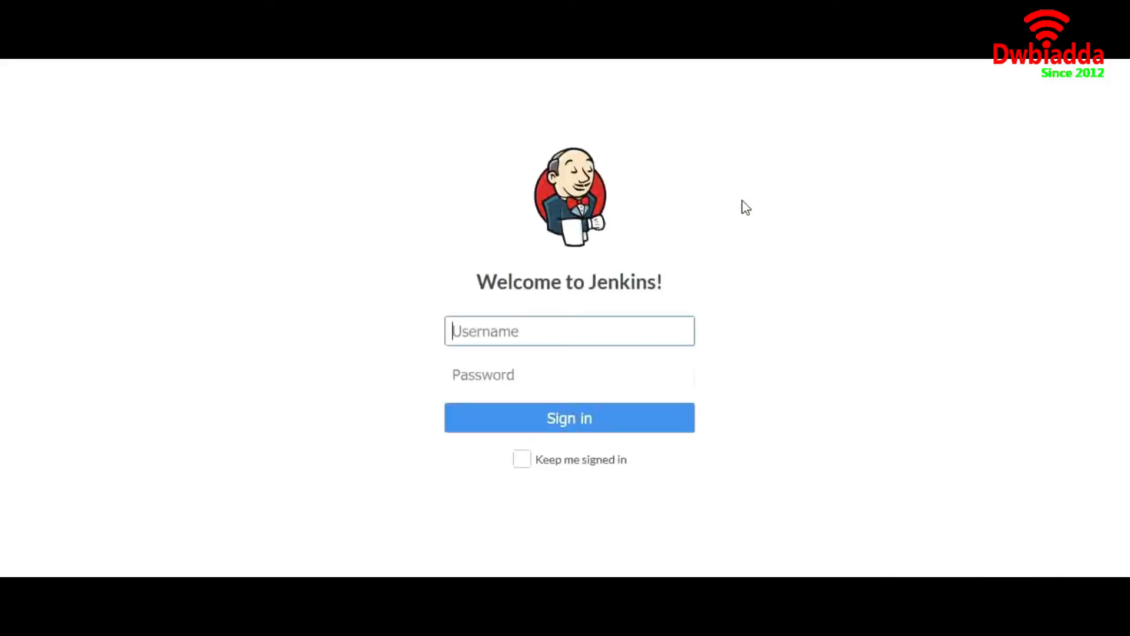
Step: Sign in with the newly created non-admin user's username and password
left_click(528, 334)
type("adam")
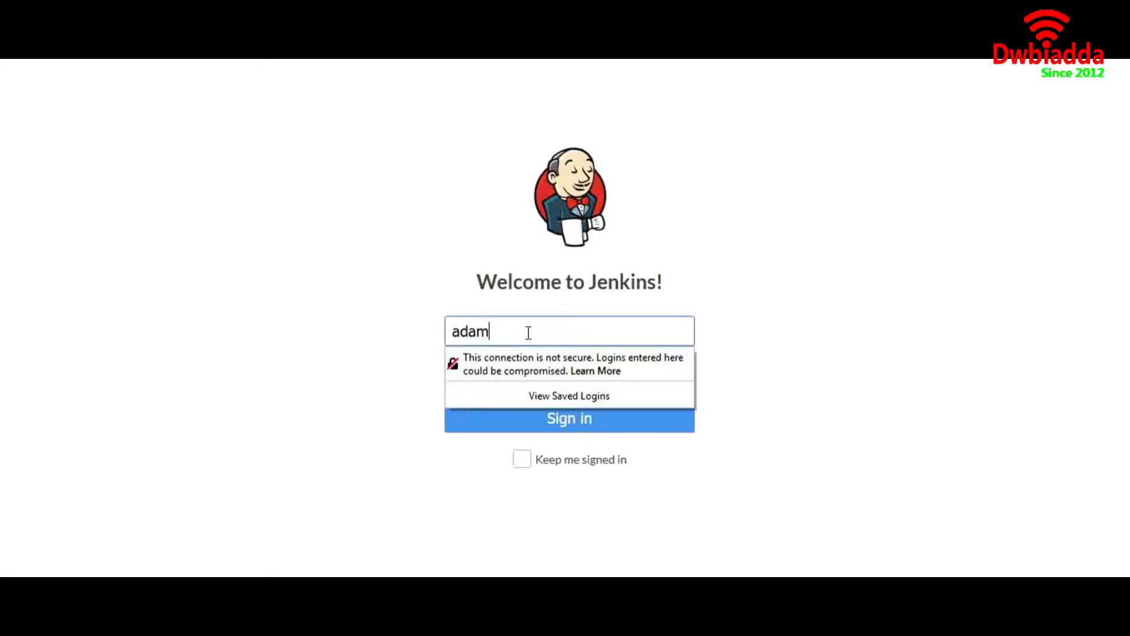
left_click(400, 360)
left_click(481, 378)
type("adam")
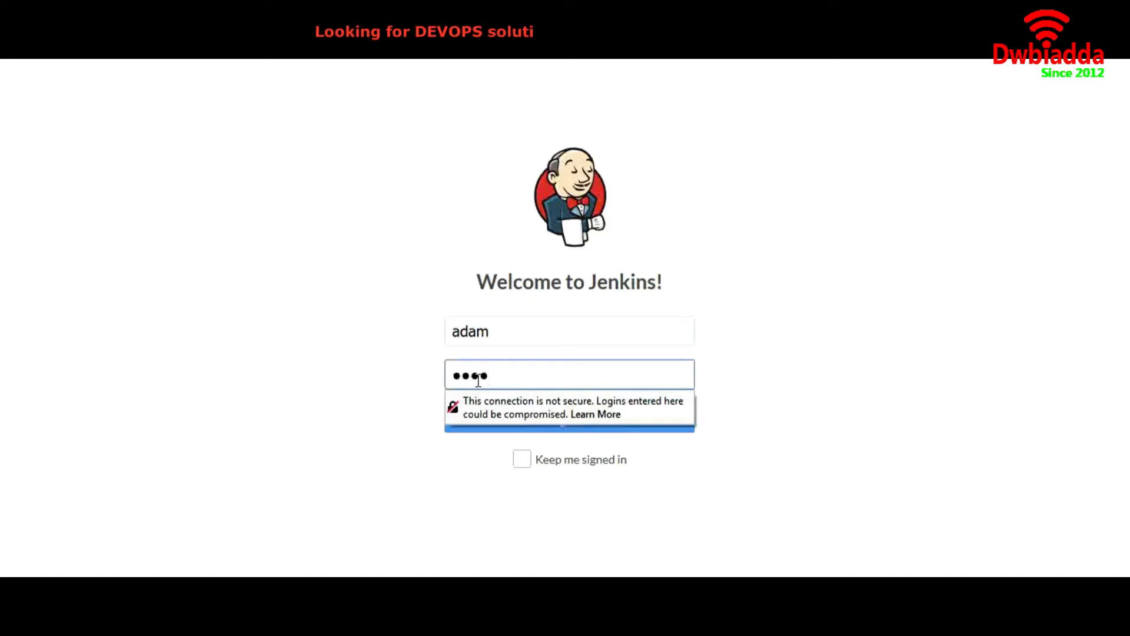
left_click(499, 426)
left_click(499, 433)
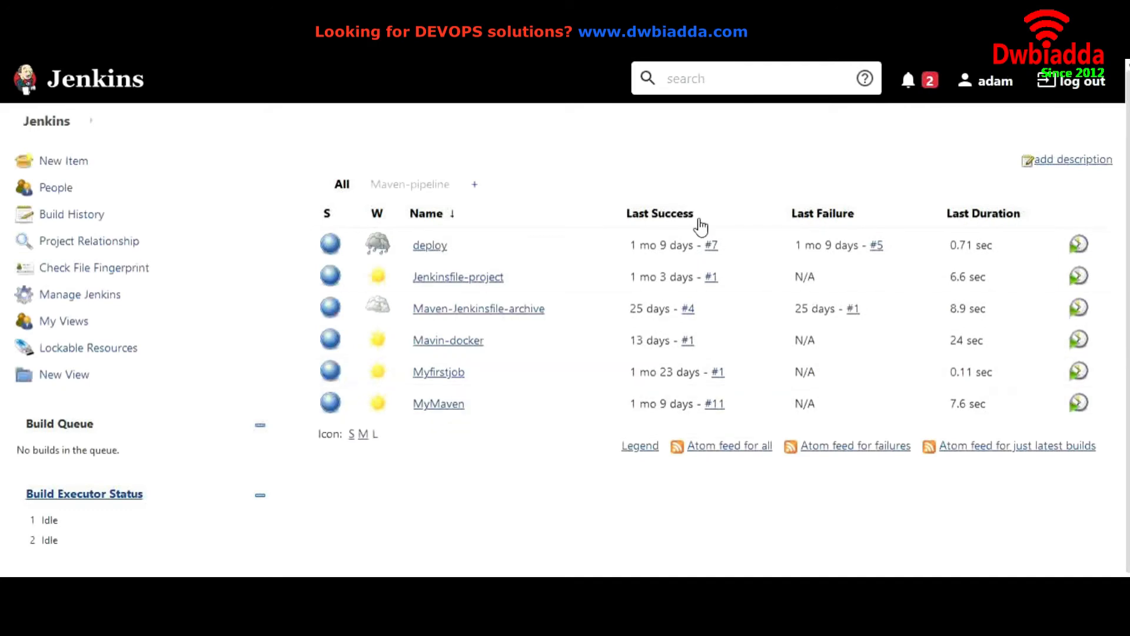
Step: Open the signed-in user's Configure page and review the e-mail and password fields
left_click(1020, 81)
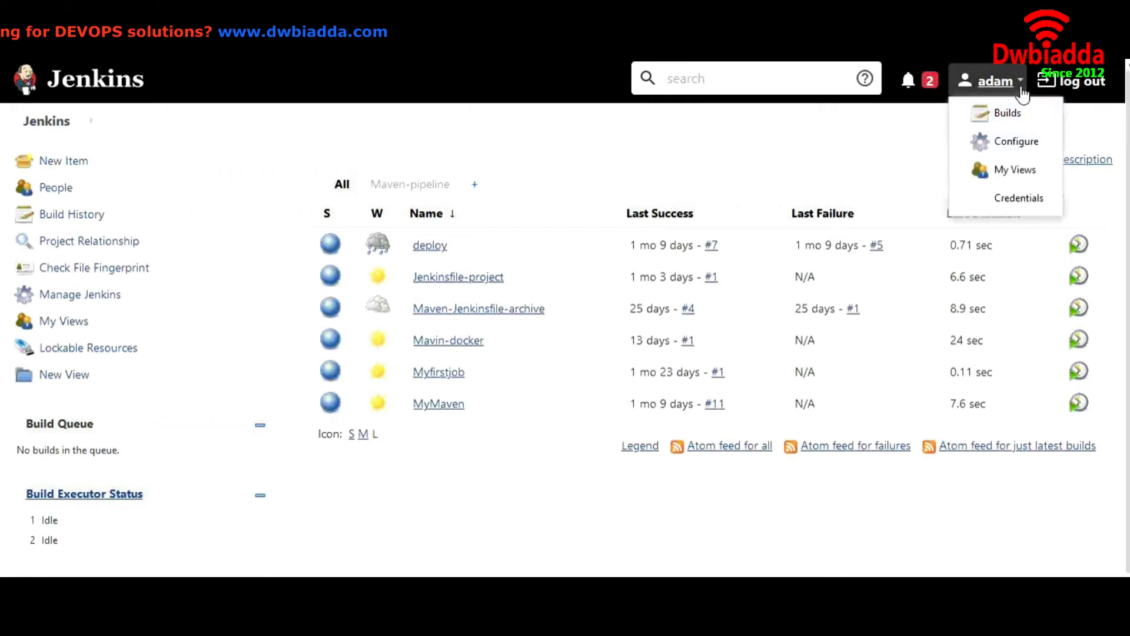
left_click(1014, 151)
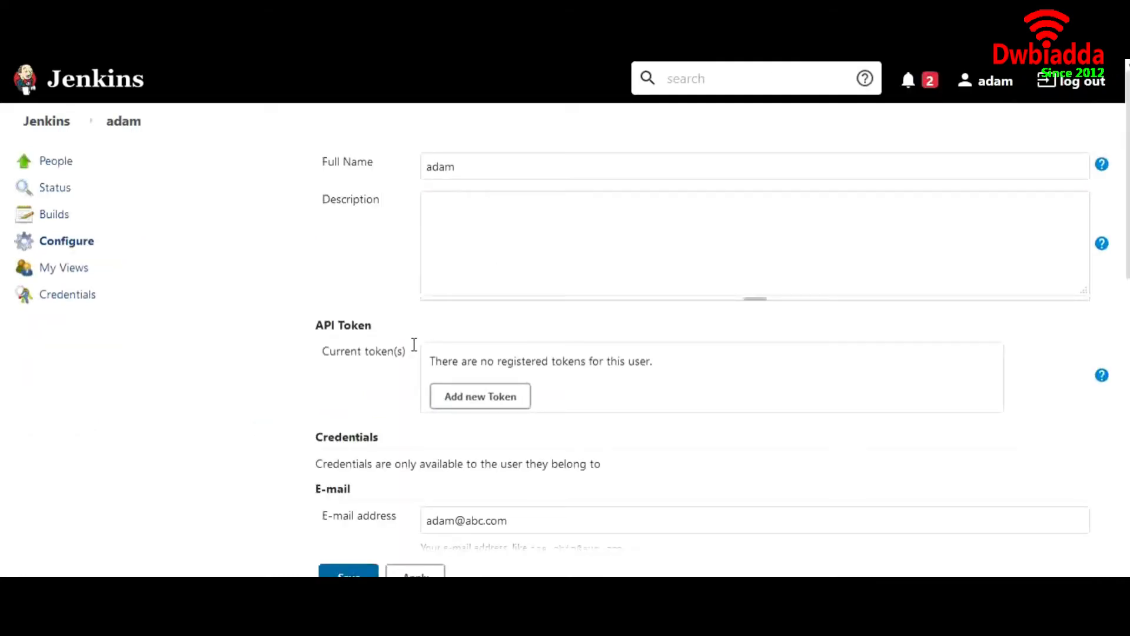
scroll(410, 353, "down", 3)
scroll(407, 348, "down", 1)
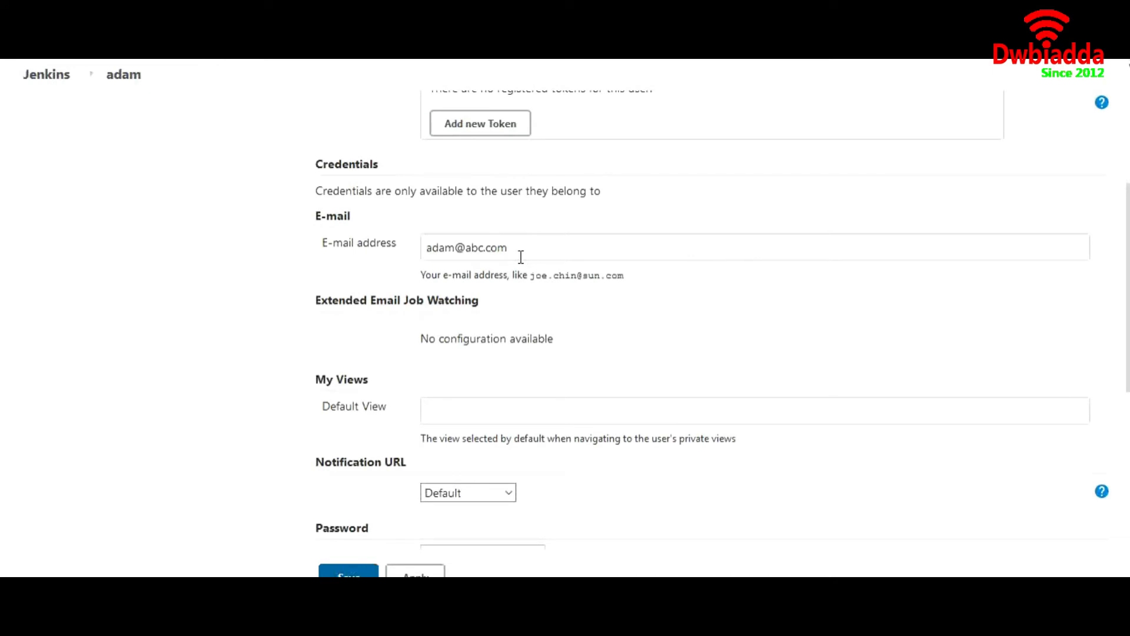
left_click_drag(521, 256, 427, 256)
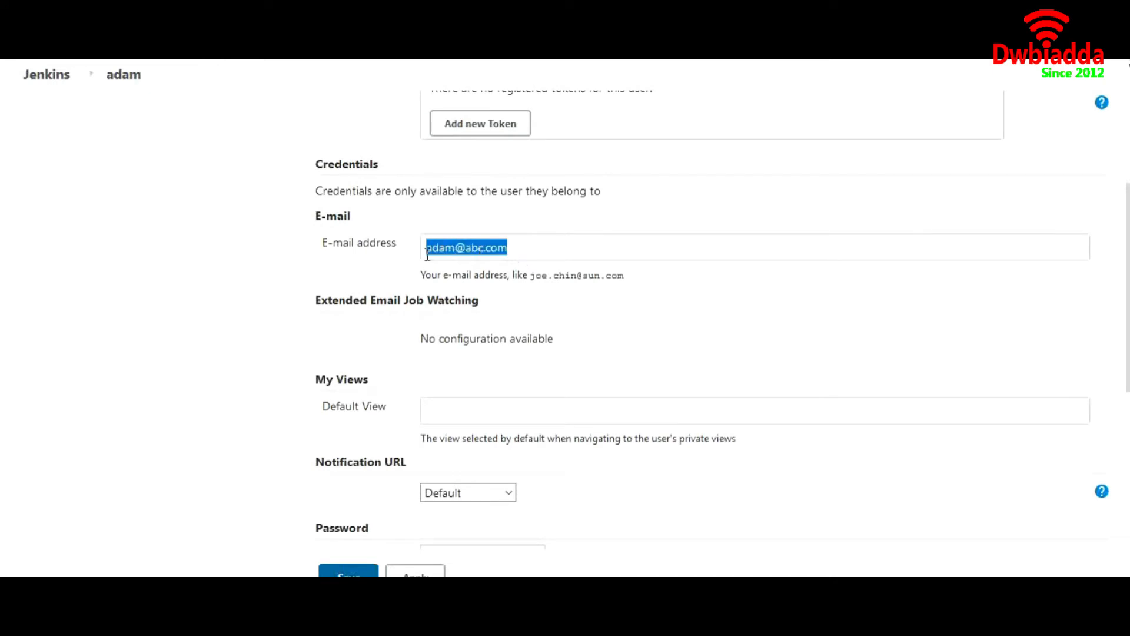
scroll(454, 349, "down", 4)
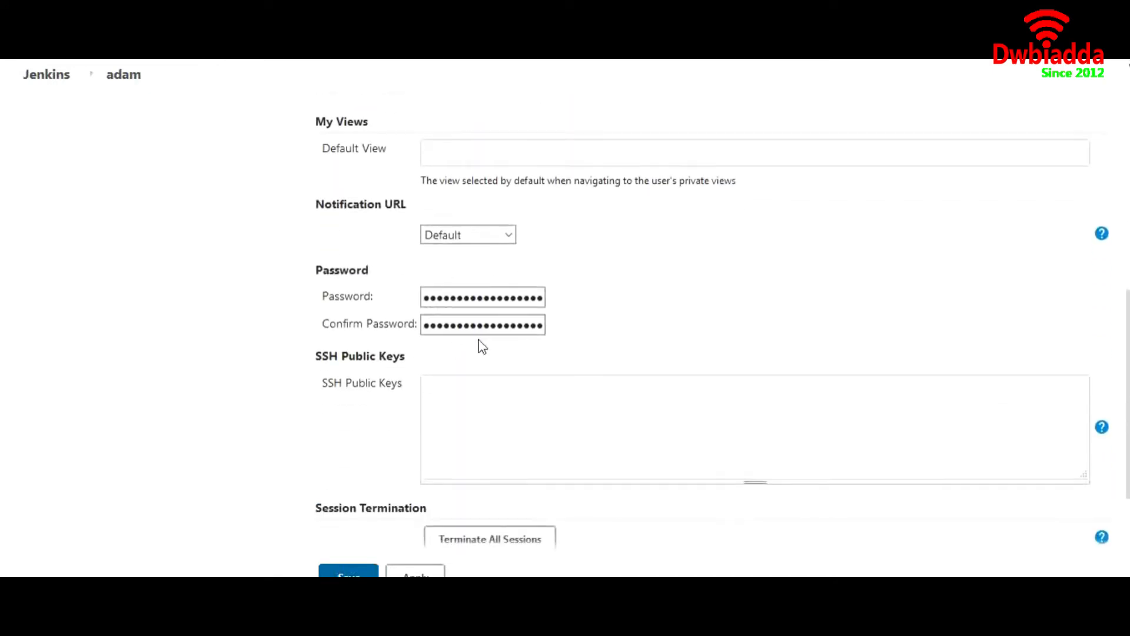
left_click(505, 298)
left_click(499, 421)
Step: Scroll back through the user settings to the Full Name field at the top
scroll(499, 421, "down", 3)
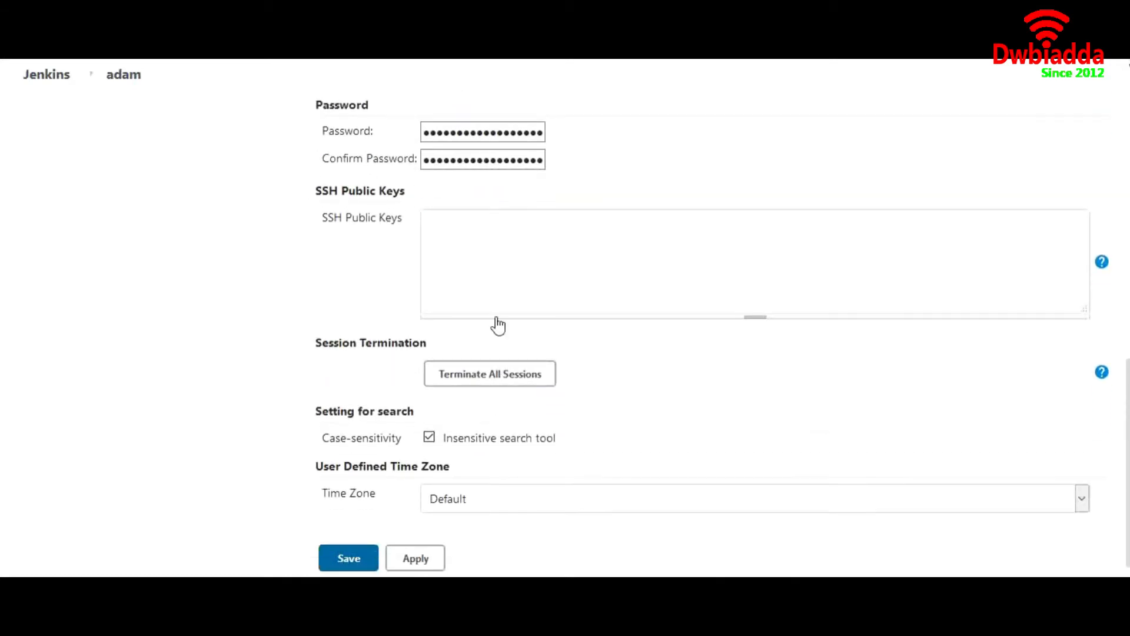
scroll(495, 260, "up", 10)
scroll(495, 260, "up", 1)
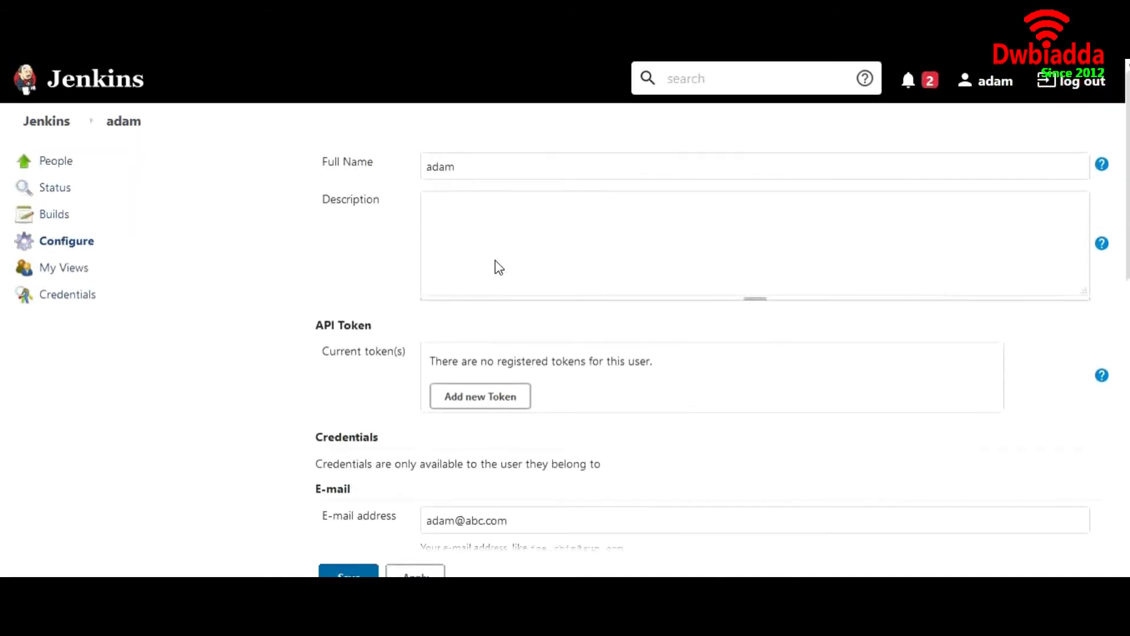
left_click(477, 176)
scroll(477, 220, "down", 12)
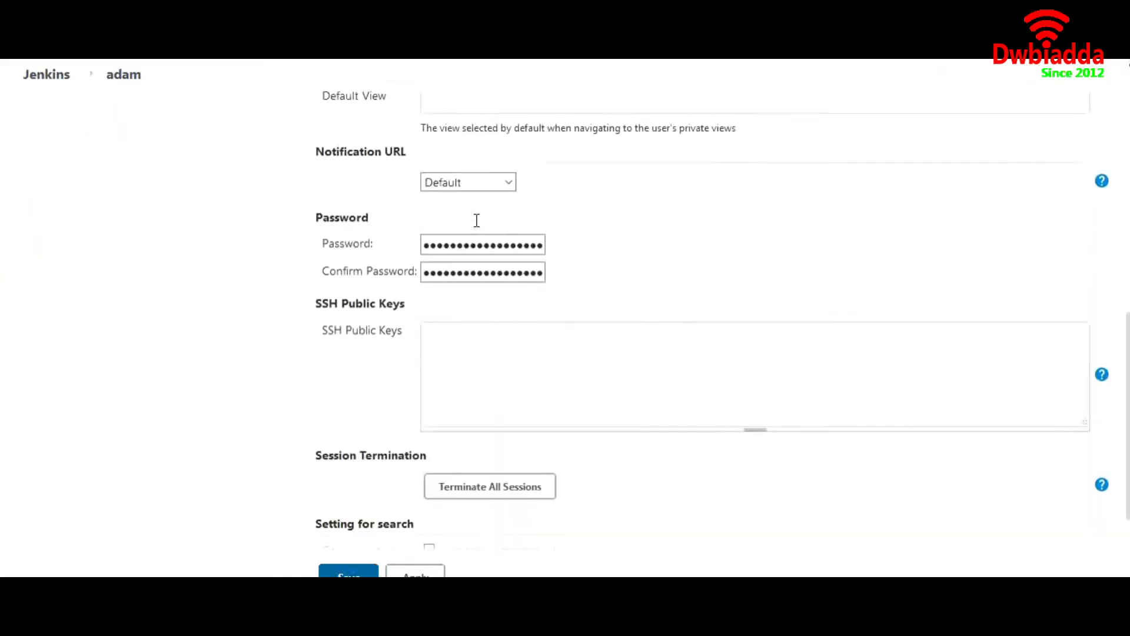
scroll(477, 220, "up", 2)
scroll(477, 220, "up", 5)
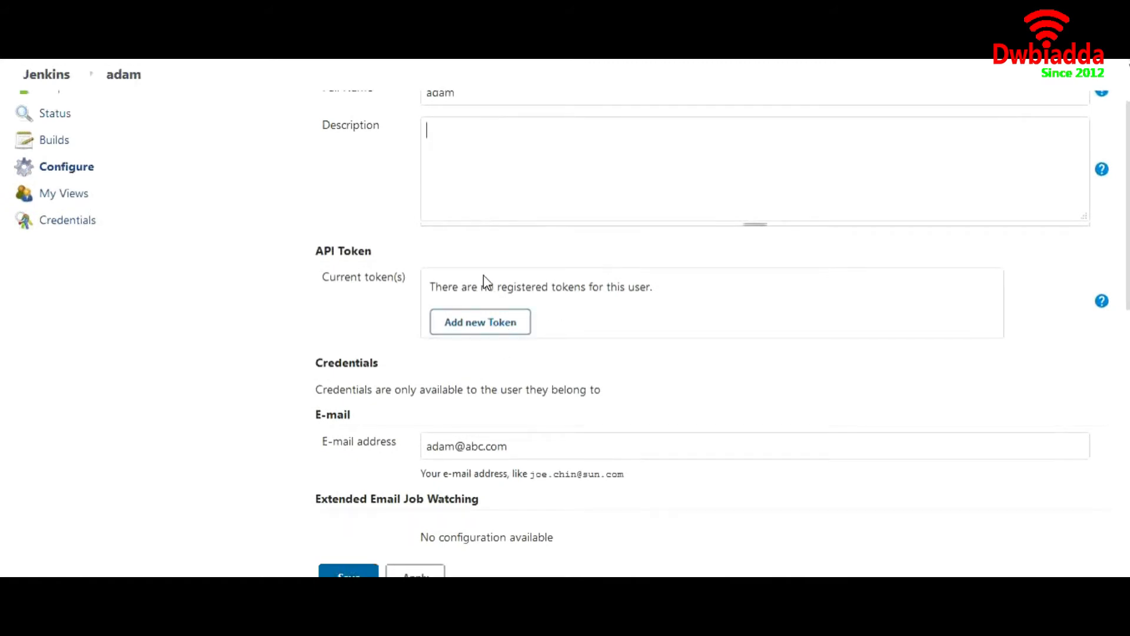
scroll(484, 282, "up", 2)
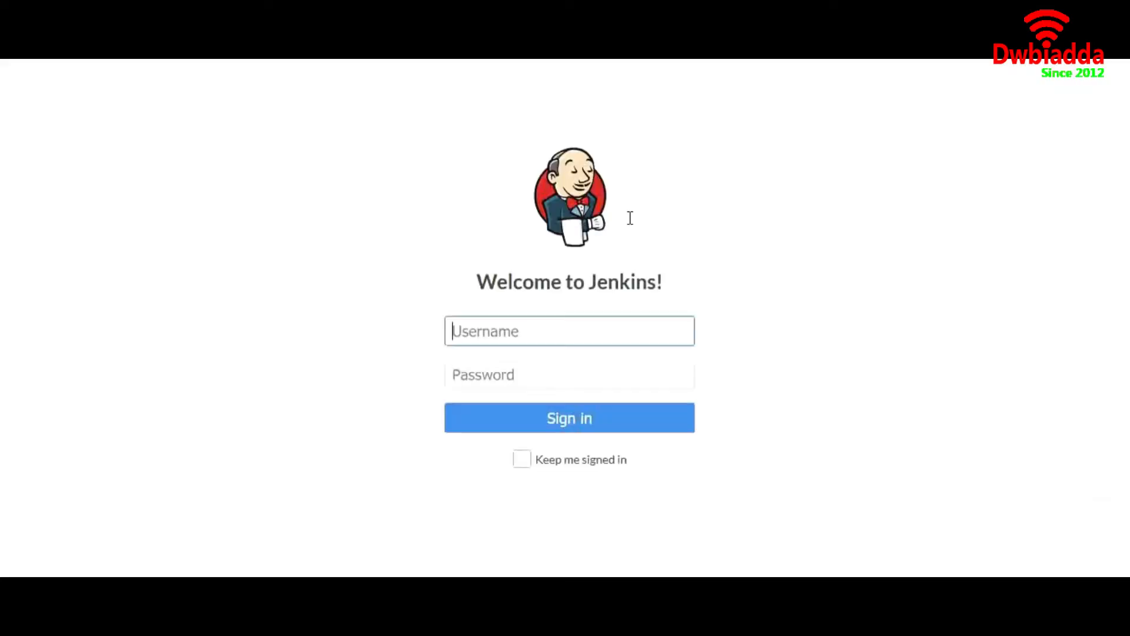
Step: Sign in with the second user's username and password
left_click(532, 321)
type("sam")
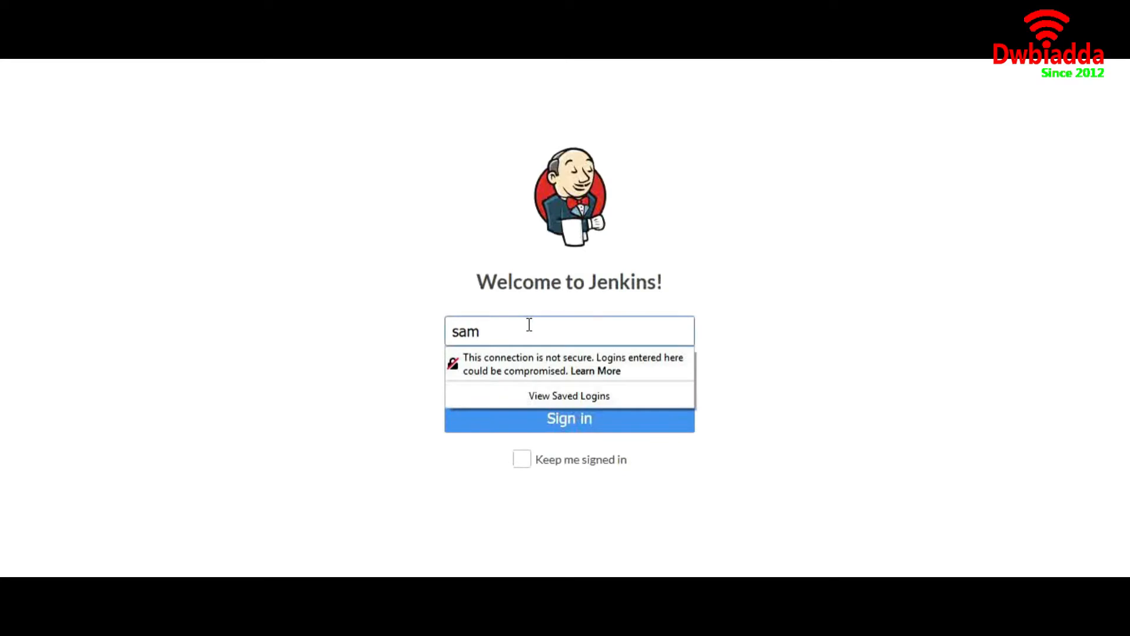
key("Tab")
type("sam")
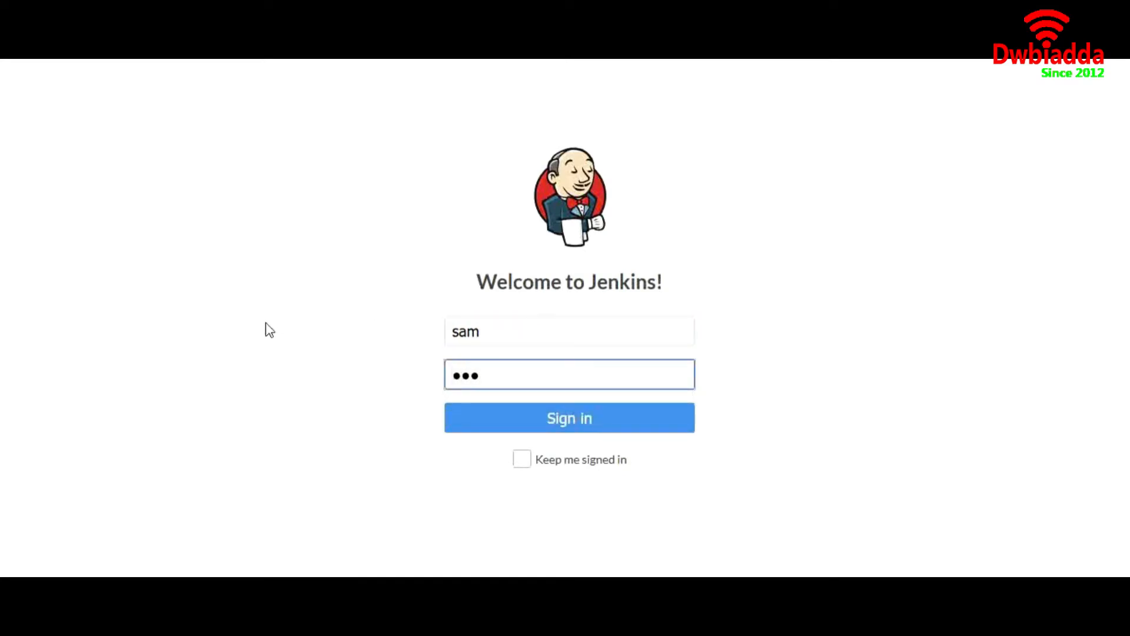
key("Return")
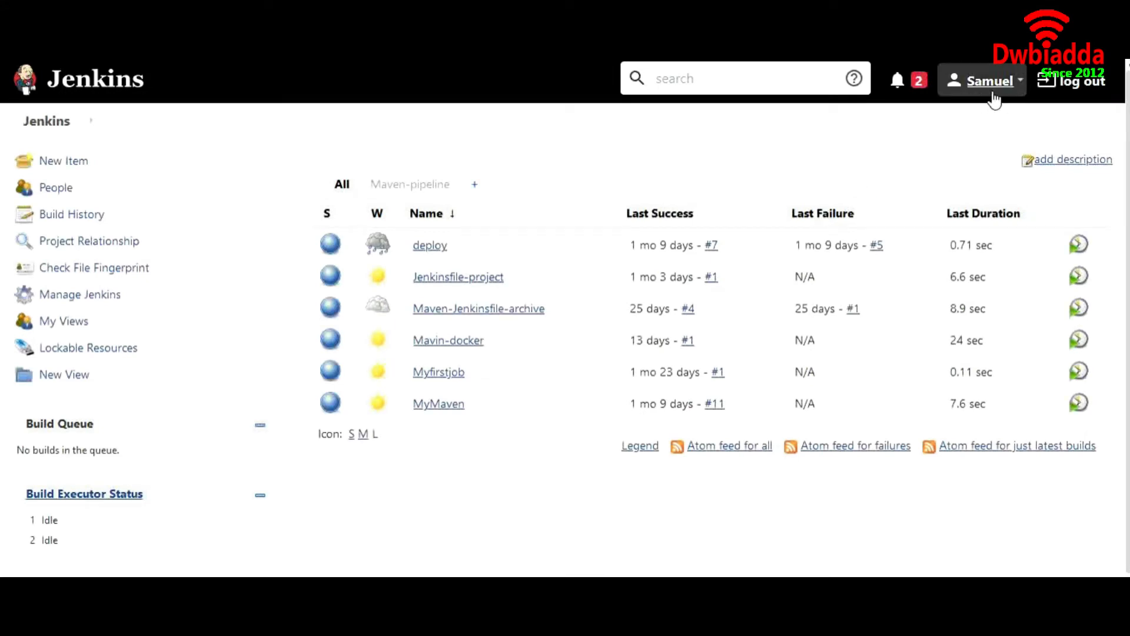
Step: View the Mavin-docker job's configuration, return to the dashboard and log out
mouse_move(380, 351)
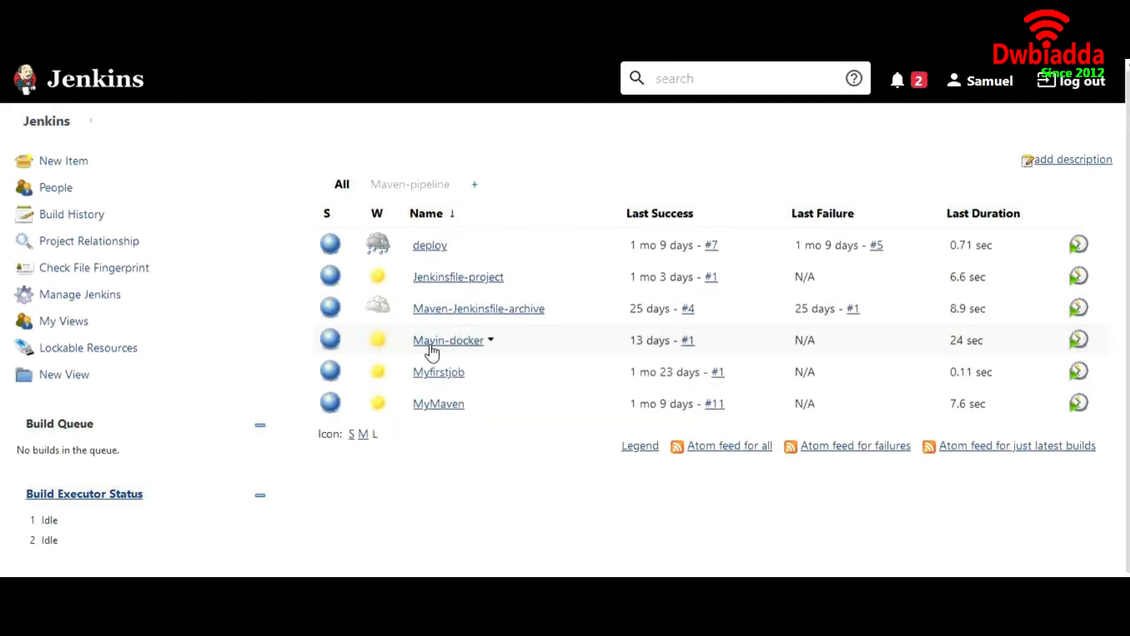
left_click(432, 348)
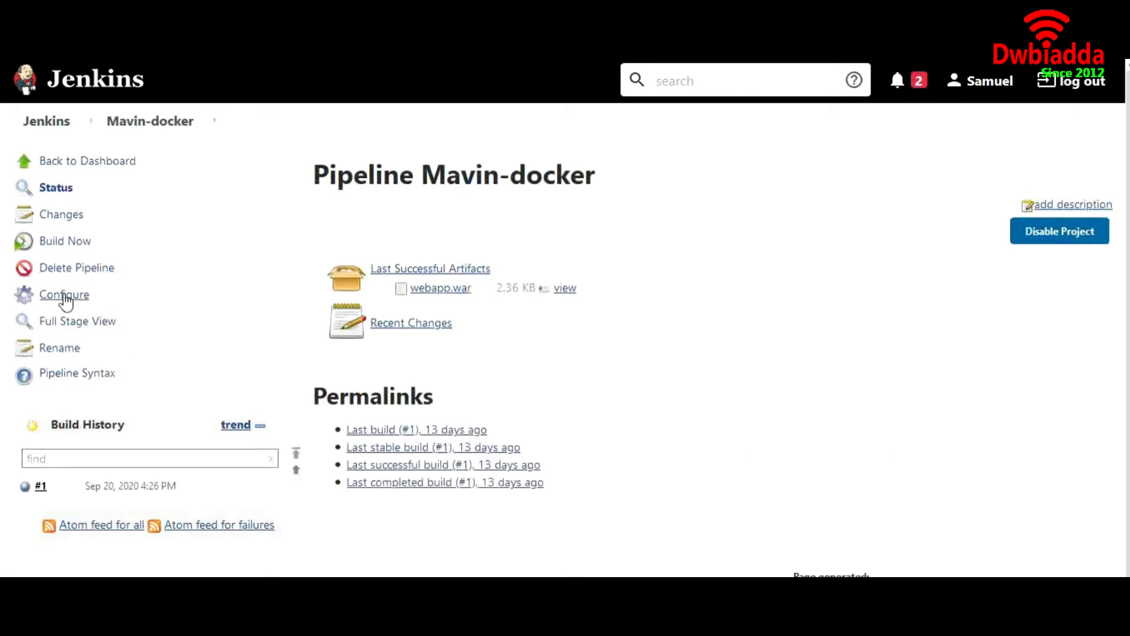
left_click(65, 296)
scroll(411, 406, "down", 10)
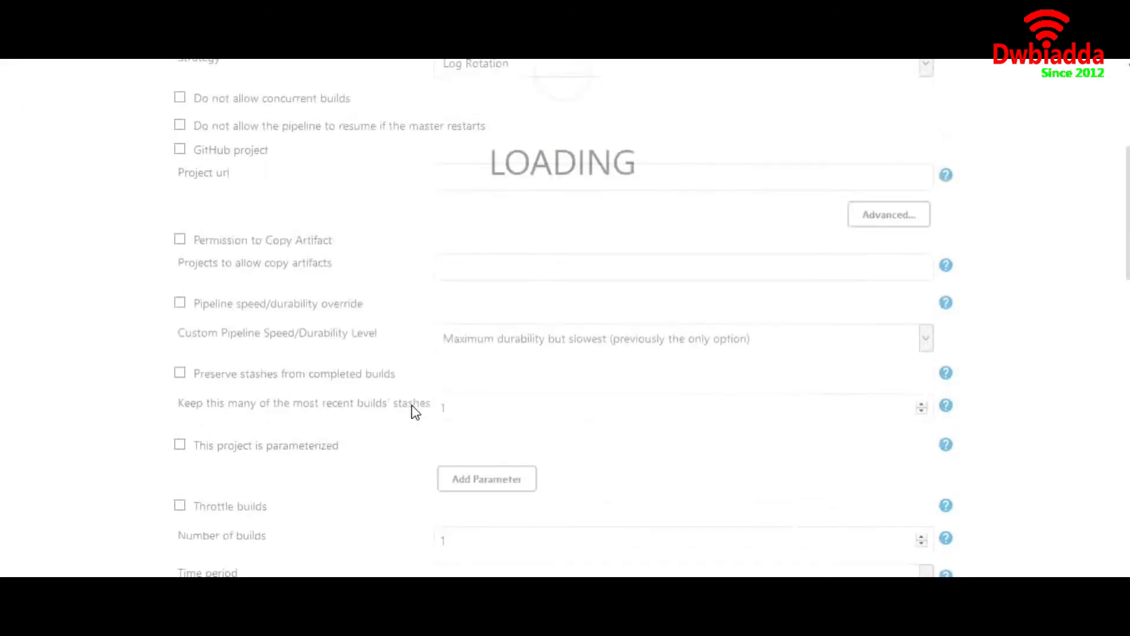
scroll(413, 411, "up", 10)
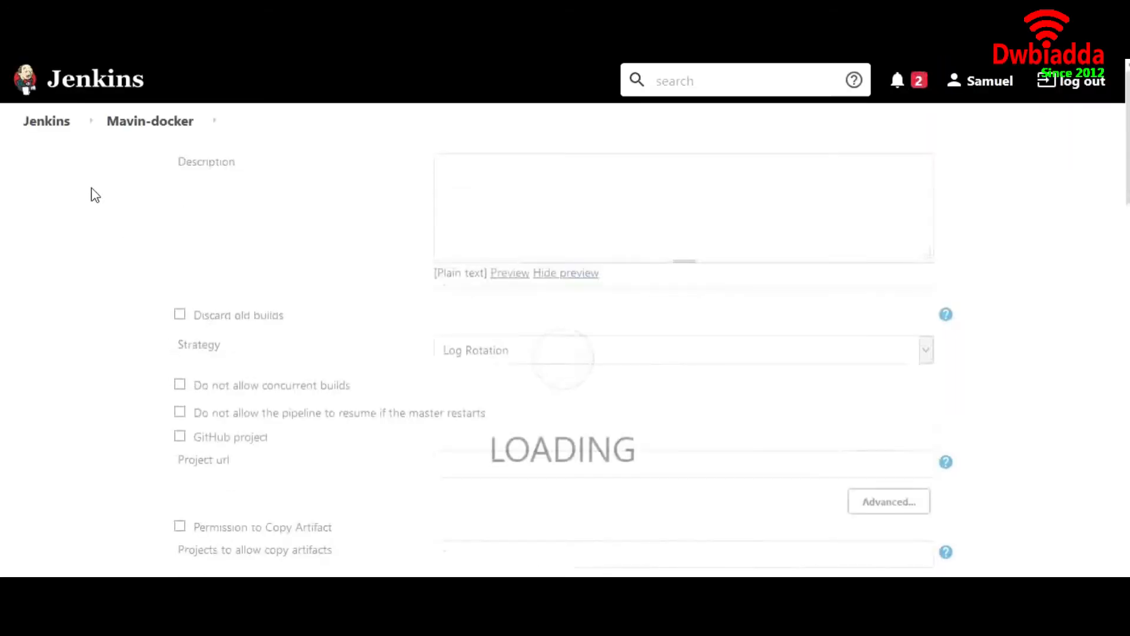
left_click(59, 139)
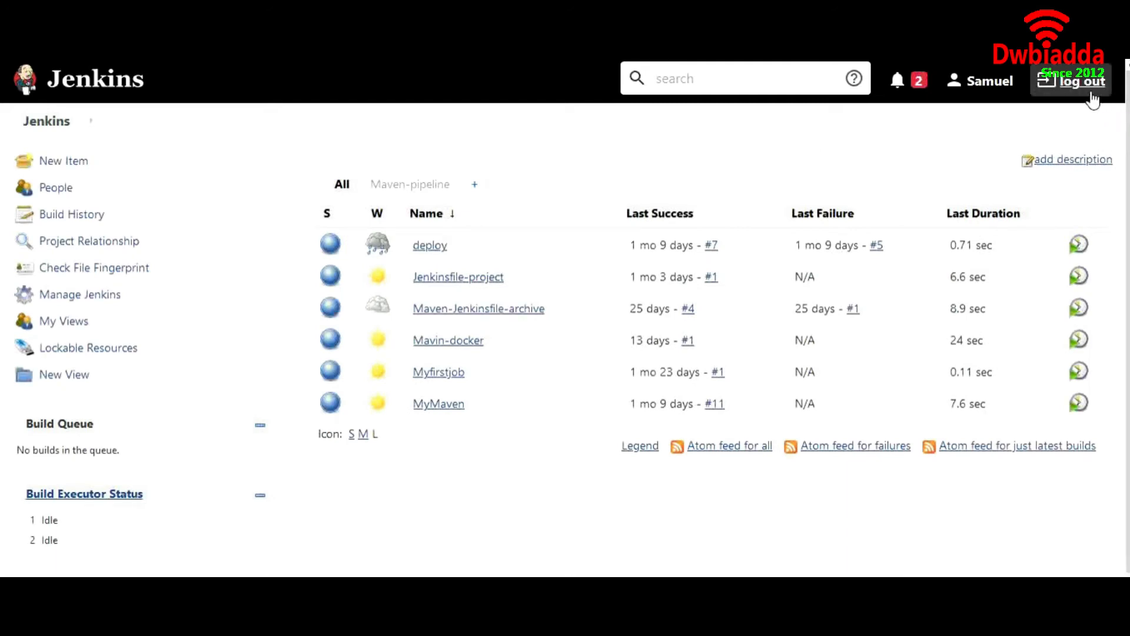
left_click(1090, 94)
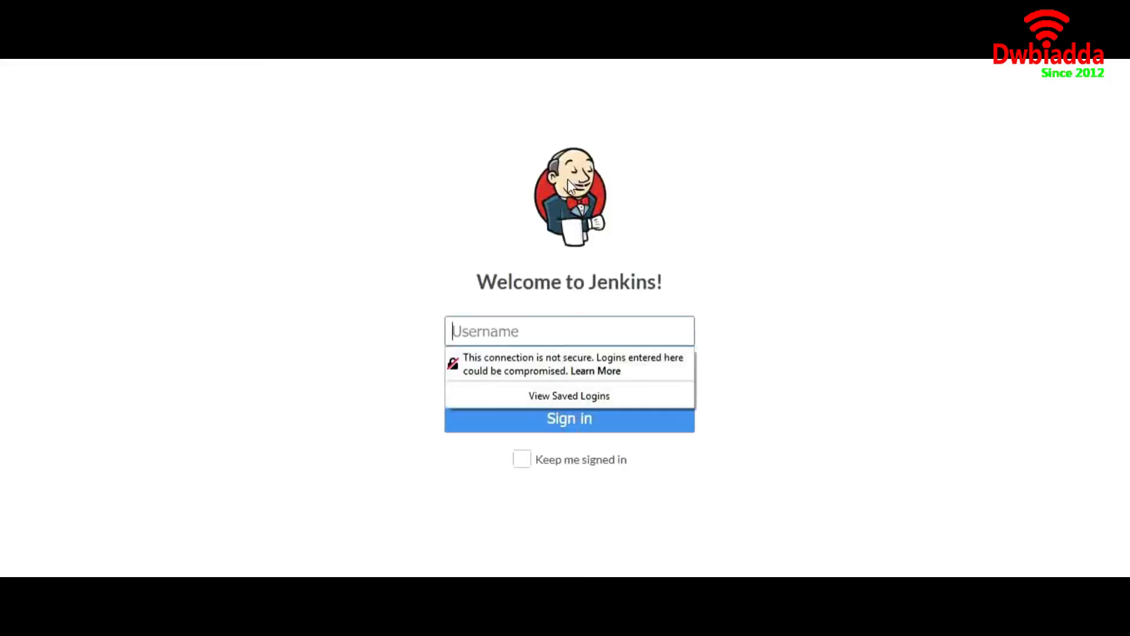
Step: Sign in as admin with the administrator password
type("admin")
key("Tab")
type("admin123")
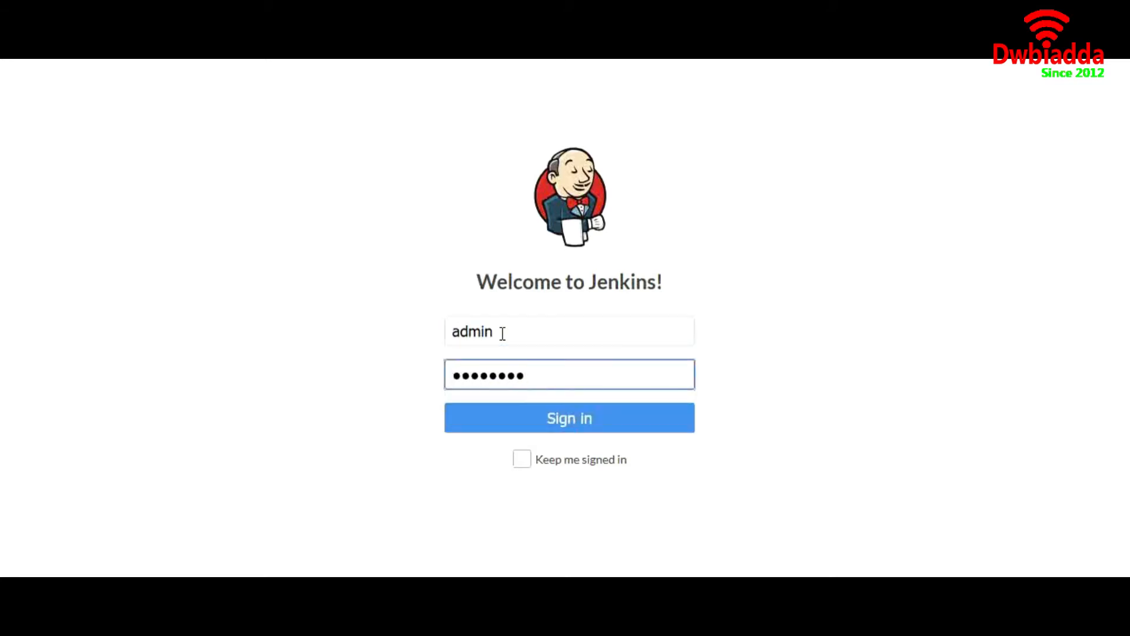
key("Return")
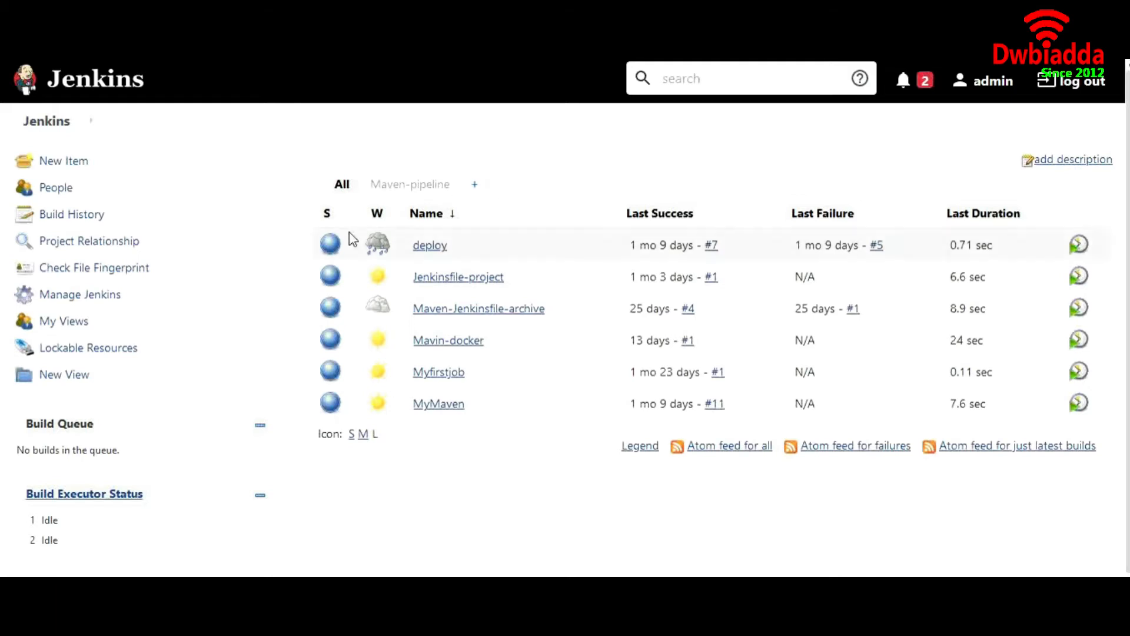
Step: Search available plugins for 'role' and download Role-based Authorization Strategy to install after restart
left_click(113, 302)
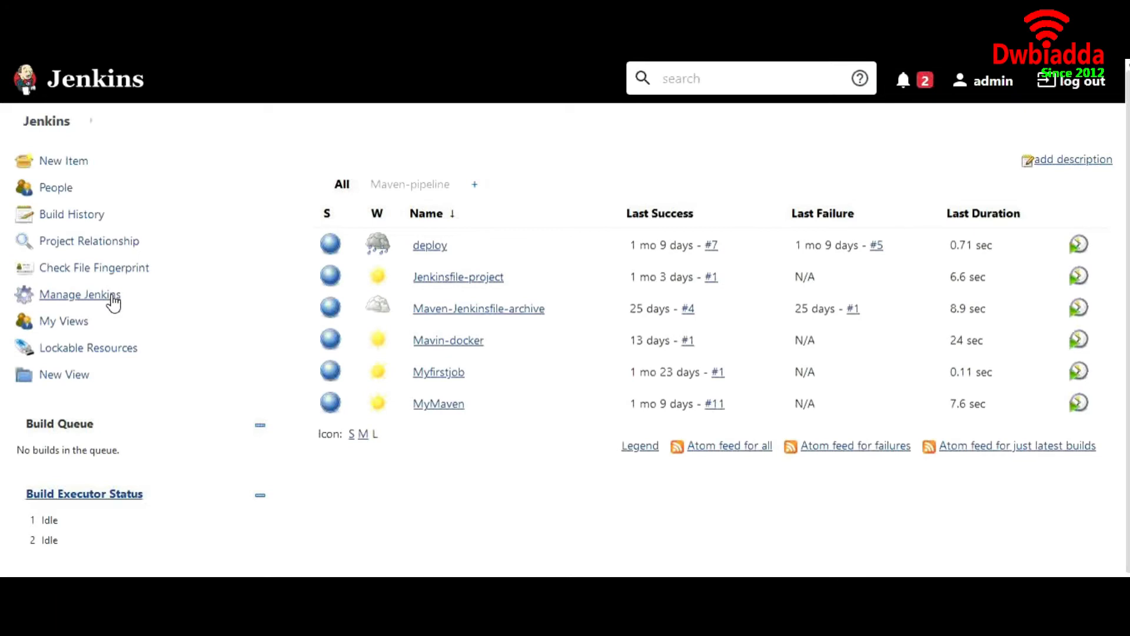
scroll(739, 281, "down", 3)
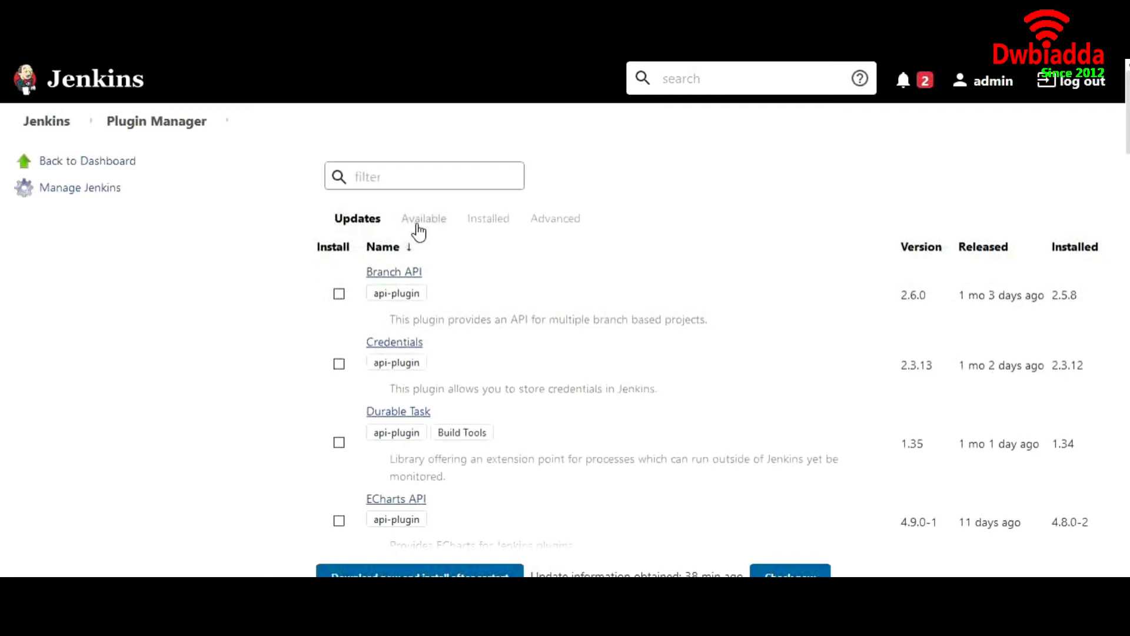
left_click(418, 221)
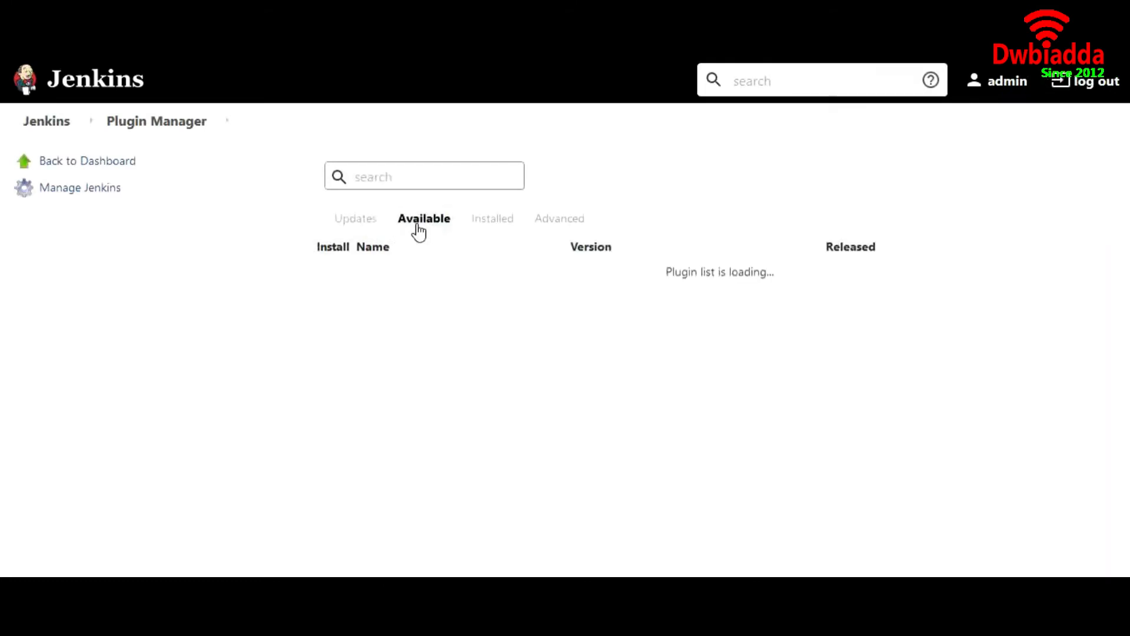
left_click(404, 181)
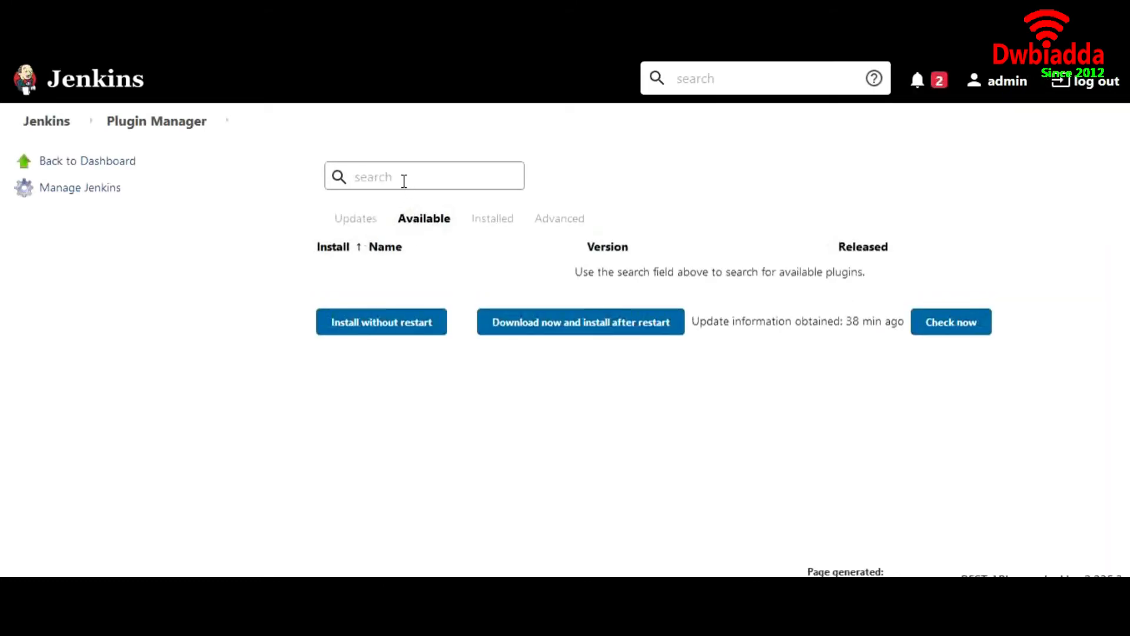
type("role")
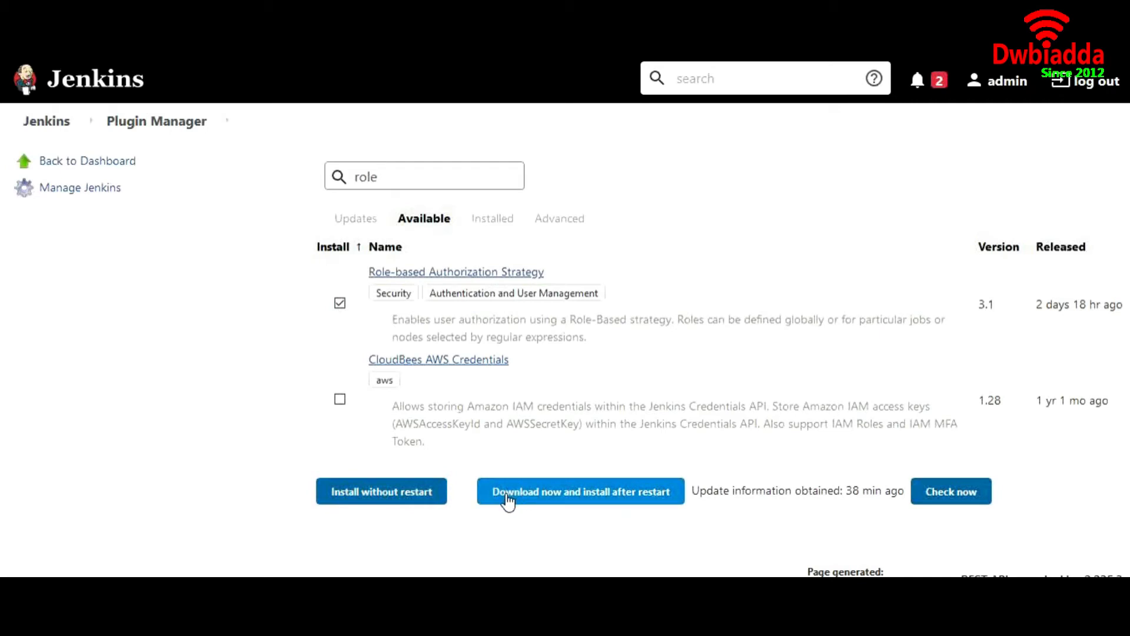
left_click(508, 502)
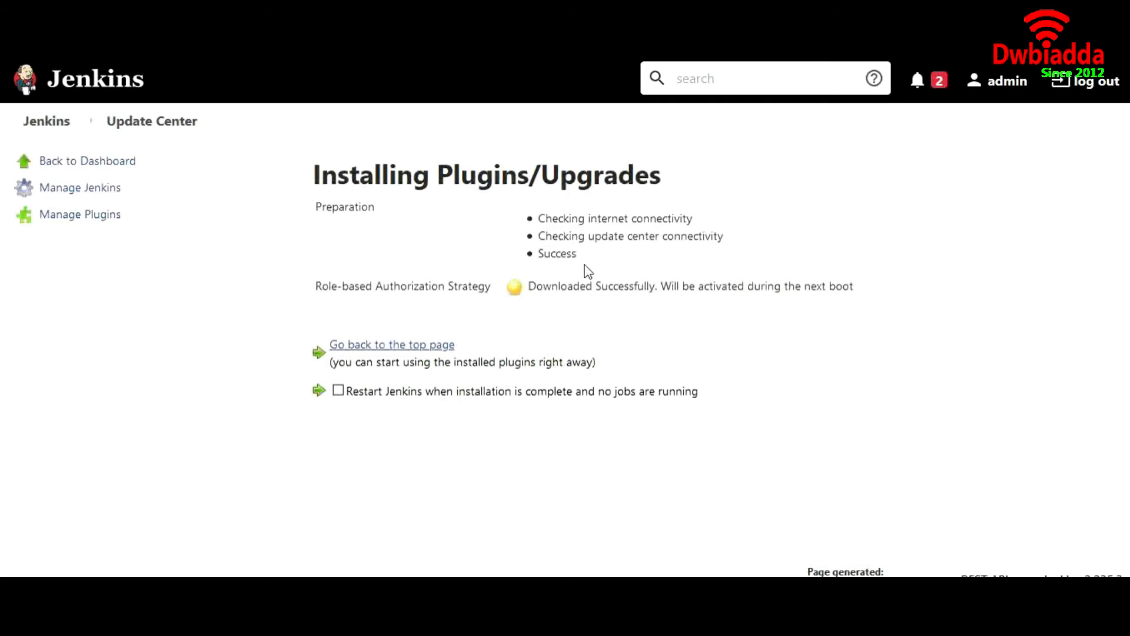
Step: Check the installation status showing the plugin downloaded successfully
left_click_drag(539, 236, 732, 240)
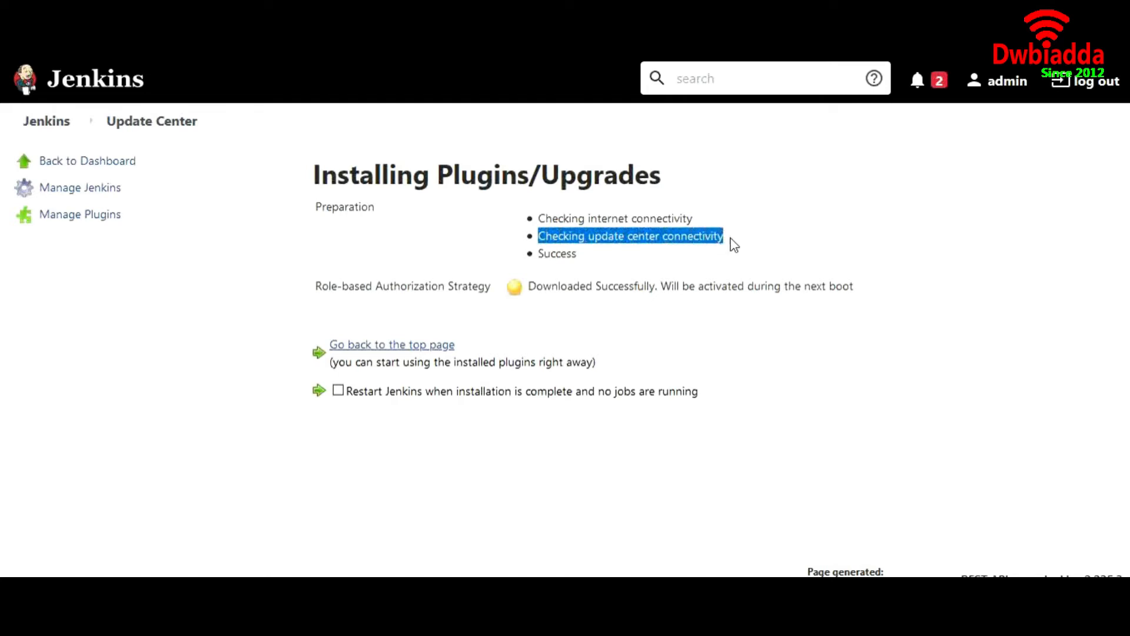
left_click_drag(577, 255, 552, 255)
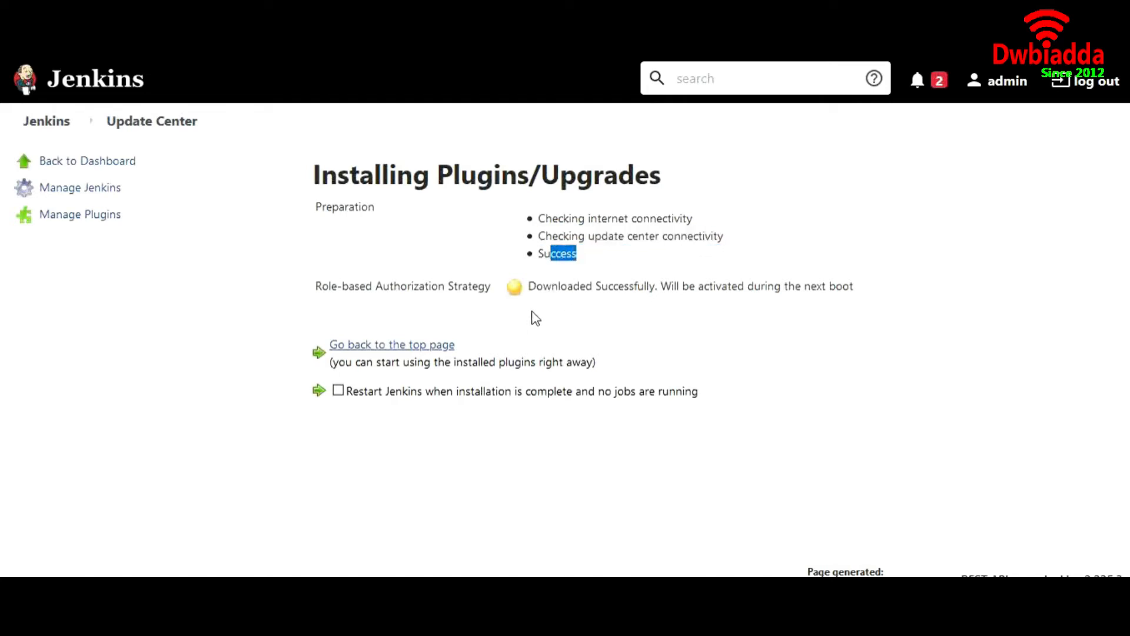
left_click_drag(527, 285, 928, 298)
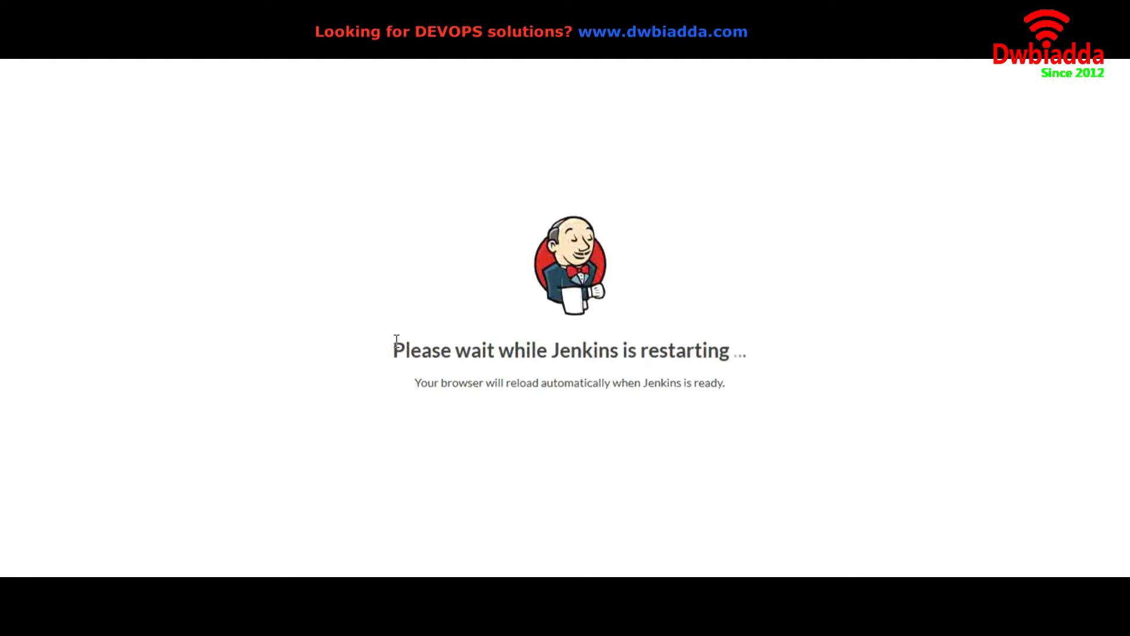
Step: After the restart, sign back in as admin with the administrator password
left_click(487, 334)
type("admin")
key("Tab")
type("jenkins•")
key("Return")
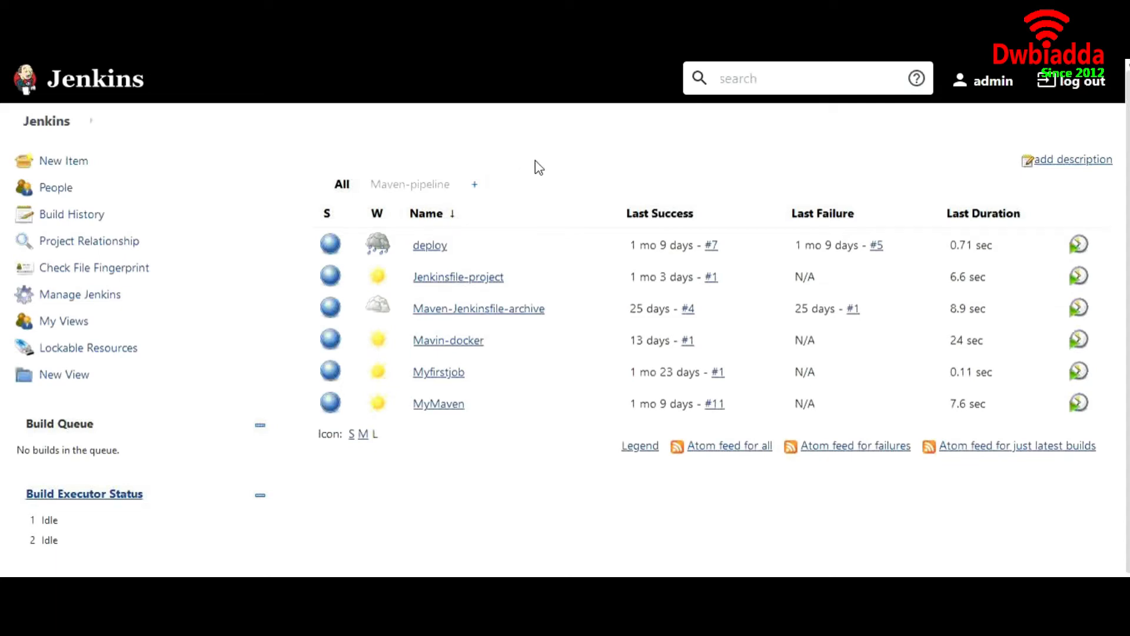
Step: In Configure Global Security, switch Authorization to Role-Based Strategy and save
left_click(114, 306)
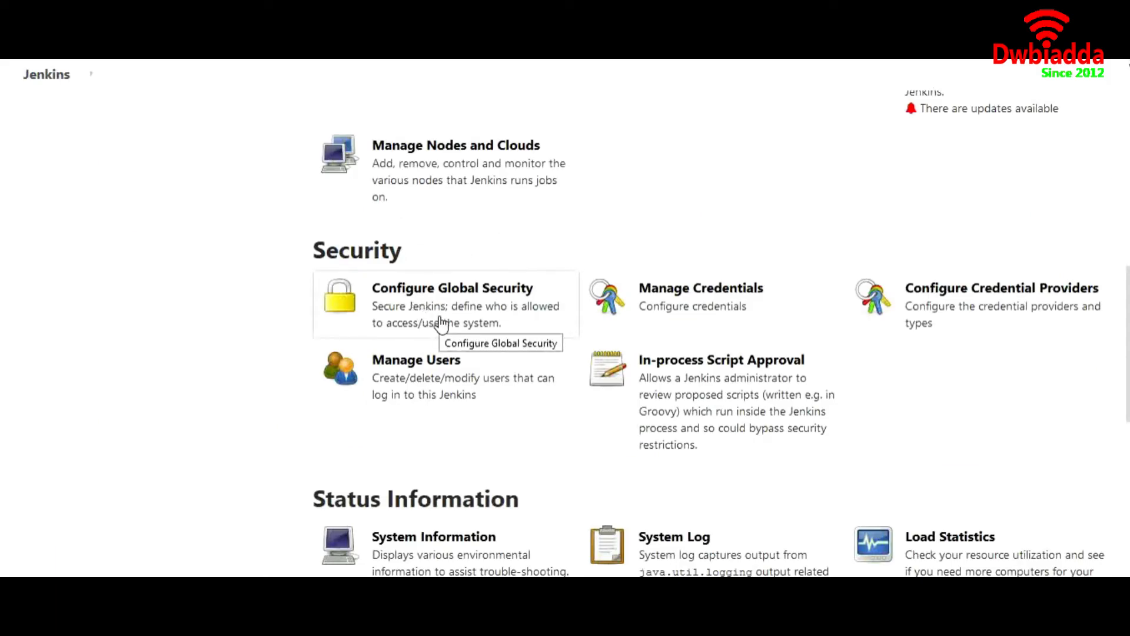
left_click(505, 324)
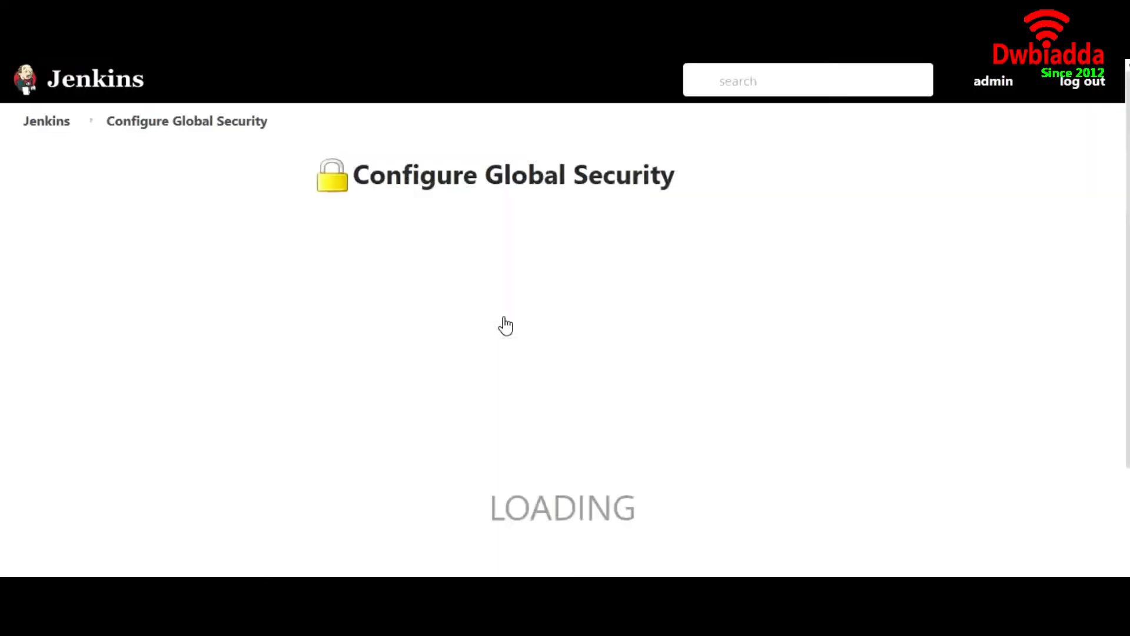
scroll(523, 359, "down", 6)
scroll(541, 393, "up", 2)
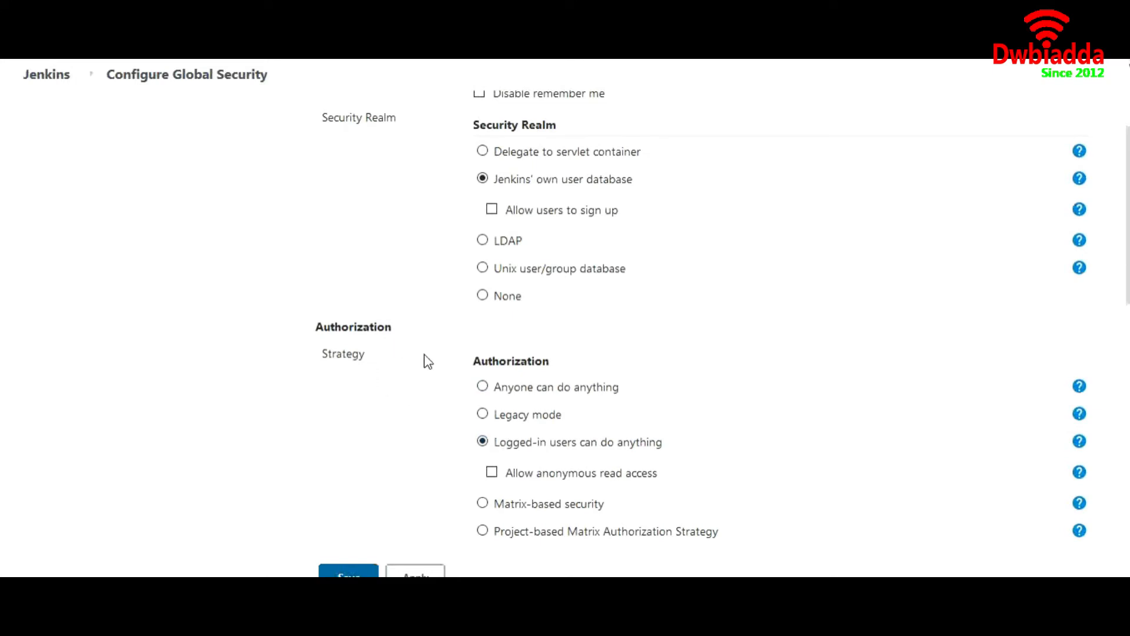
left_click_drag(495, 443, 661, 446)
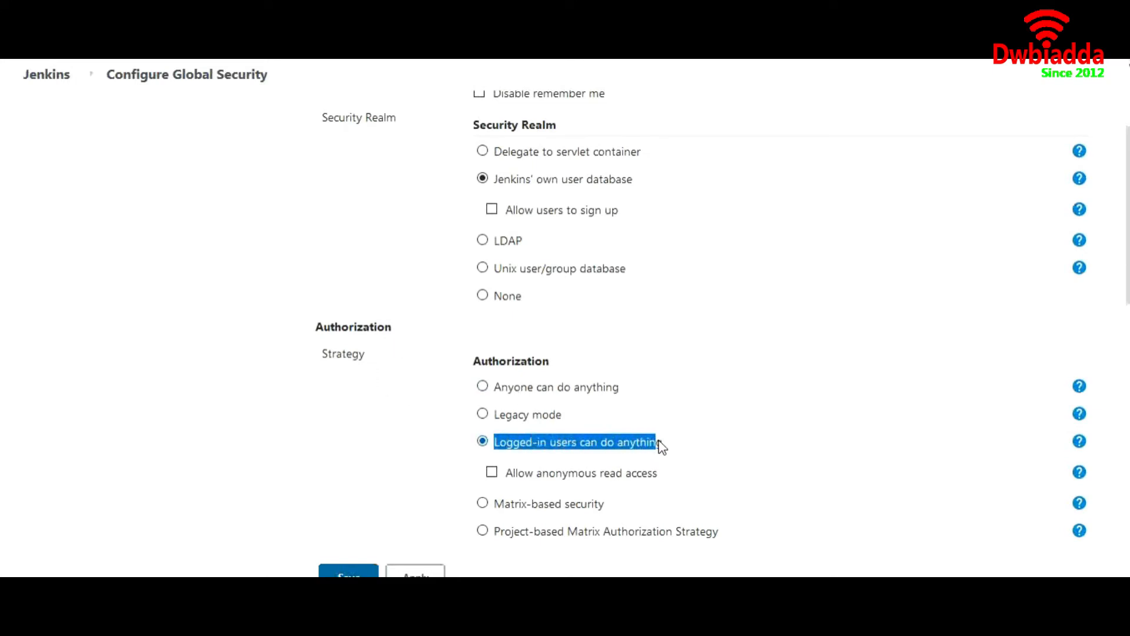
scroll(416, 454, "down", 1)
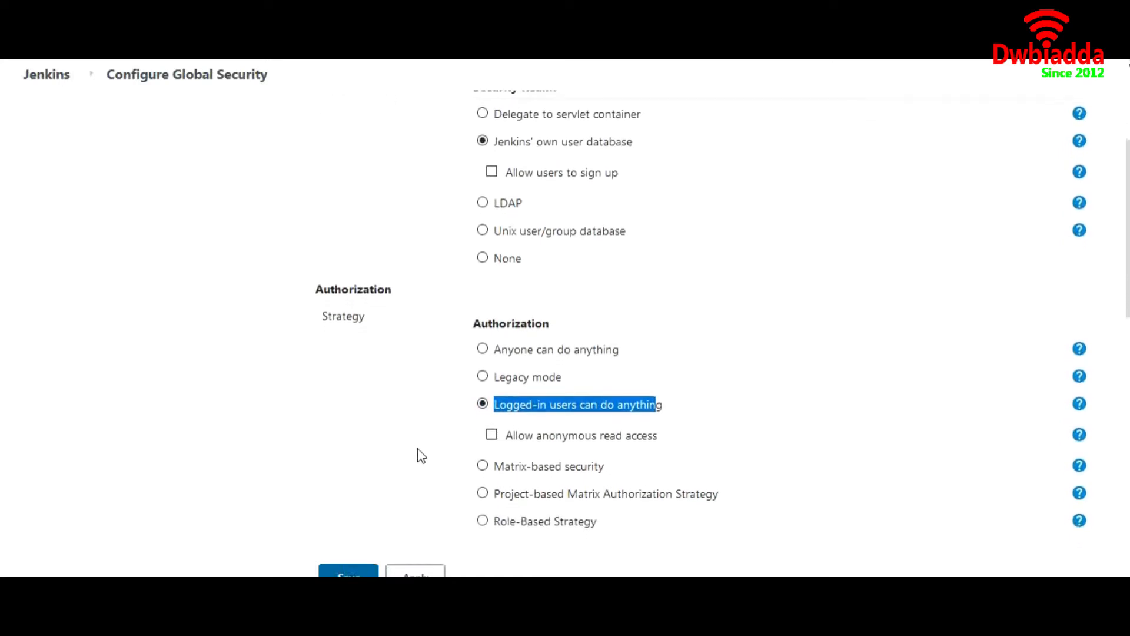
left_click(483, 519)
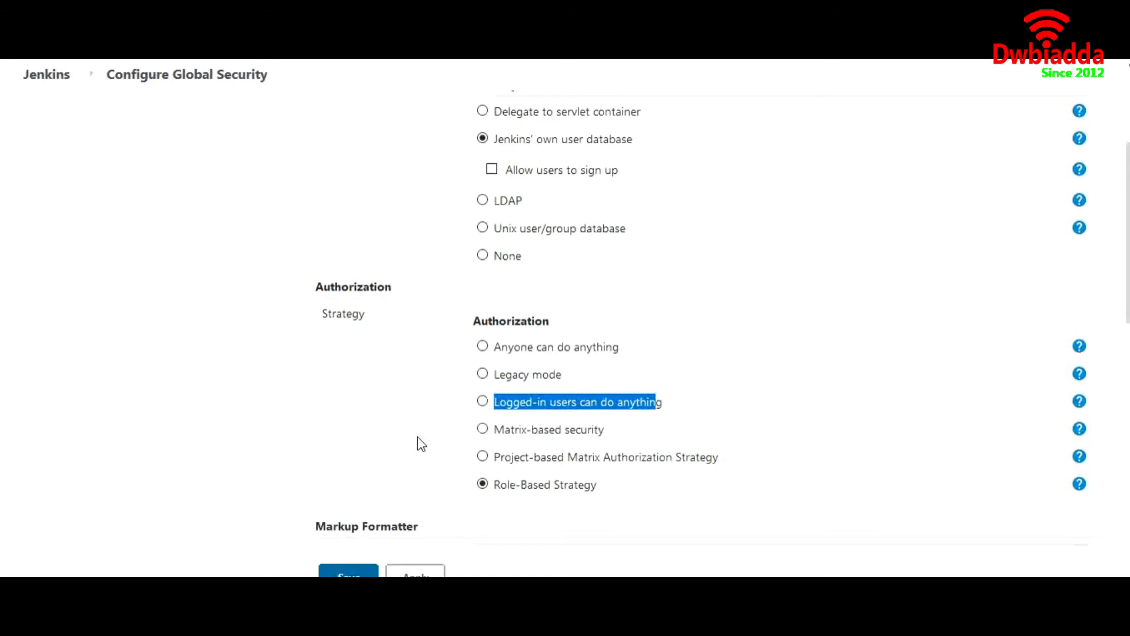
scroll(446, 434, "down", 2)
left_click_drag(608, 400, 497, 407)
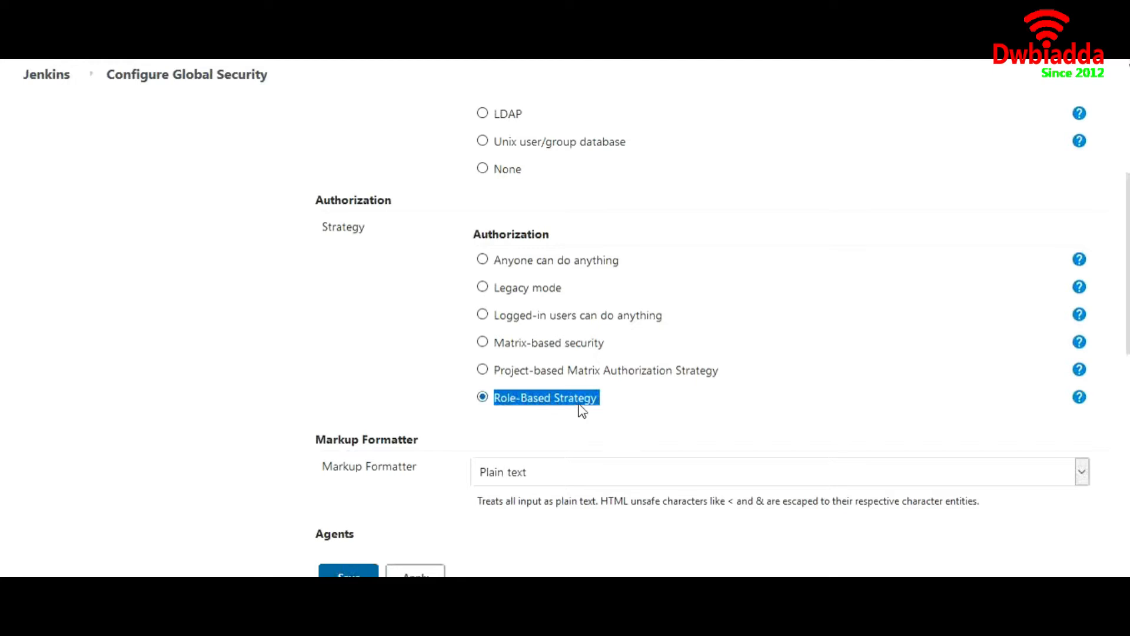
scroll(584, 405, "down", 2)
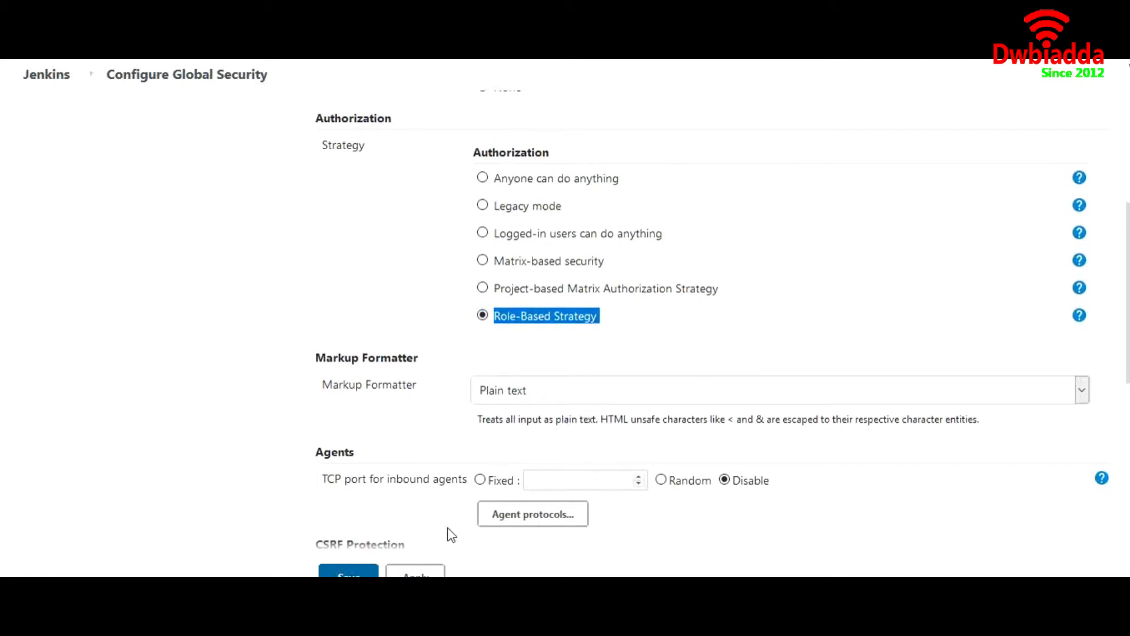
left_click(373, 574)
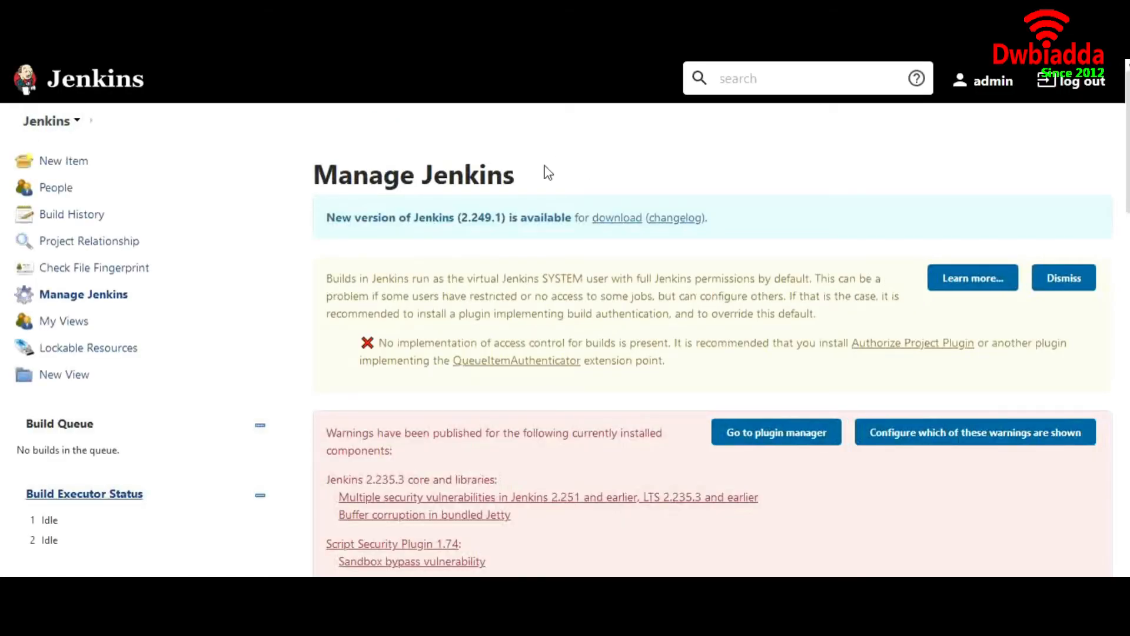
Step: Log out of admin and sign in with the non-admin user's username and password
left_click(35, 125)
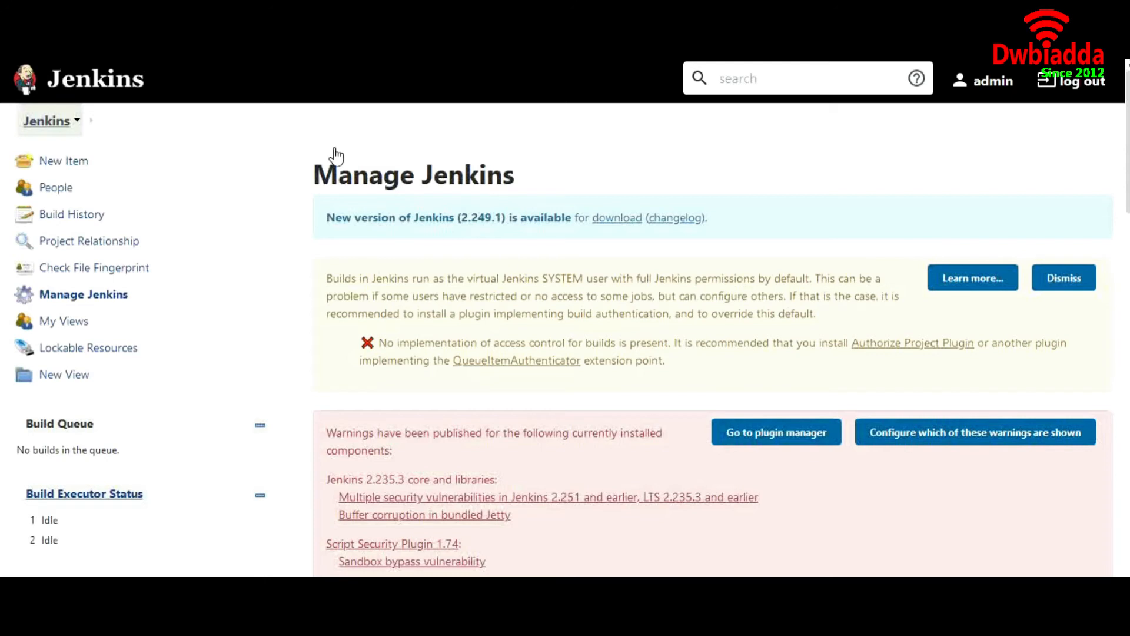
left_click(1080, 96)
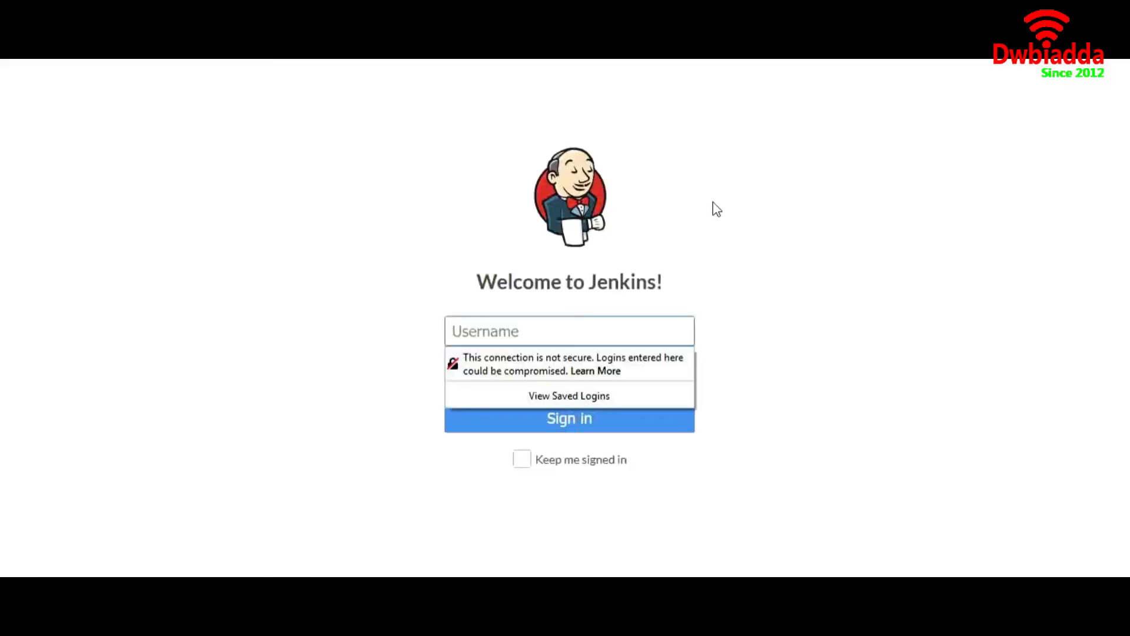
left_click(505, 337)
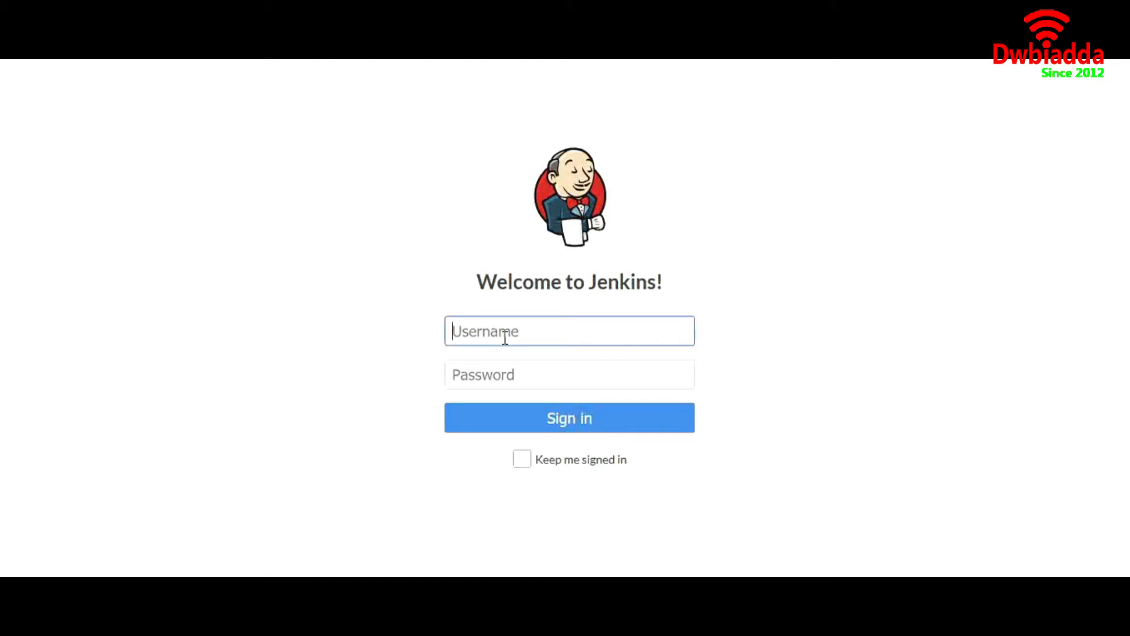
type("a")
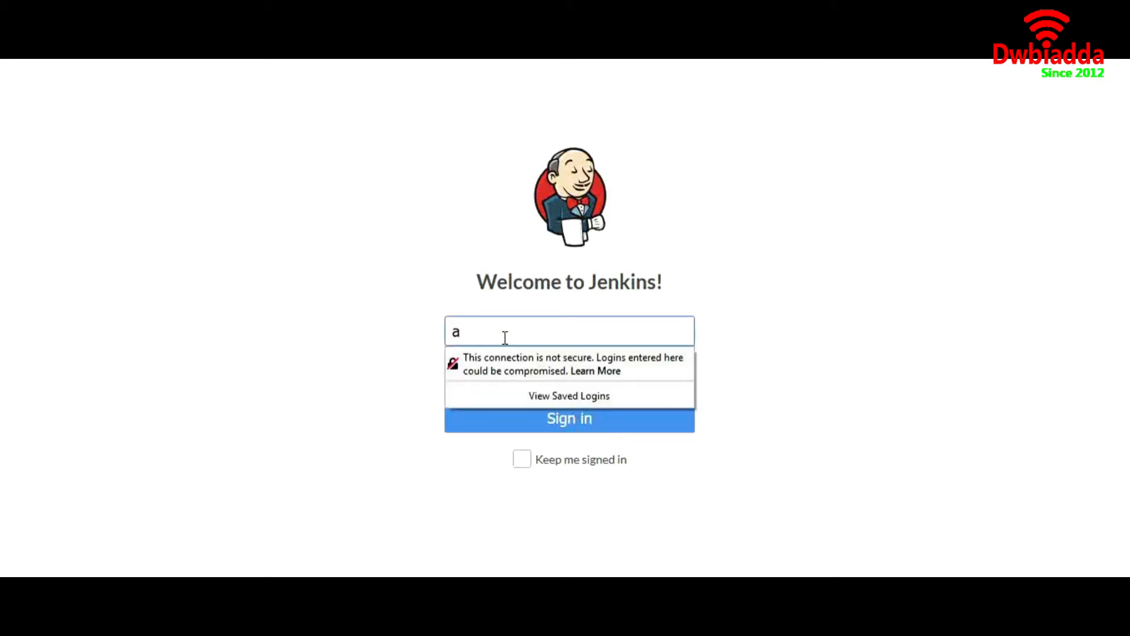
key("BackSpace")
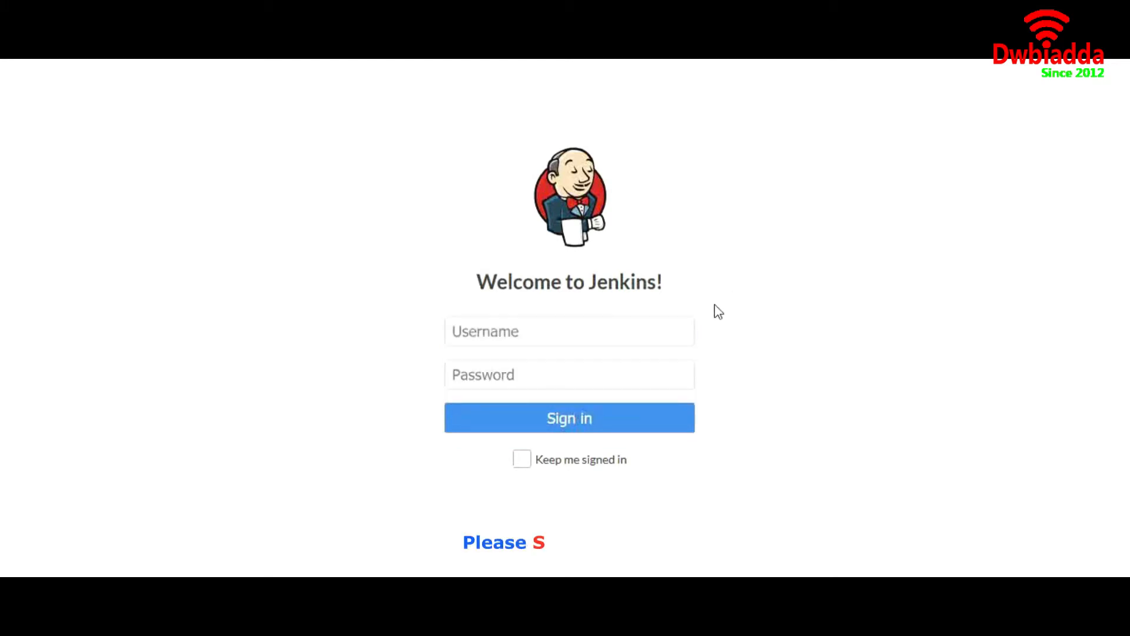
left_click(601, 341)
type("adam")
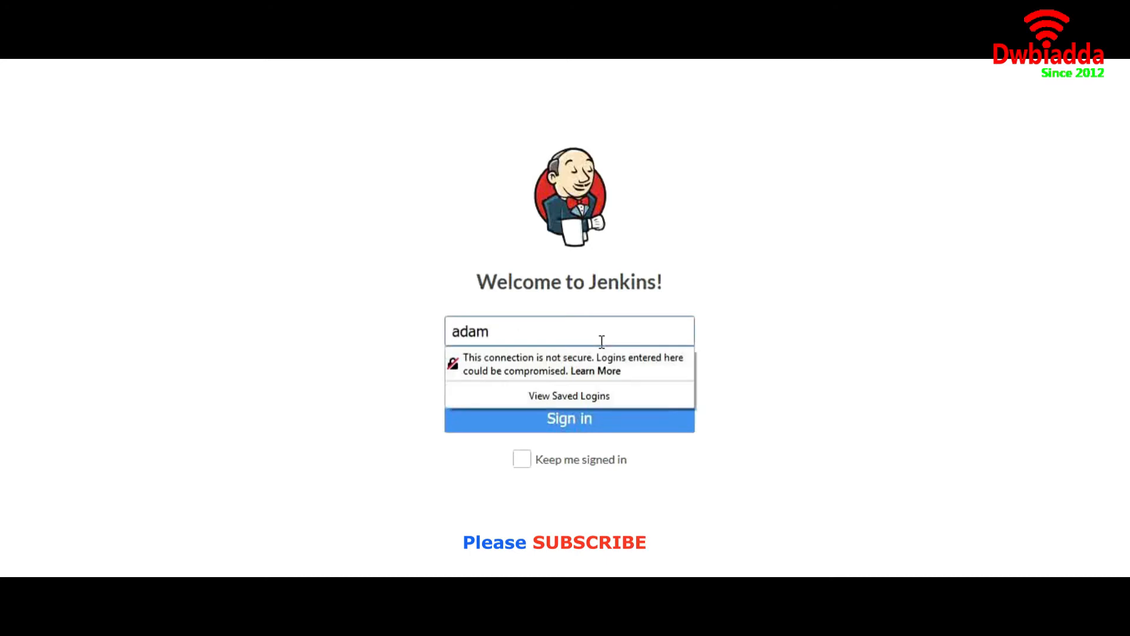
key("Tab")
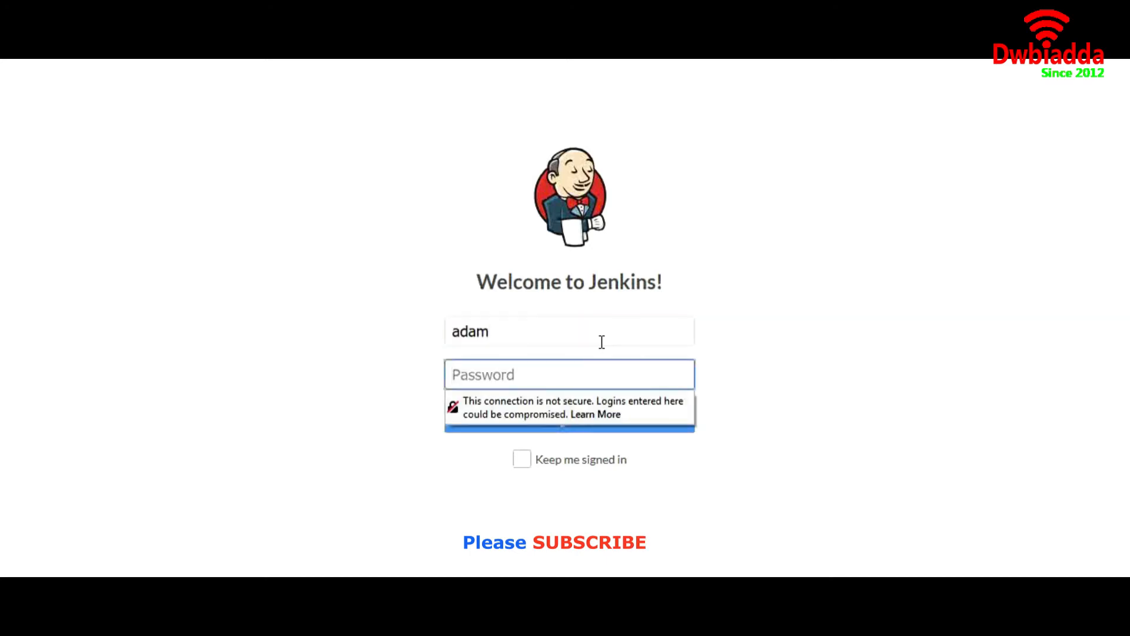
type("adam")
left_click(400, 361)
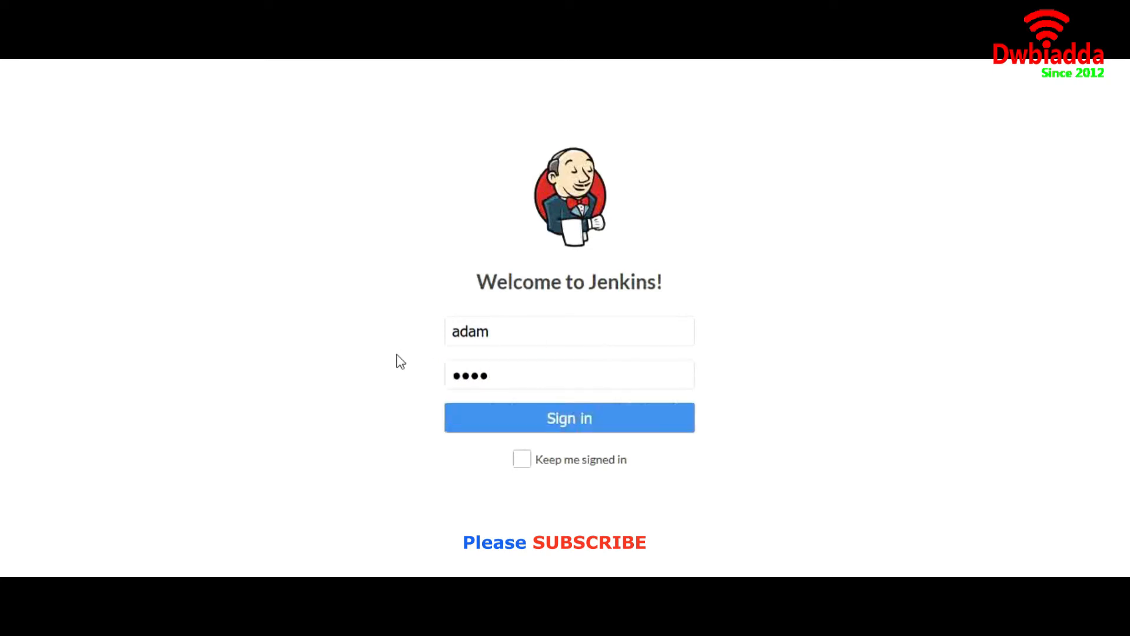
left_click(569, 425)
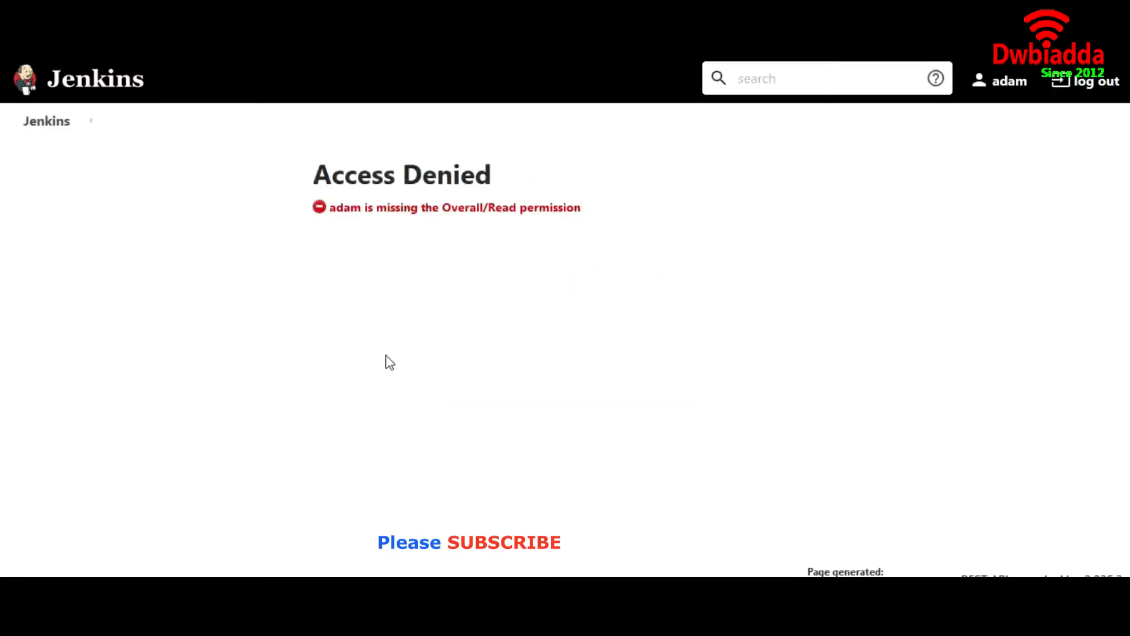
Step: Highlight the Access Denied error about missing Overall/Read permission, then log the denied user out
left_click_drag(330, 206, 587, 219)
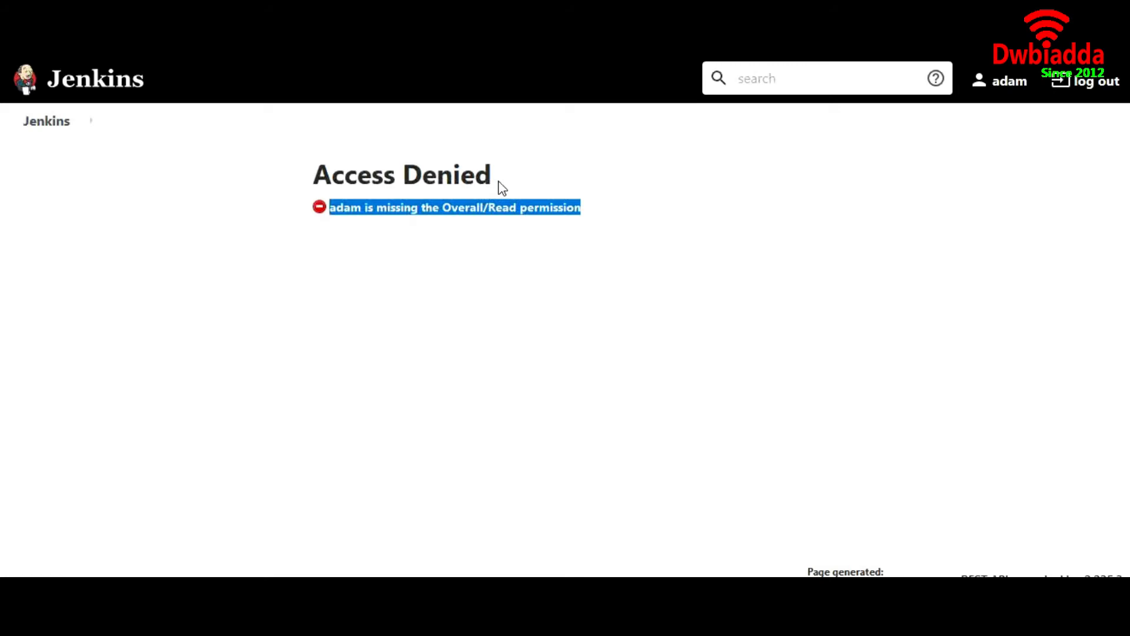
left_click_drag(501, 187, 316, 165)
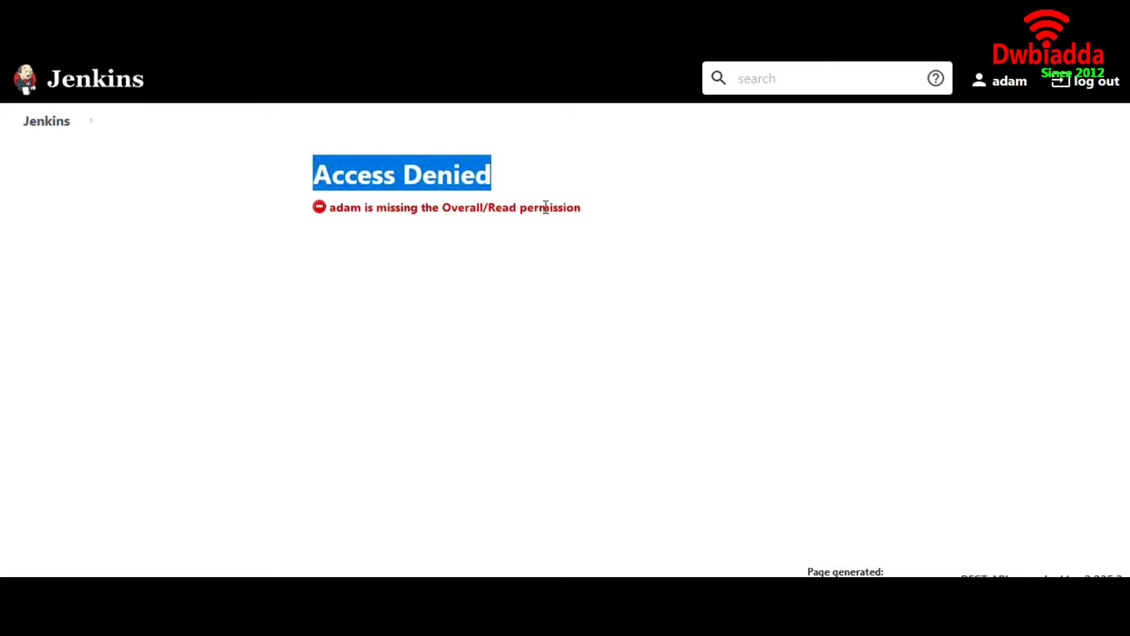
left_click(1093, 94)
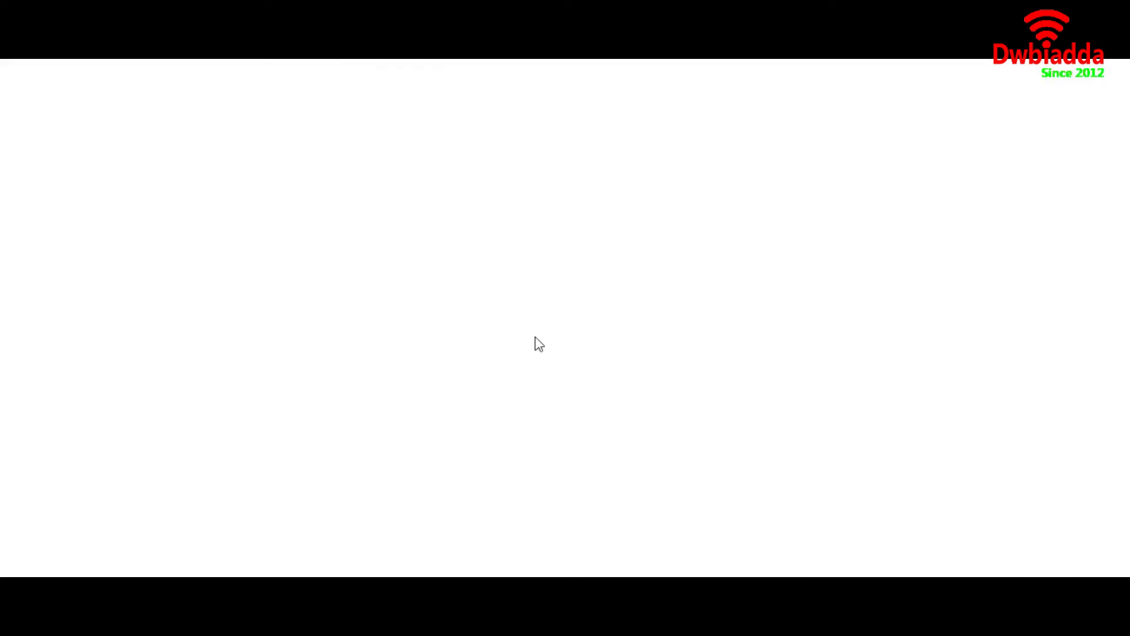
Step: Sign back in as admin and open the Manage Jenkins page
type("admin")
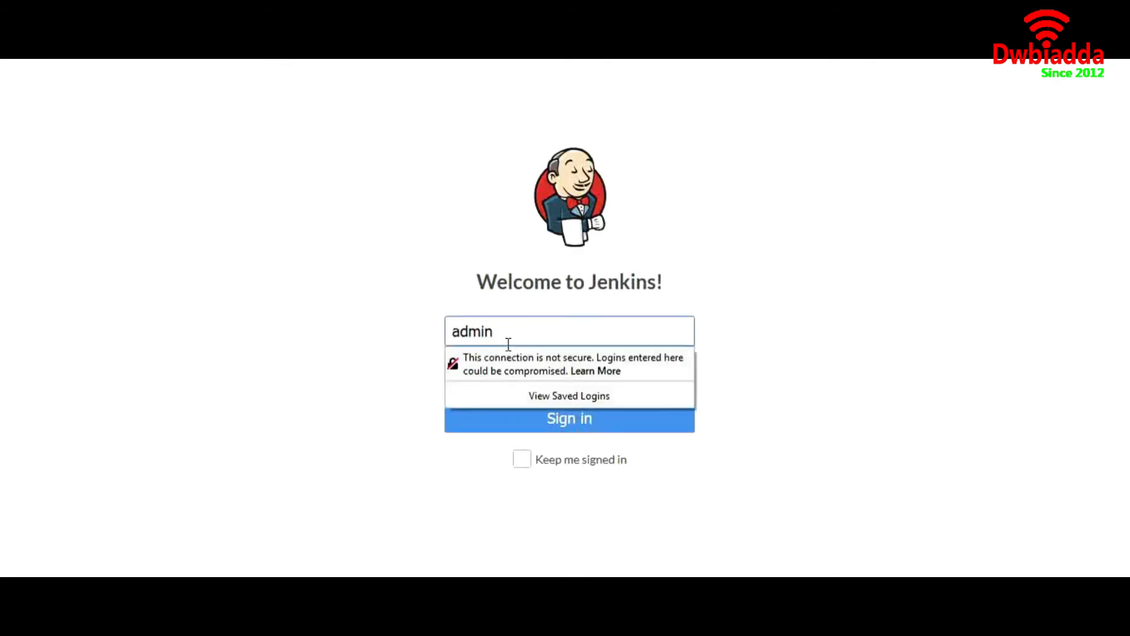
key("Tab")
type("•••••••")
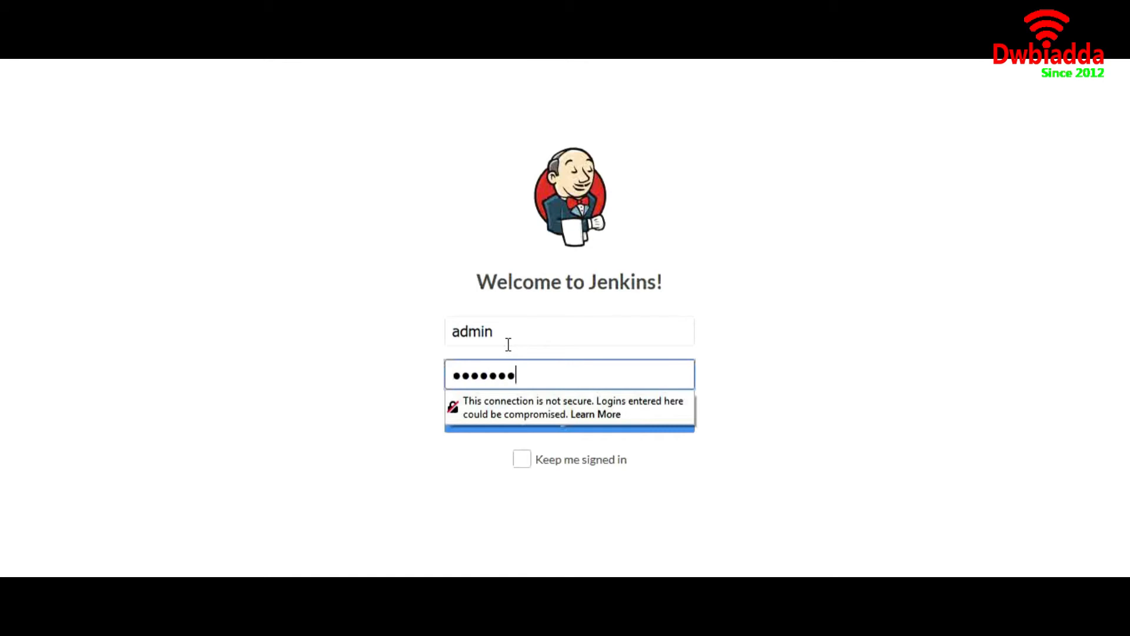
type("•")
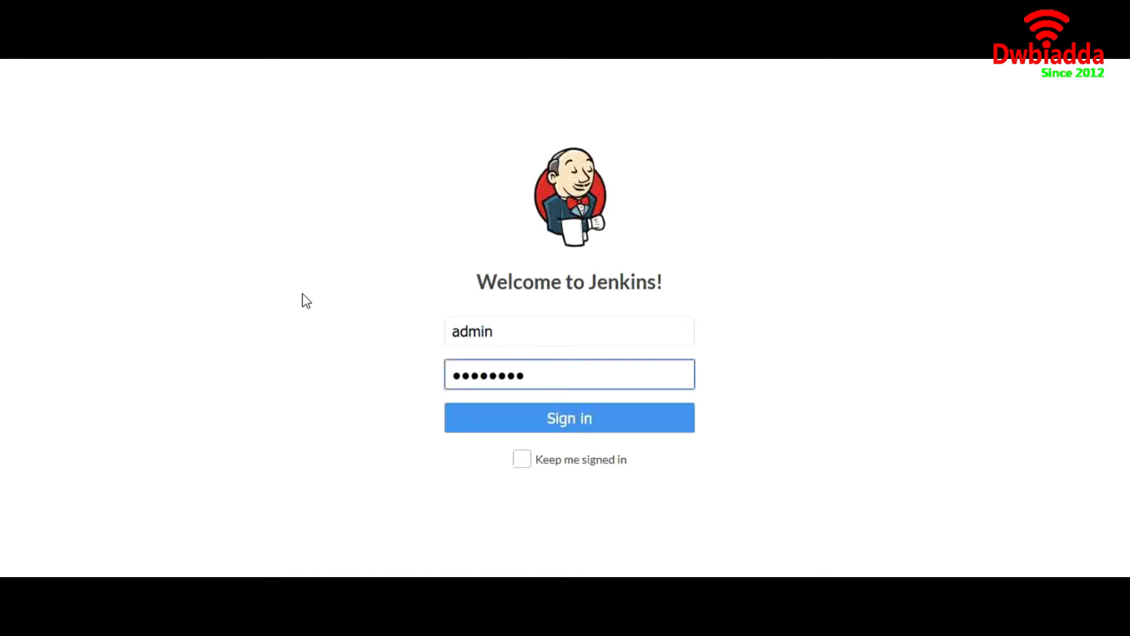
key("Return")
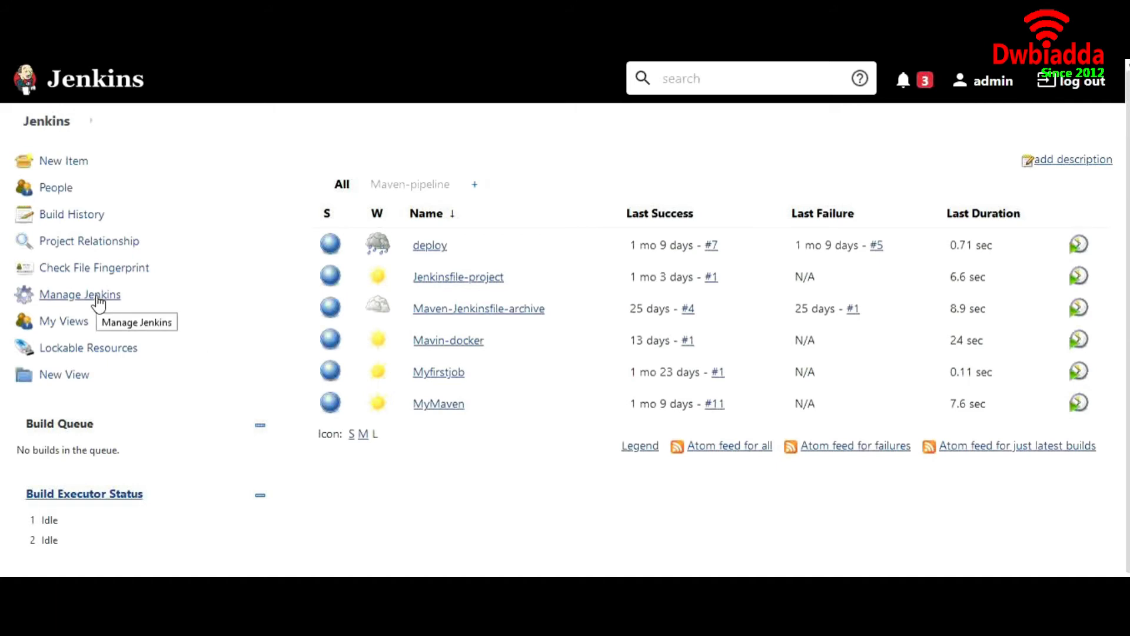
left_click(80, 294)
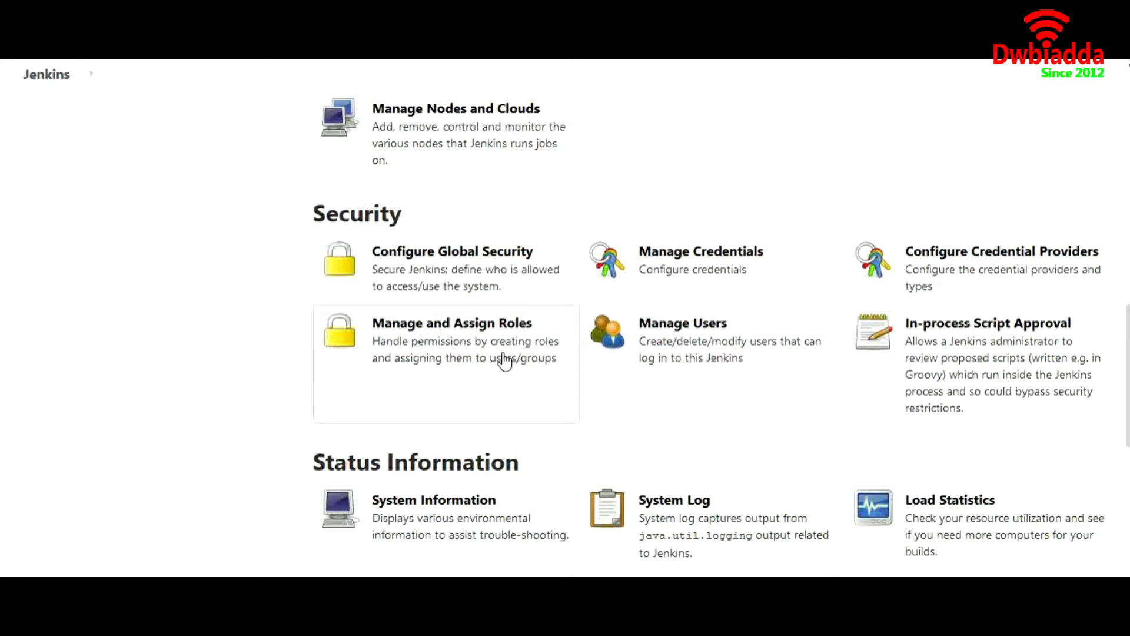
Step: Go to Manage and Assign Roles, then the Manage Roles page
left_click(463, 359)
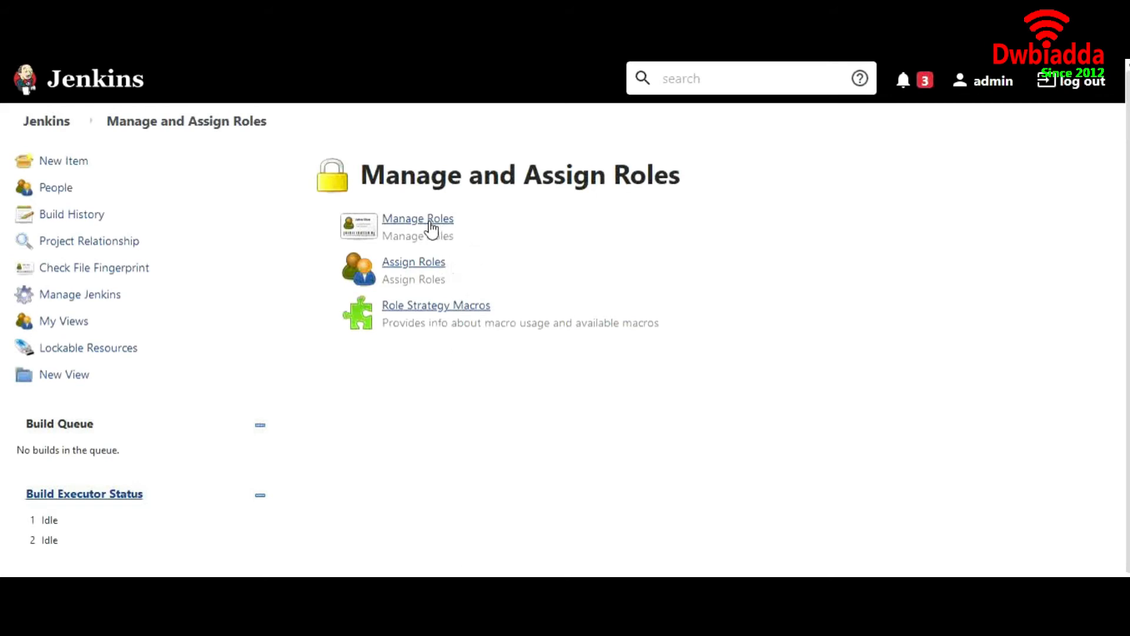
left_click(431, 230)
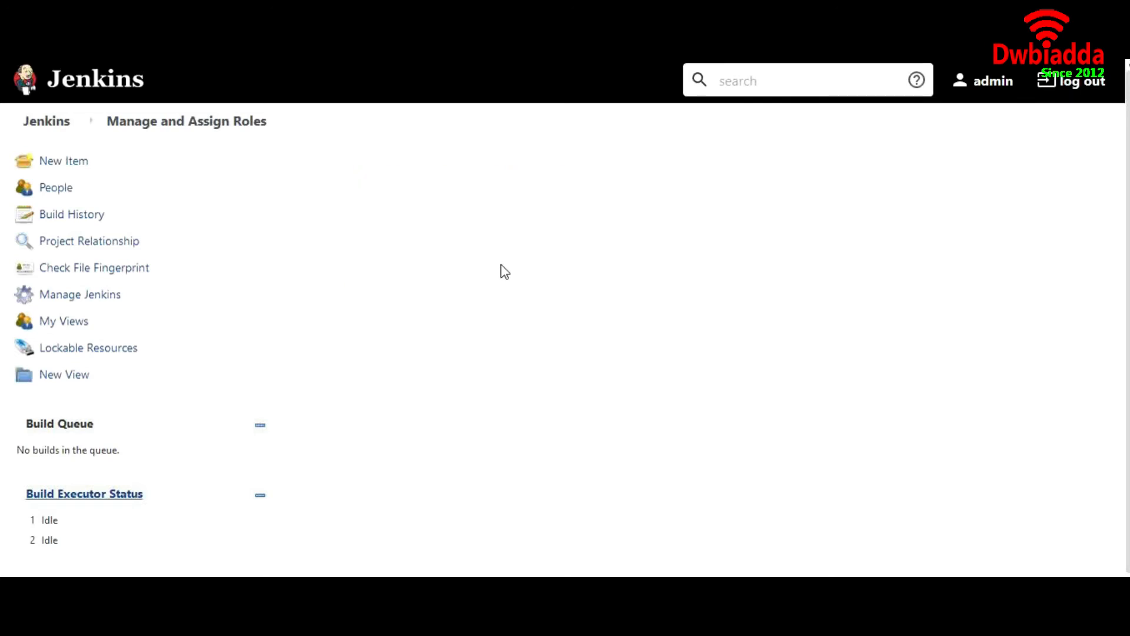
scroll(526, 359, "down", 3)
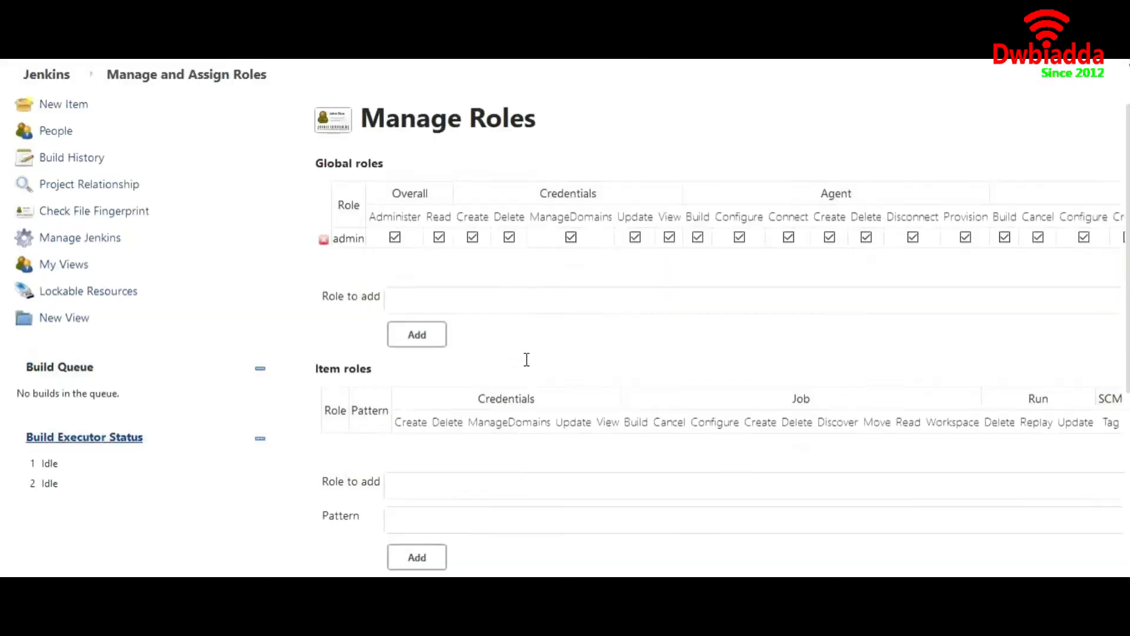
scroll(526, 360, "down", 3)
scroll(526, 360, "up", 5)
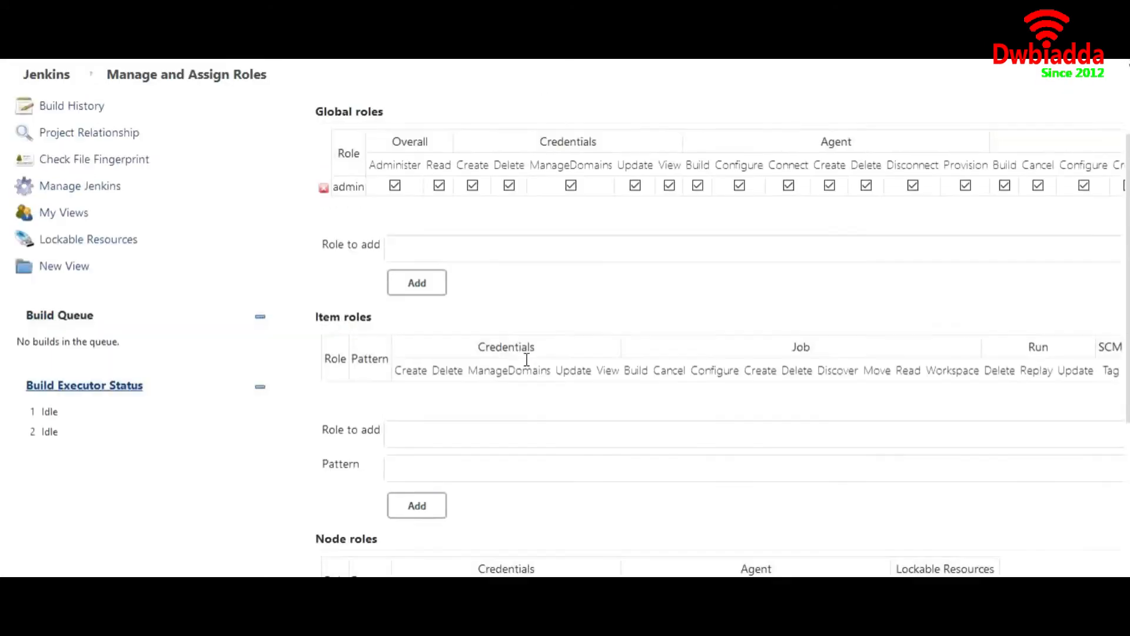
scroll(529, 366, "down", 5)
scroll(528, 366, "up", 3)
scroll(529, 366, "up", 3)
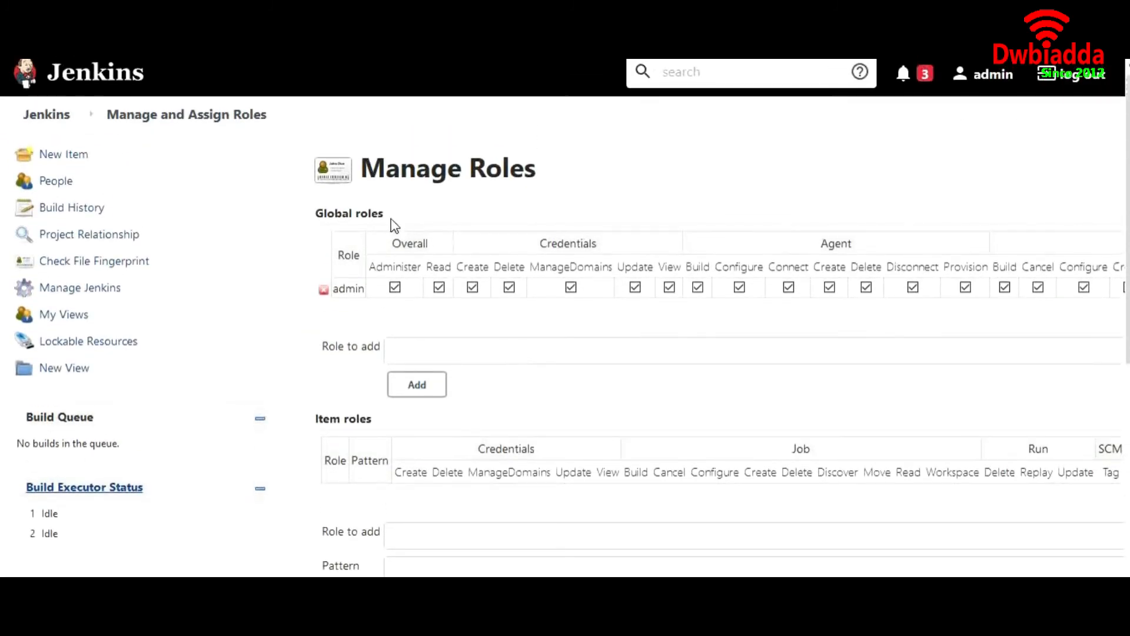
Step: Highlight the Global, Item and Node roles headings to point out each role table
left_click_drag(390, 218, 318, 218)
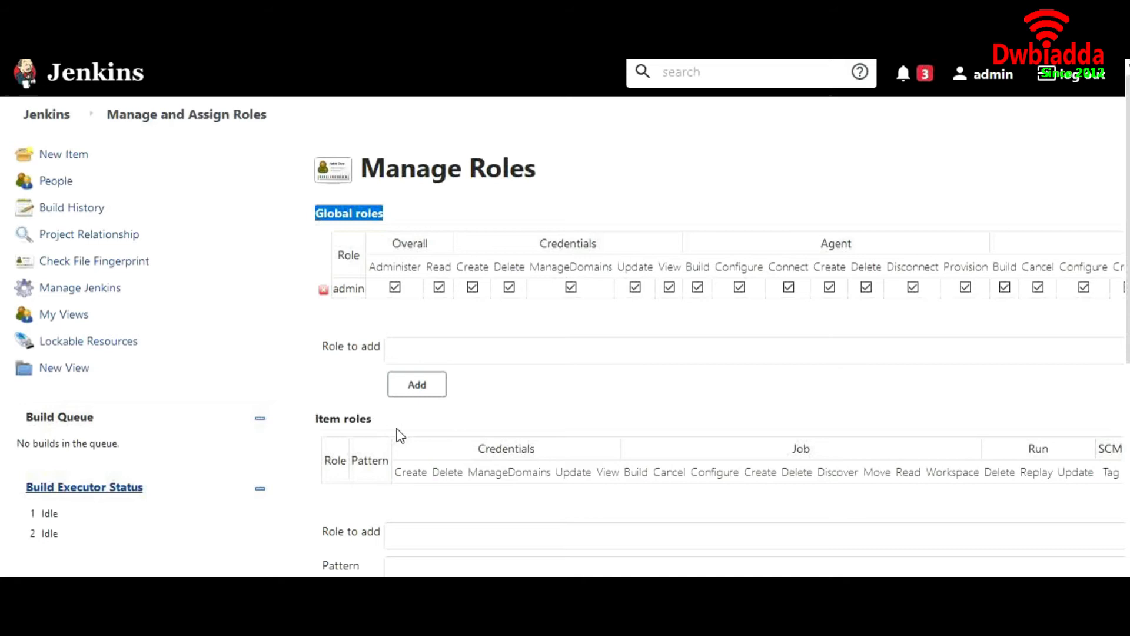
scroll(400, 436, "down", 3)
left_click(383, 337)
left_click_drag(384, 336, 312, 331)
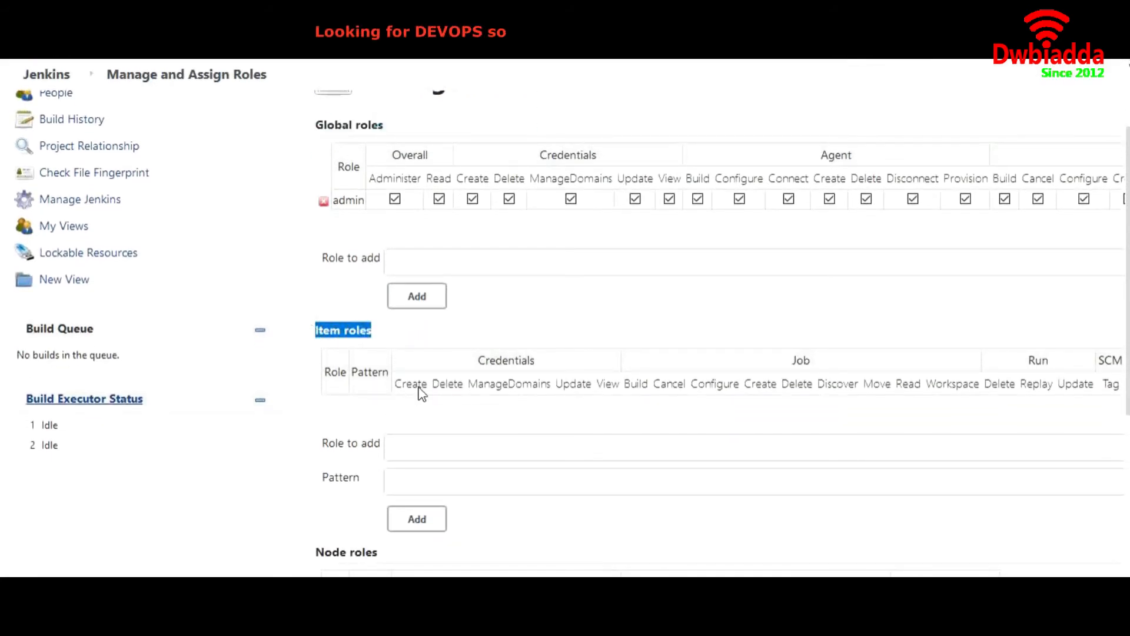
scroll(422, 394, "down", 5)
left_click(389, 344)
left_click_drag(388, 345, 318, 341)
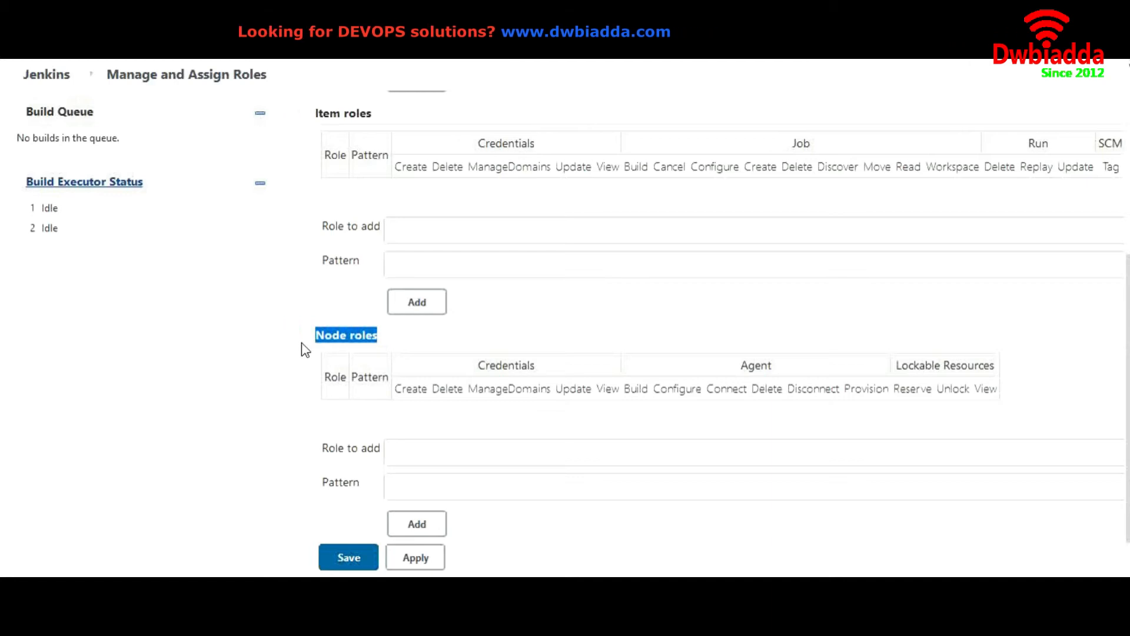
left_click(347, 337)
double_click(344, 337)
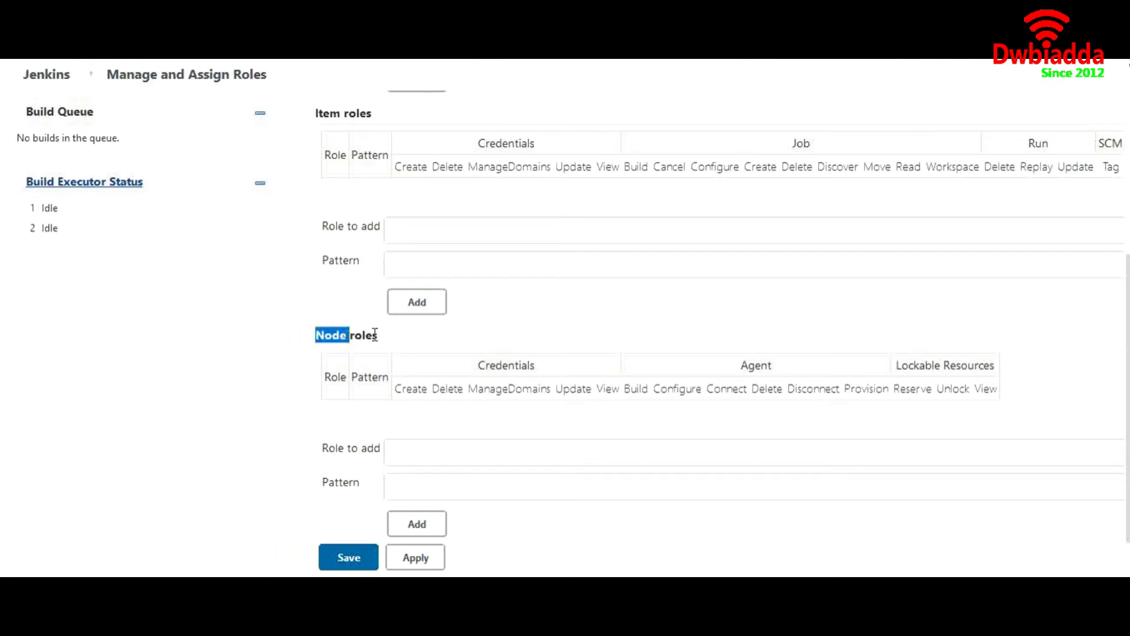
left_click_drag(394, 339, 318, 337)
scroll(315, 294, "up", 10)
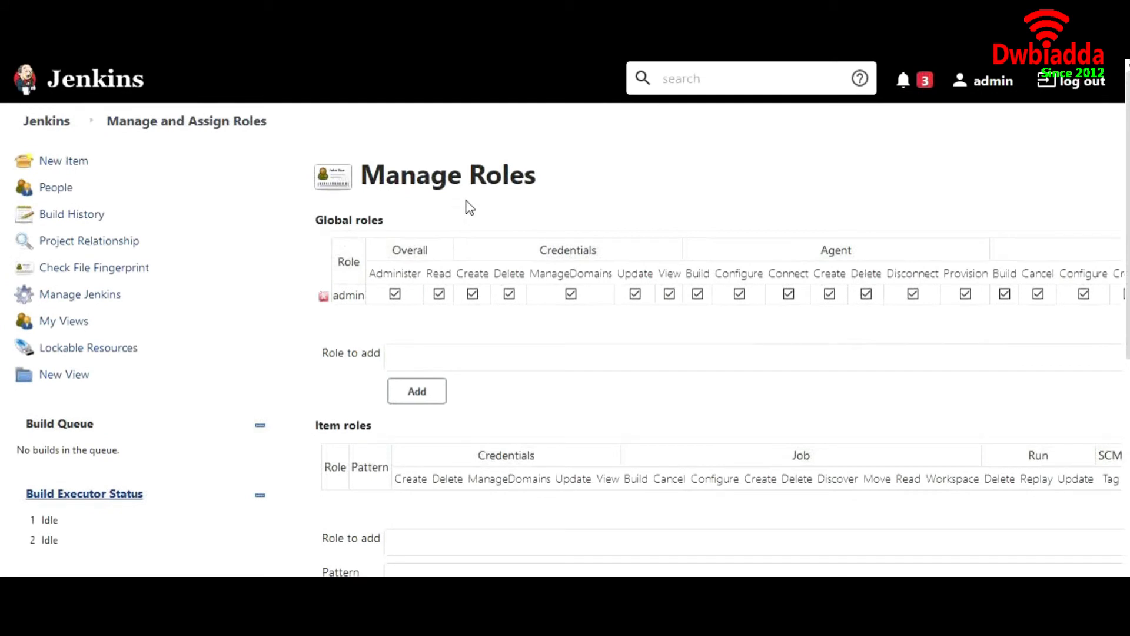
Step: Add a new global role named Dev-role
left_click(408, 358)
type("z")
type("De")
type("v-rol")
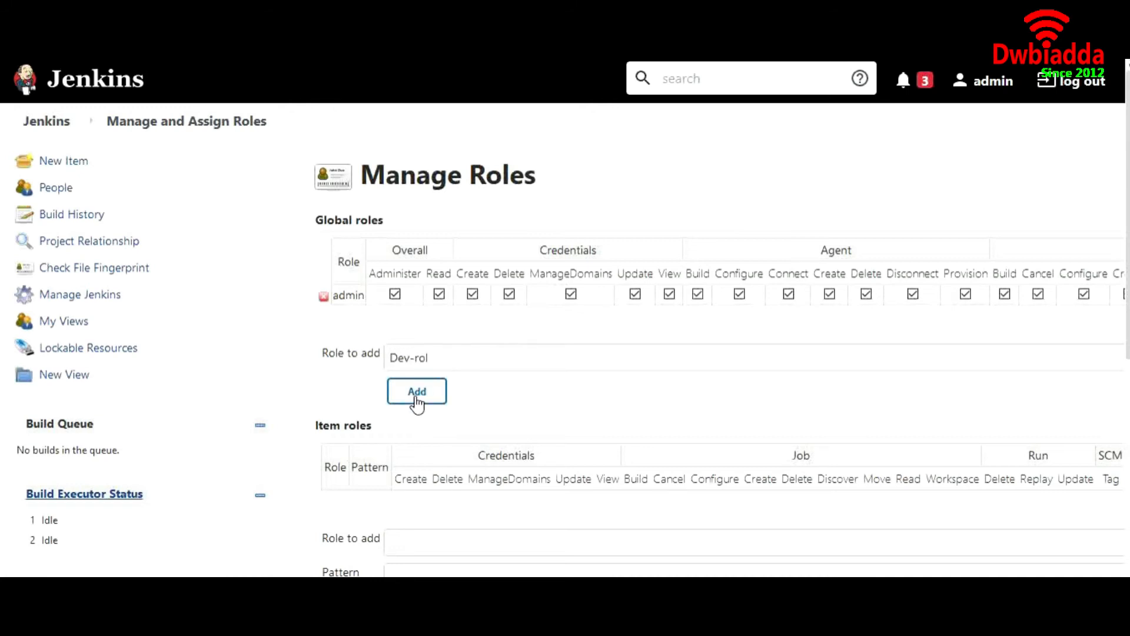
type("e")
left_click(417, 392)
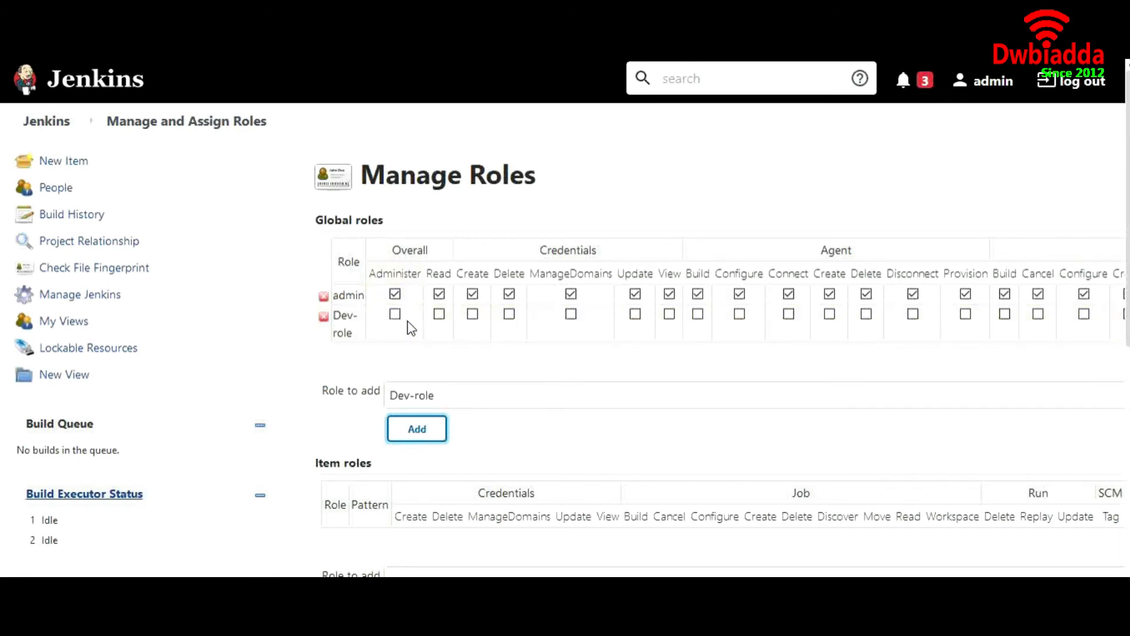
Step: Grant Dev-role the Overall Read, Agent Build and Job Build permissions
left_click(440, 315)
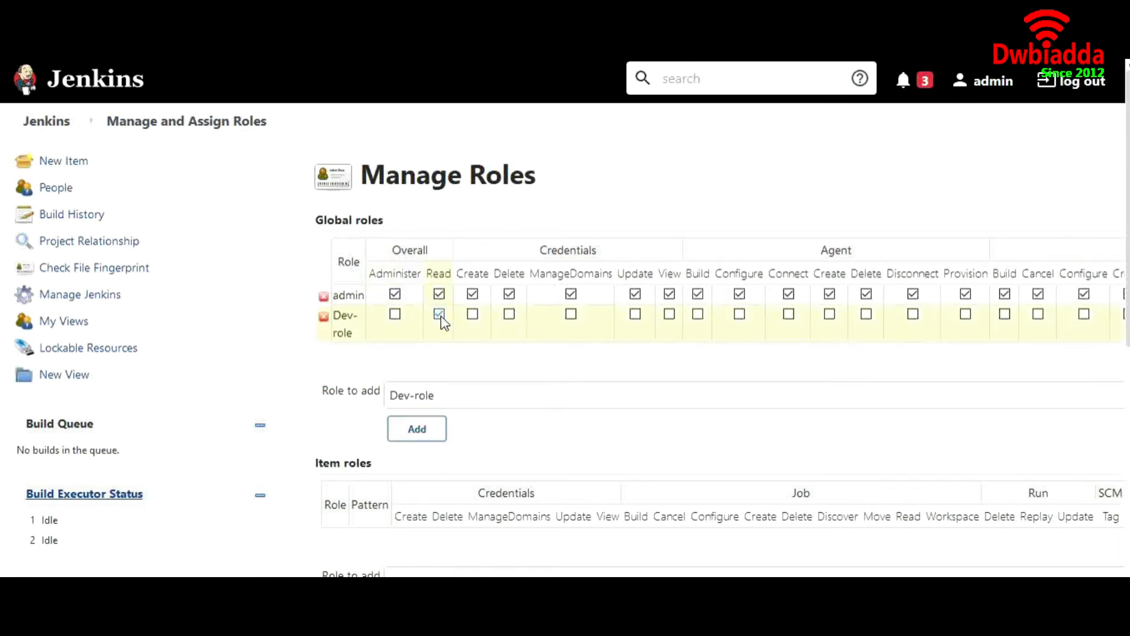
left_click(697, 314)
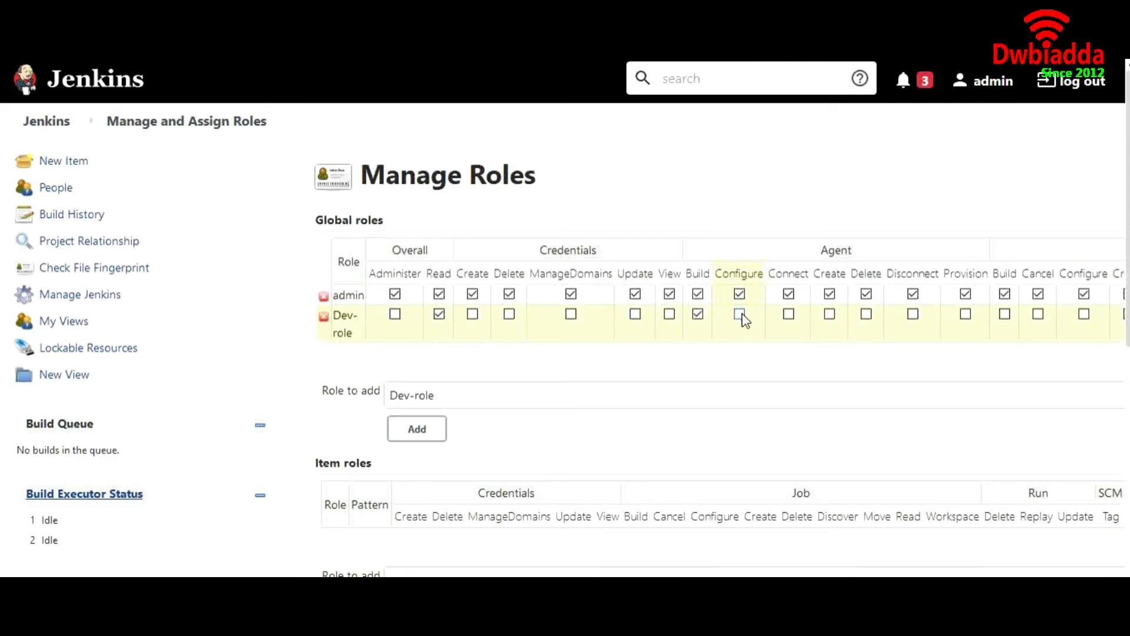
scroll(745, 321, "right", 8)
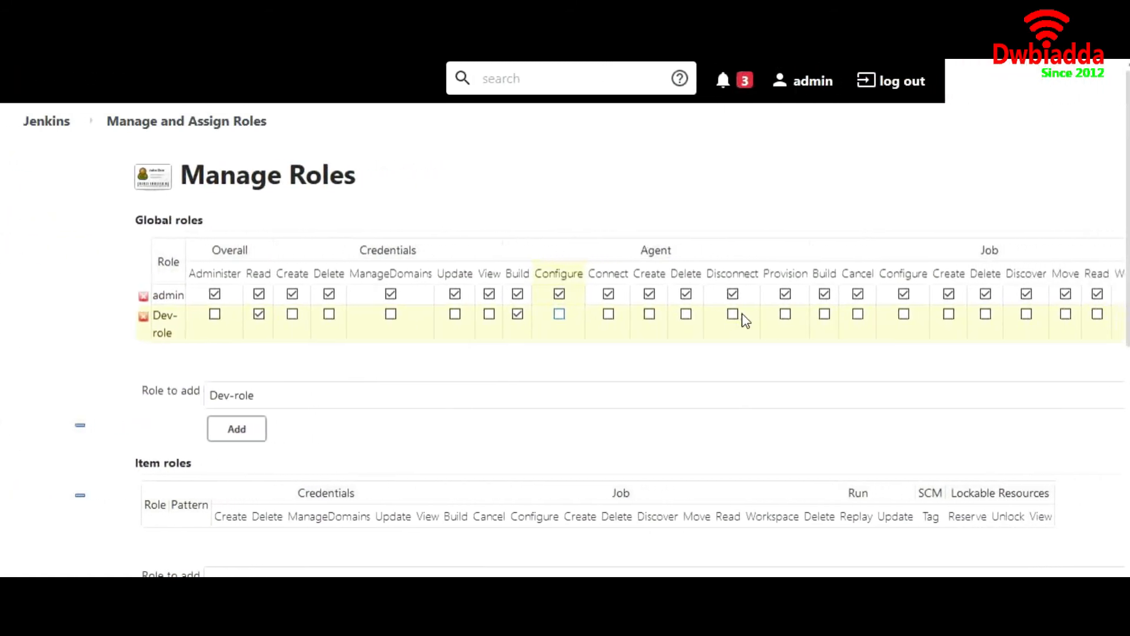
scroll(744, 321, "right", 2)
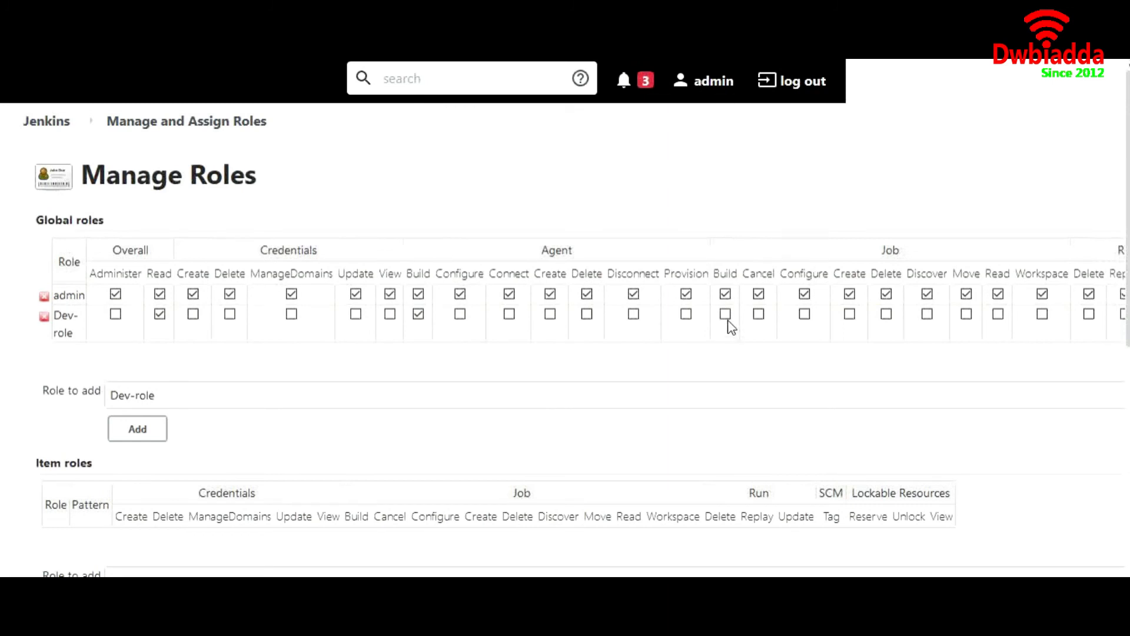
left_click(725, 314)
scroll(864, 319, "right", 8)
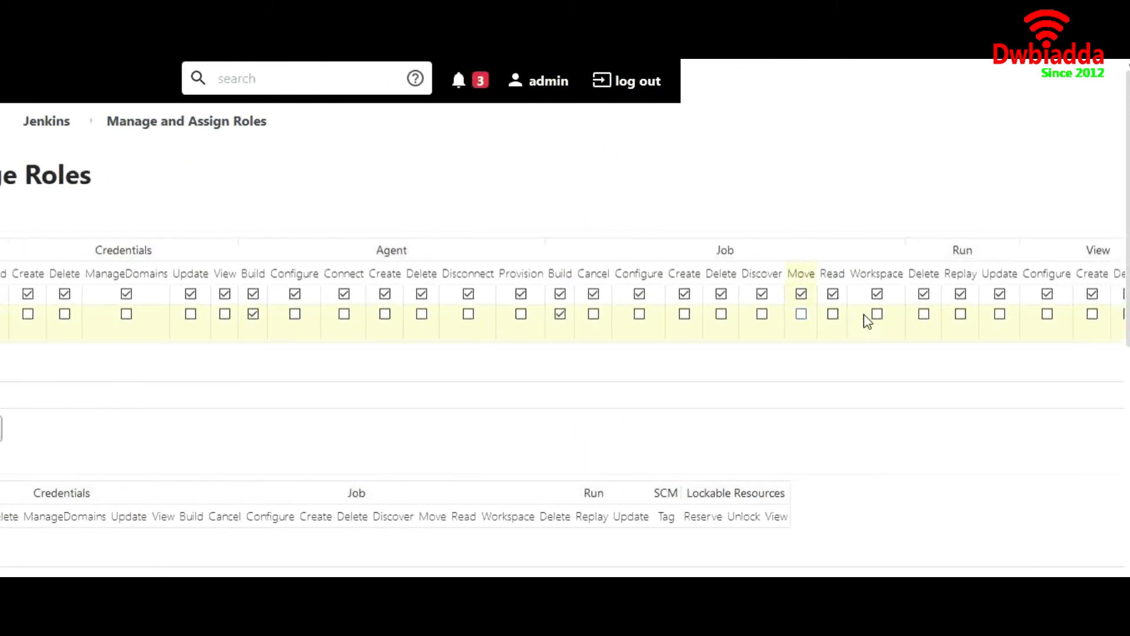
scroll(865, 320, "right", 5)
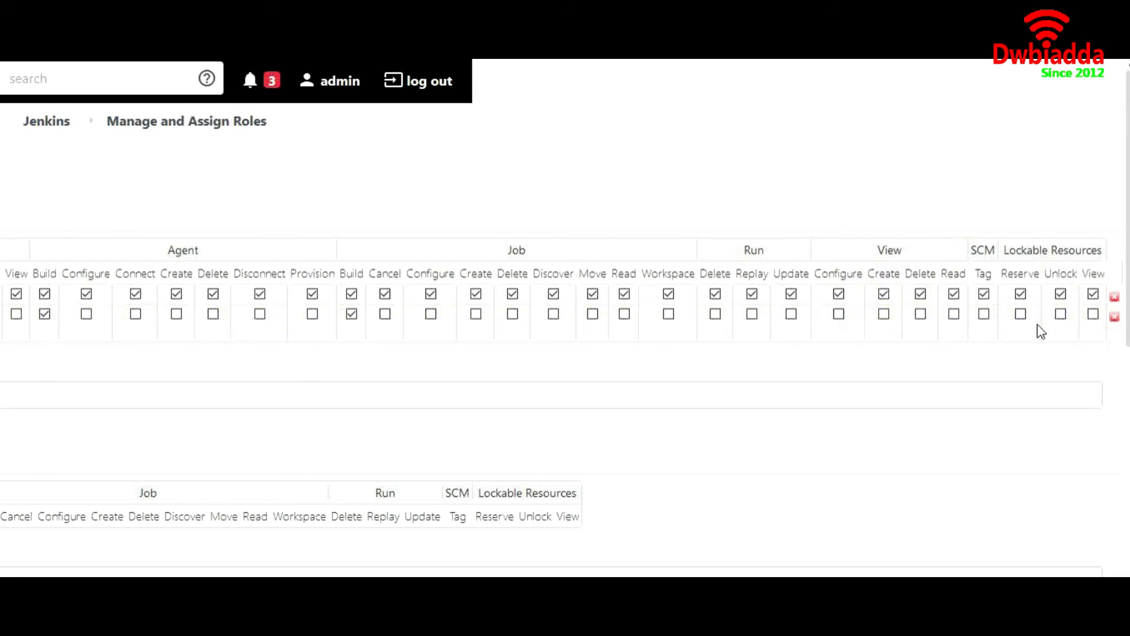
scroll(390, 368, "left", 20)
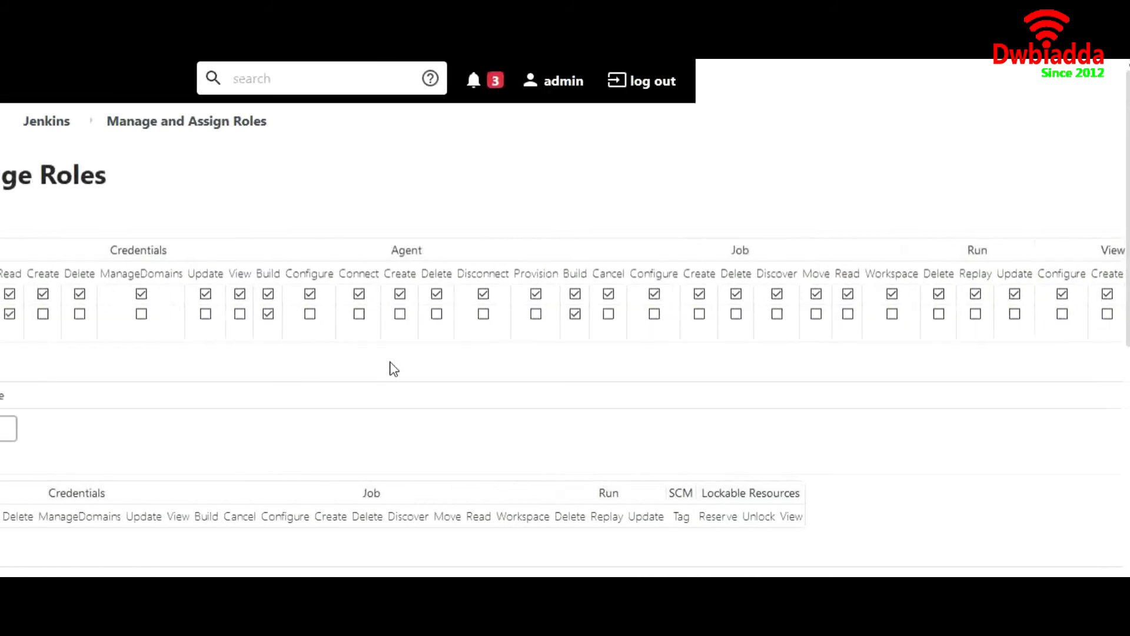
scroll(394, 369, "down", 6)
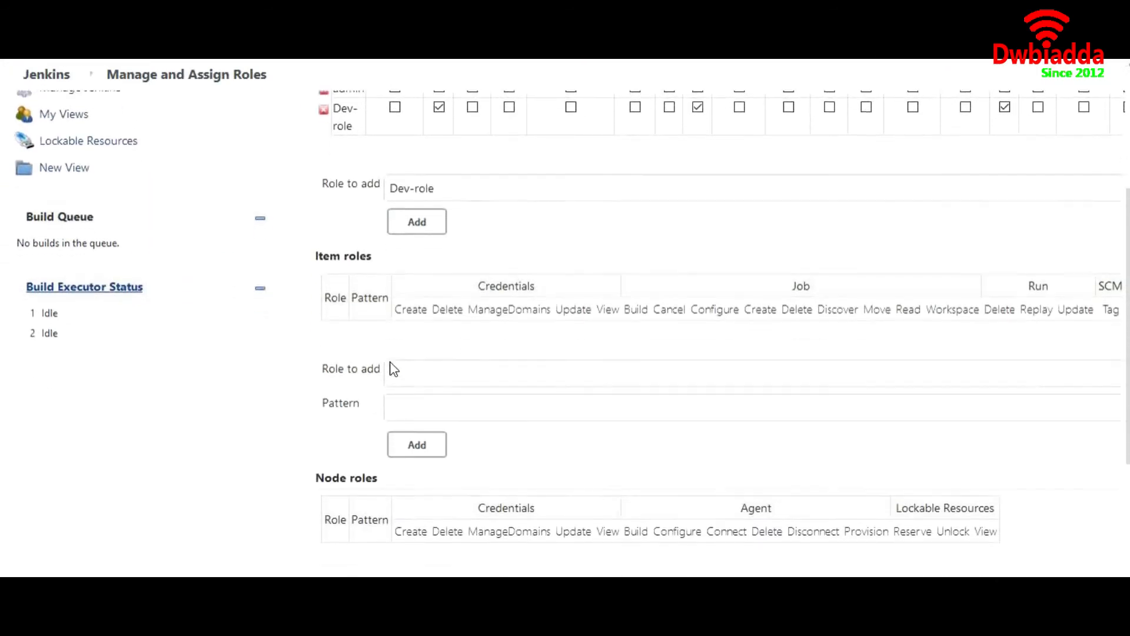
scroll(393, 369, "up", 3)
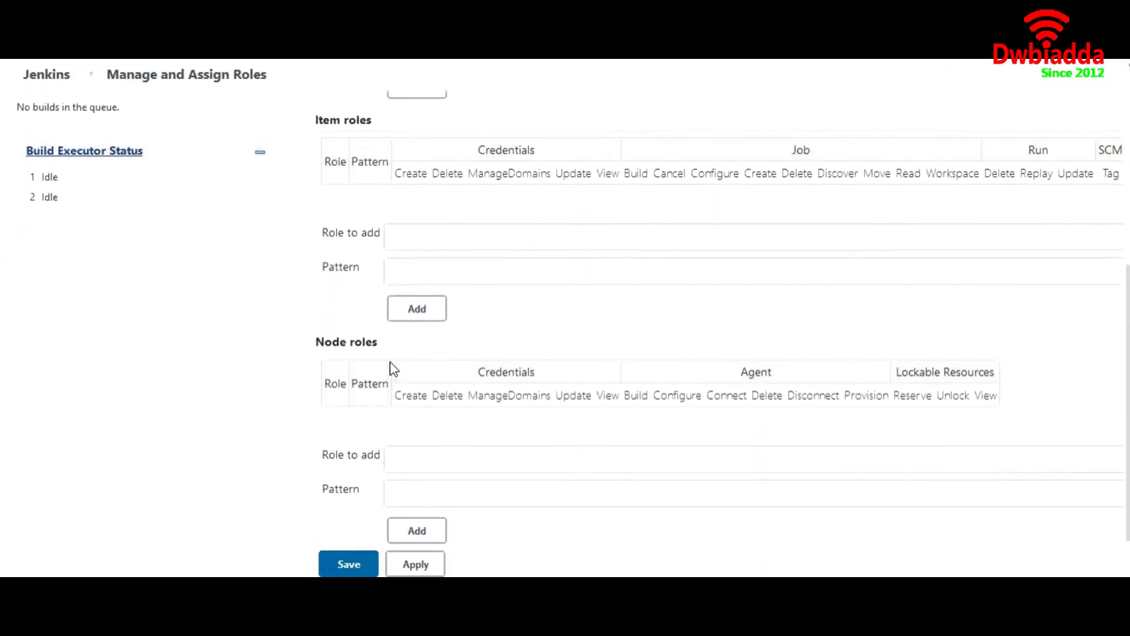
scroll(393, 369, "up", 1)
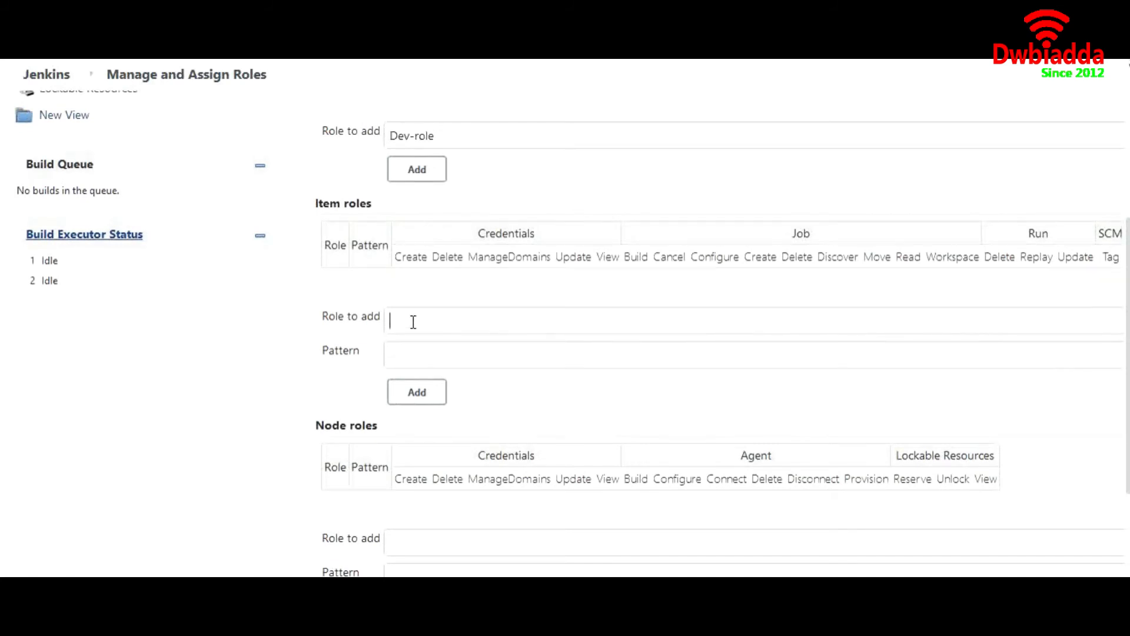
Step: Add an item role Test-role with the job pattern Maven*
type("Test-role")
left_click(418, 357)
type("Maven")
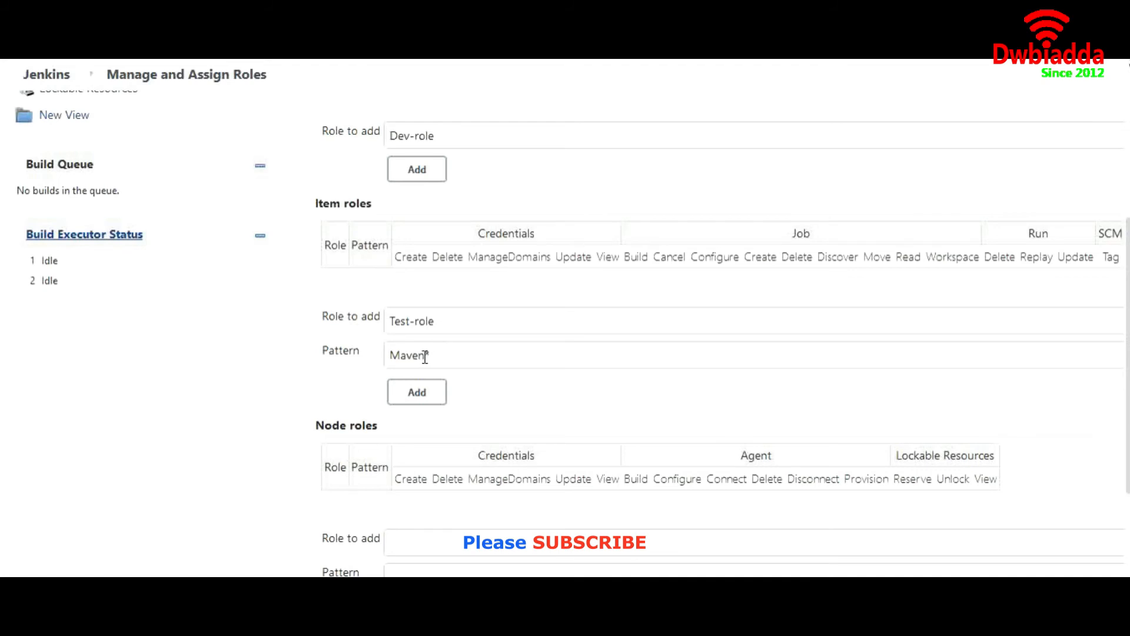
left_click_drag(425, 357, 389, 357)
left_click(444, 358)
left_click(418, 393)
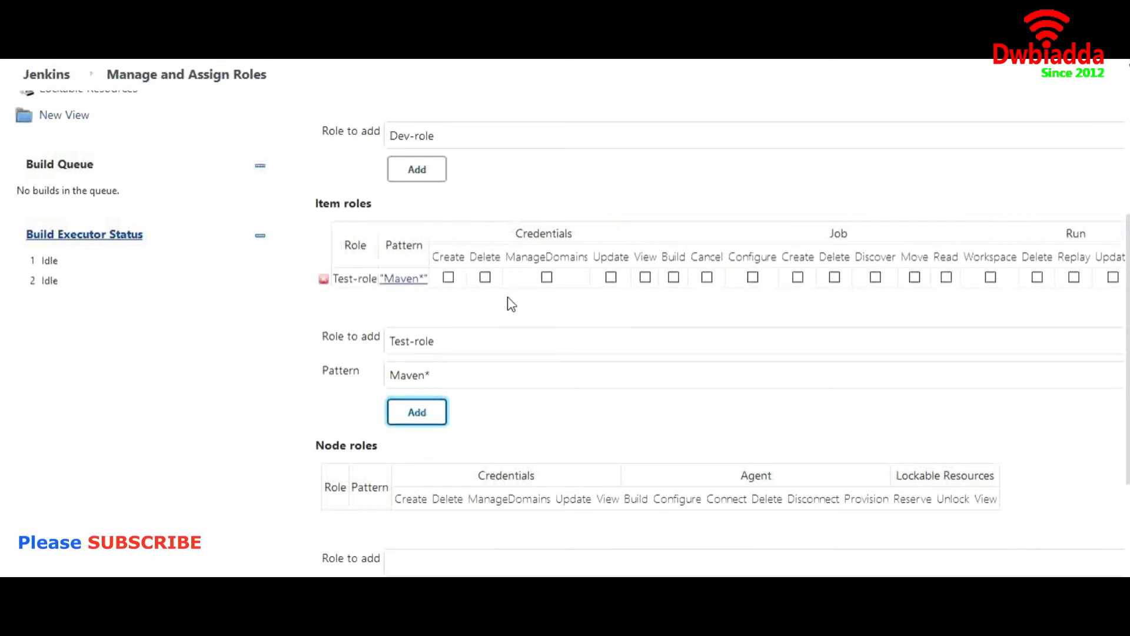
Step: Grant Test-role the Build permission and save the role definitions
left_click(673, 277)
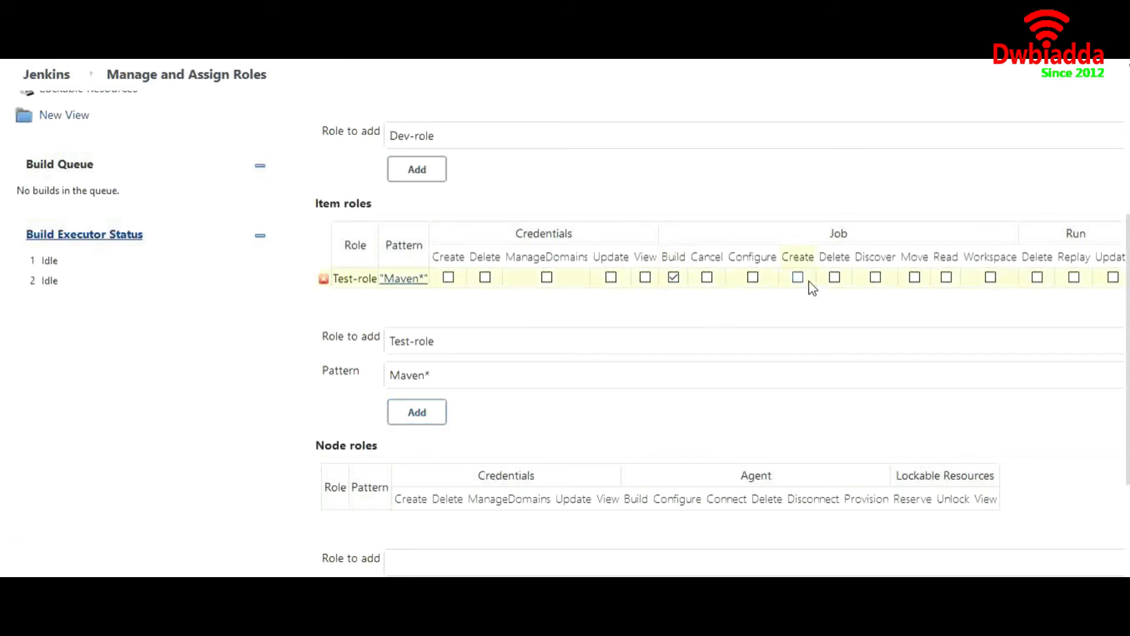
scroll(835, 285, "right", 1)
scroll(837, 286, "right", 5)
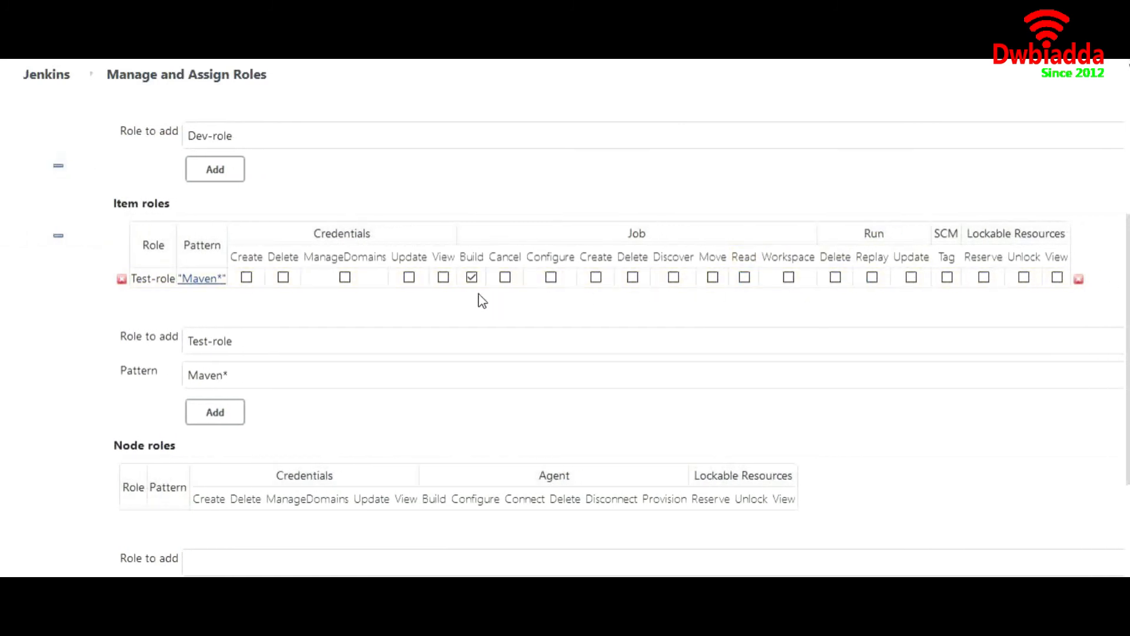
scroll(442, 350, "left", 5)
scroll(441, 351, "down", 3)
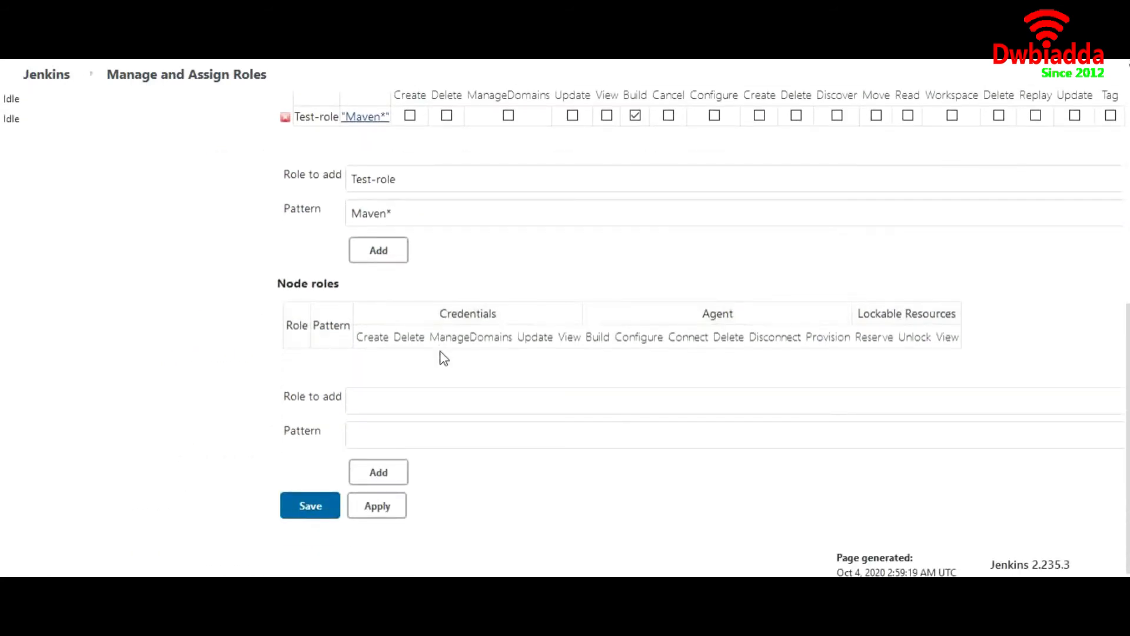
left_click(323, 515)
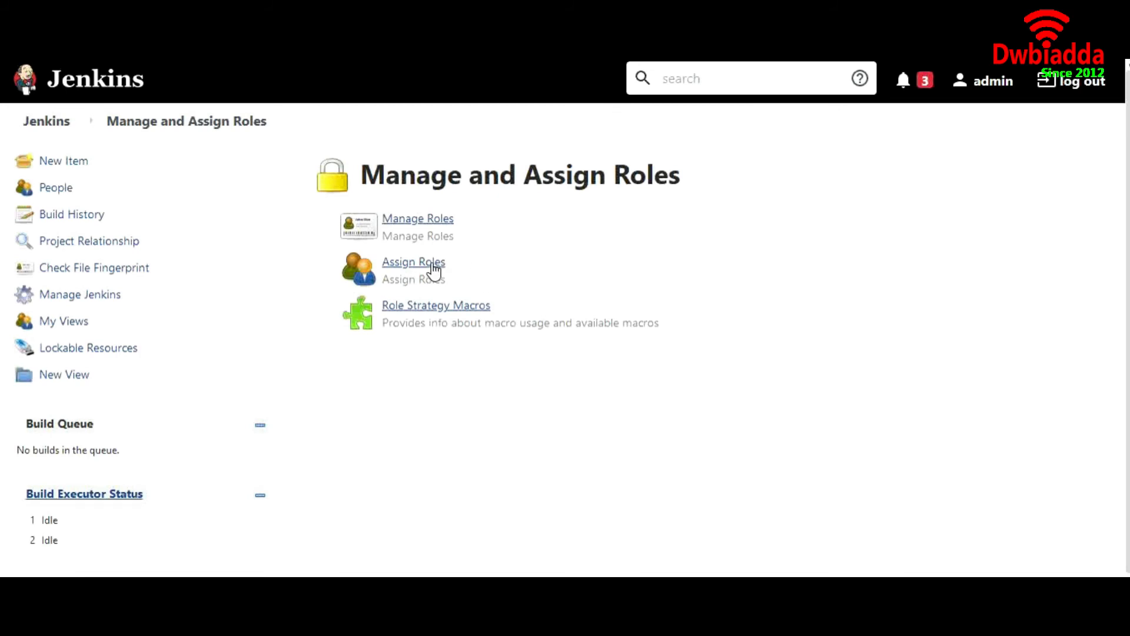
Step: On Assign Roles, give Anonymous and the first new user the Dev-role global role
left_click(433, 270)
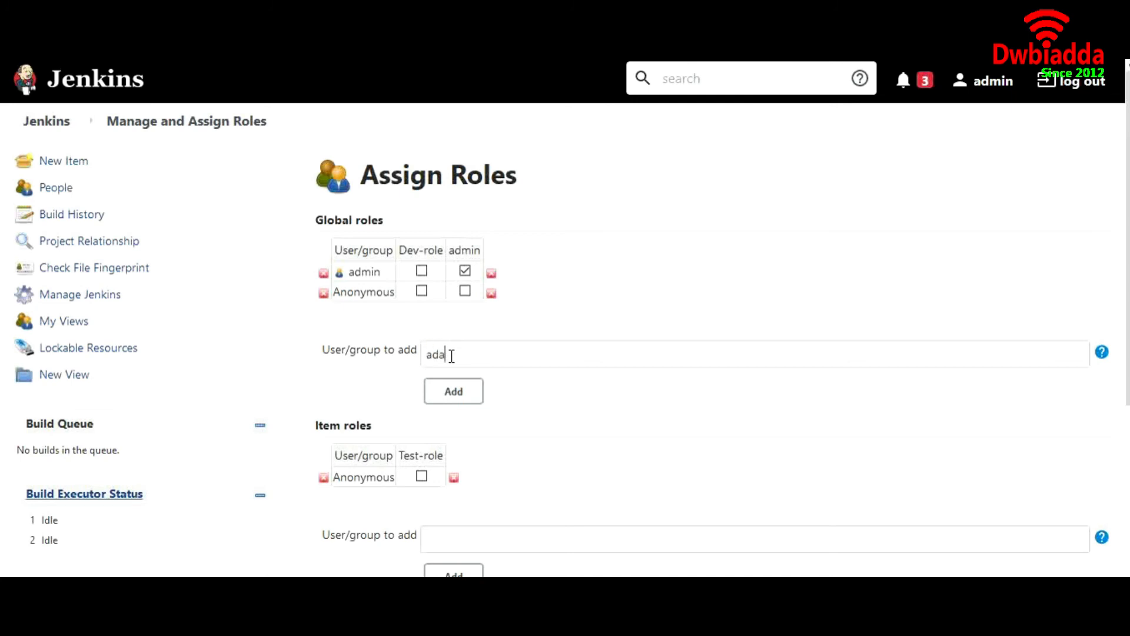
left_click(422, 290)
left_click(463, 394)
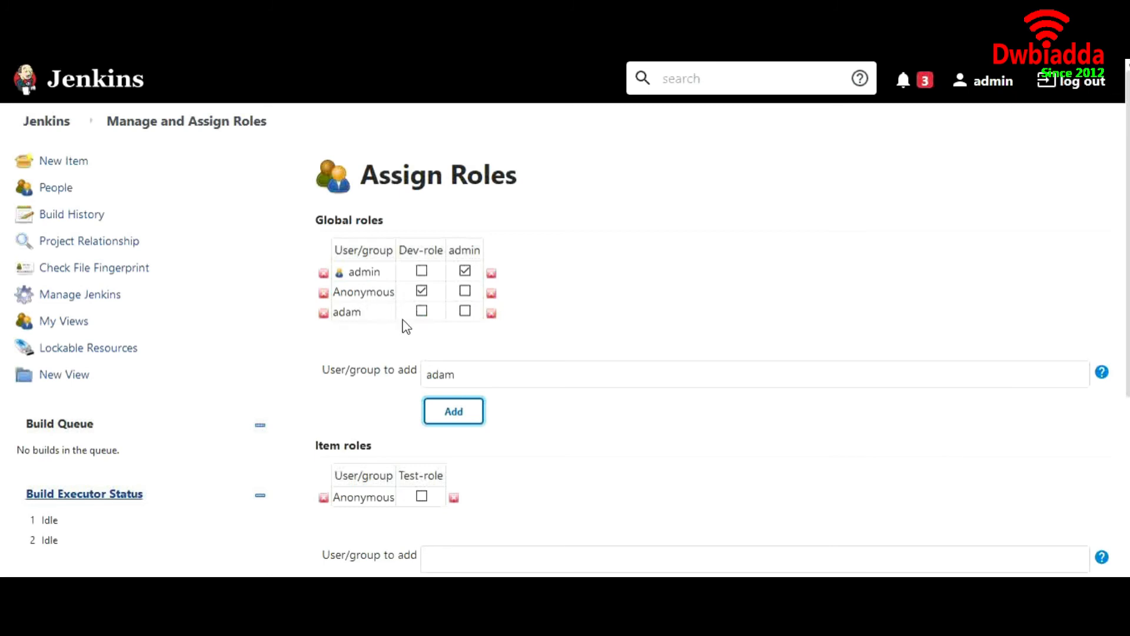
left_click(422, 310)
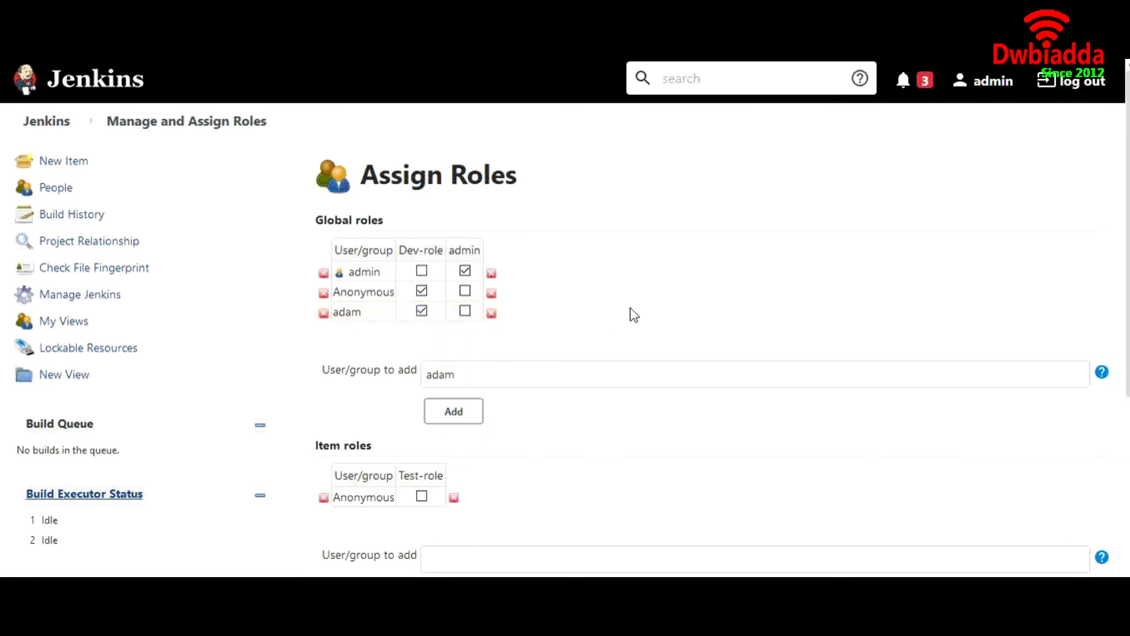
Step: Give the second new user the Test-role item role and save the assignments
scroll(621, 305, "down", 1)
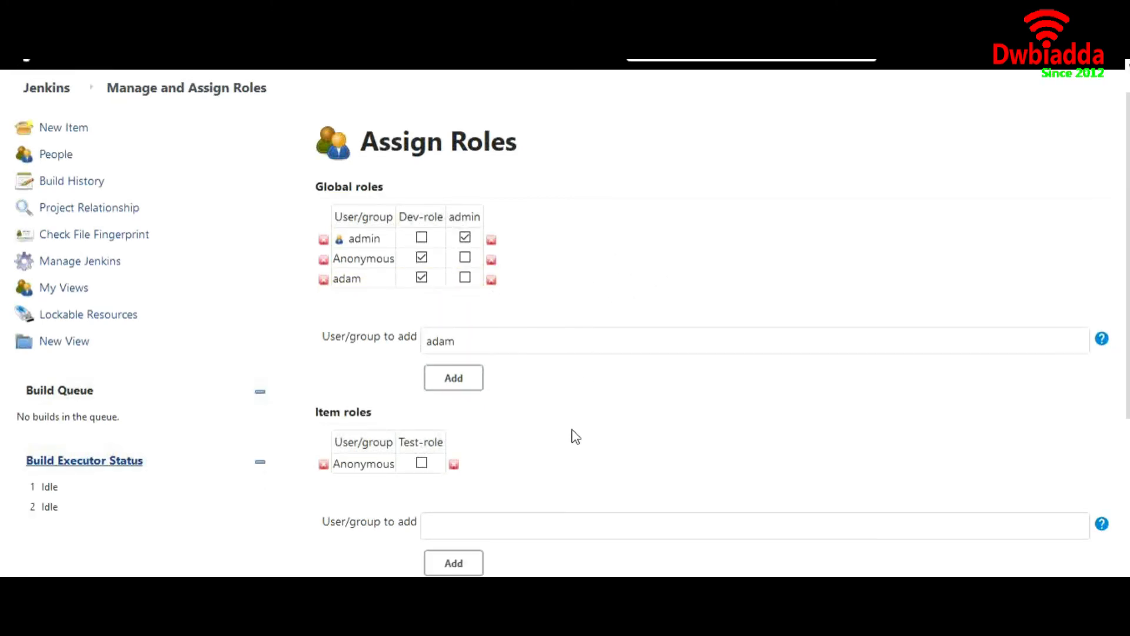
scroll(574, 434, "down", 2)
scroll(574, 437, "down", 1)
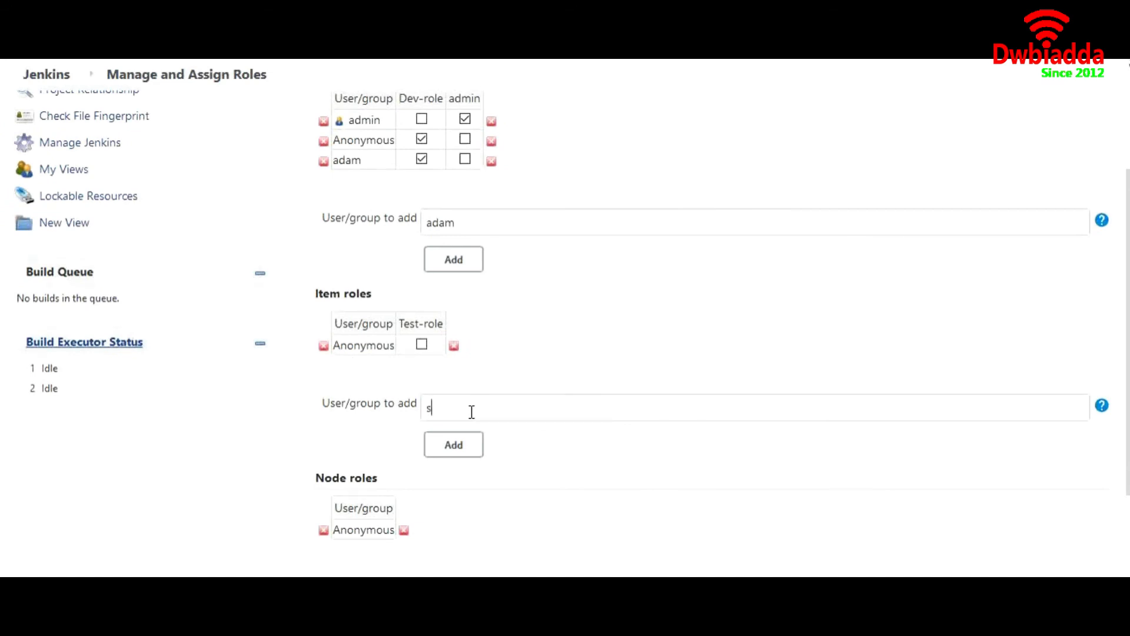
left_click(470, 450)
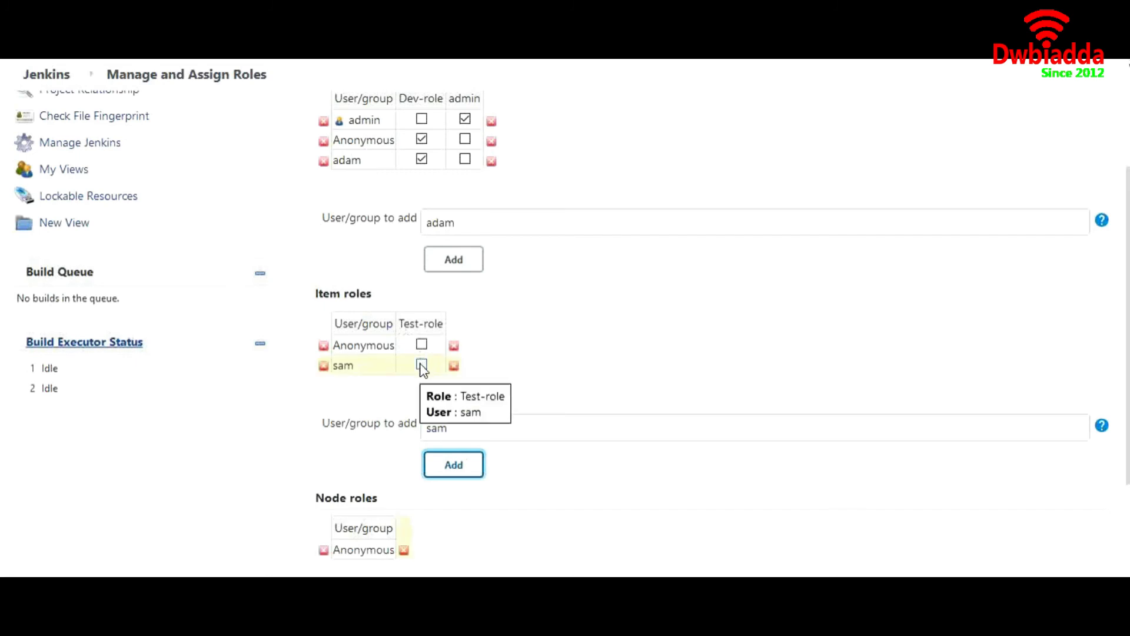
left_click(421, 364)
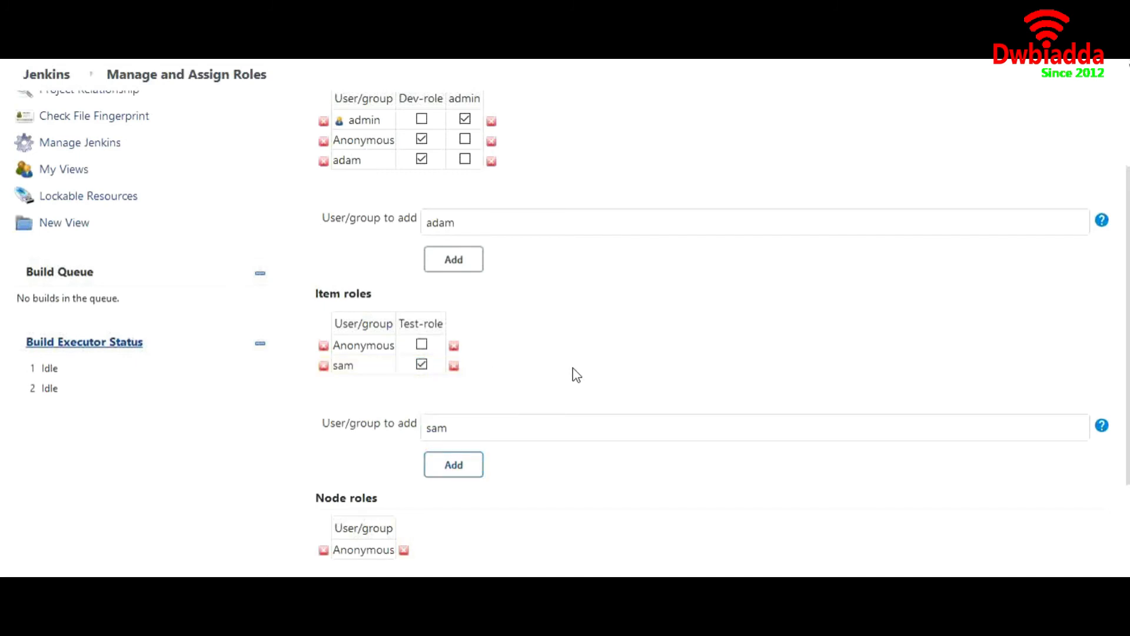
scroll(574, 374, "down", 4)
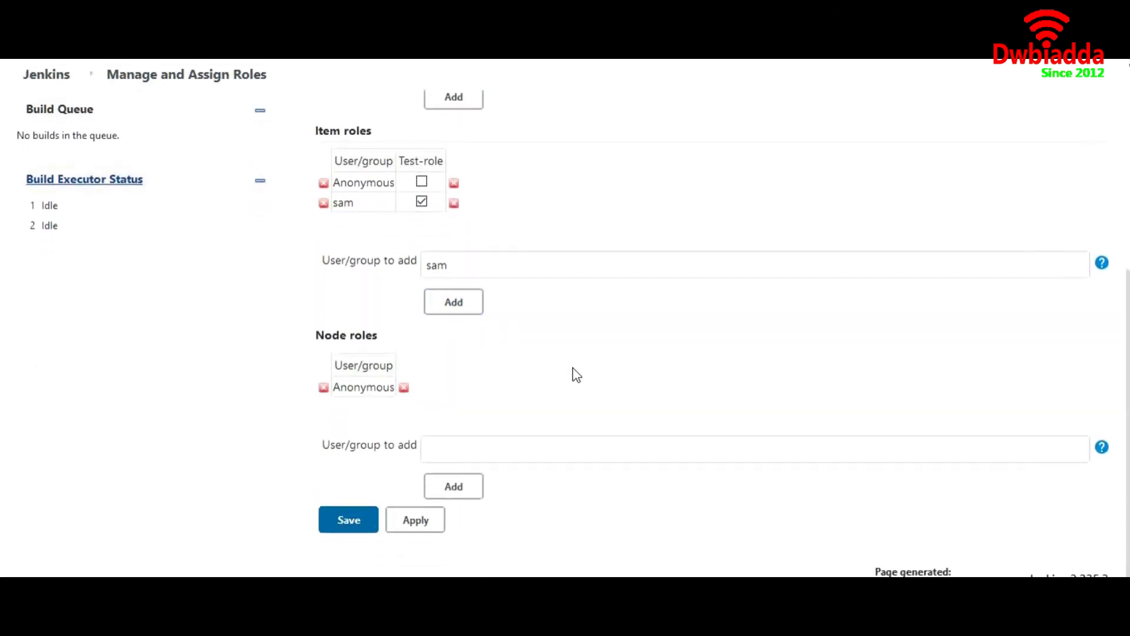
scroll(576, 375, "up", 3)
scroll(575, 374, "down", 3)
left_click(348, 528)
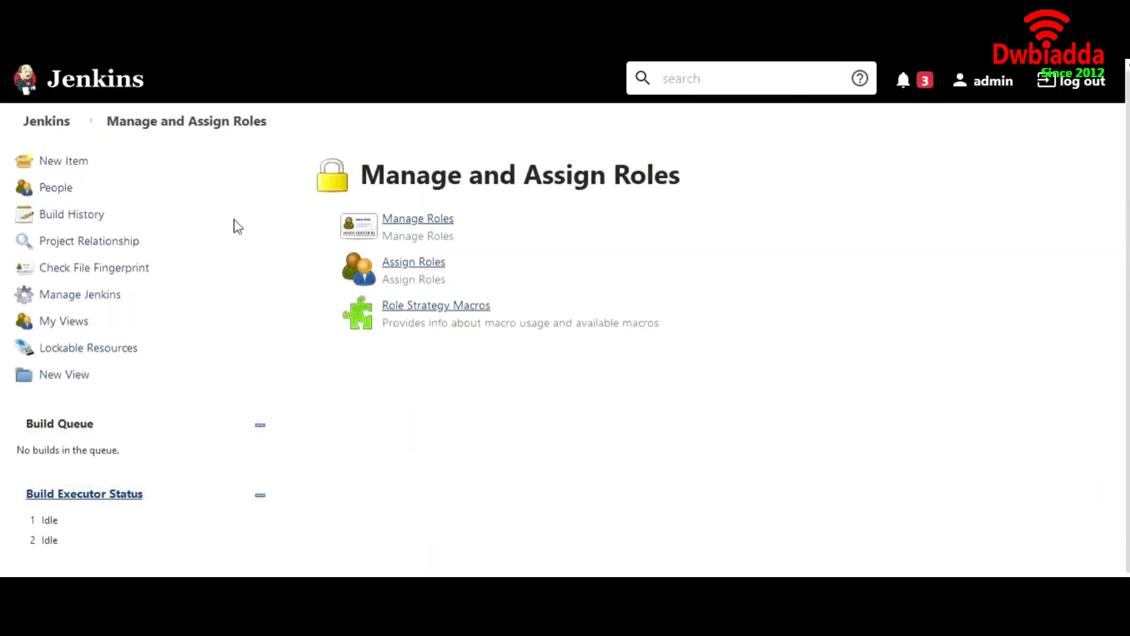
Step: Log out of admin and sign in as the Dev-role user with their password
left_click(56, 126)
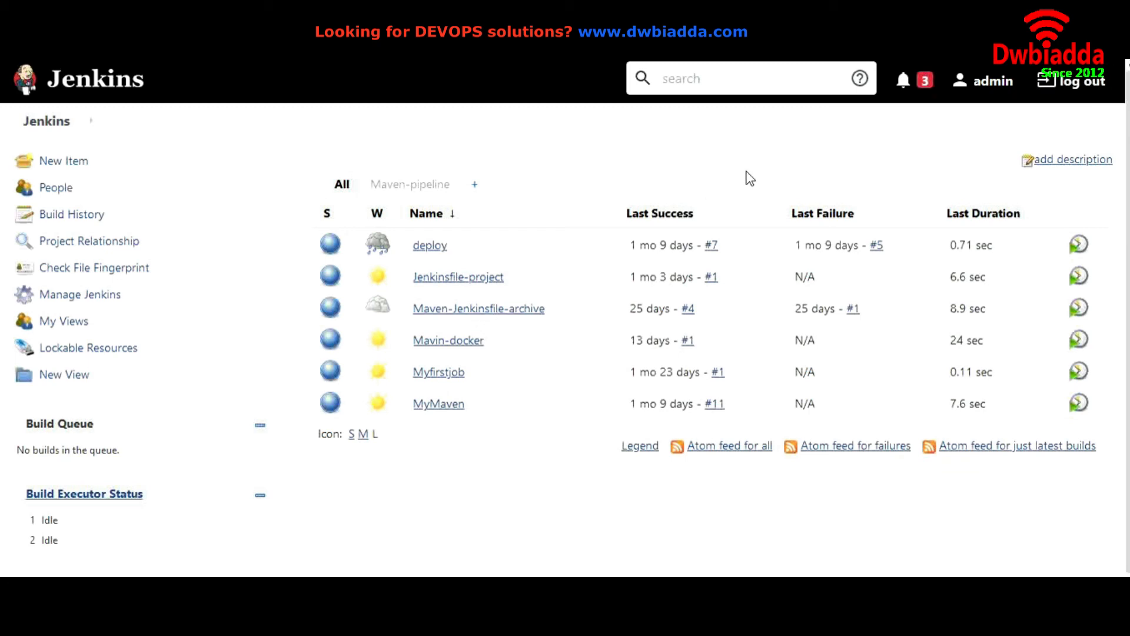
left_click(1070, 98)
left_click(479, 332)
type("adam")
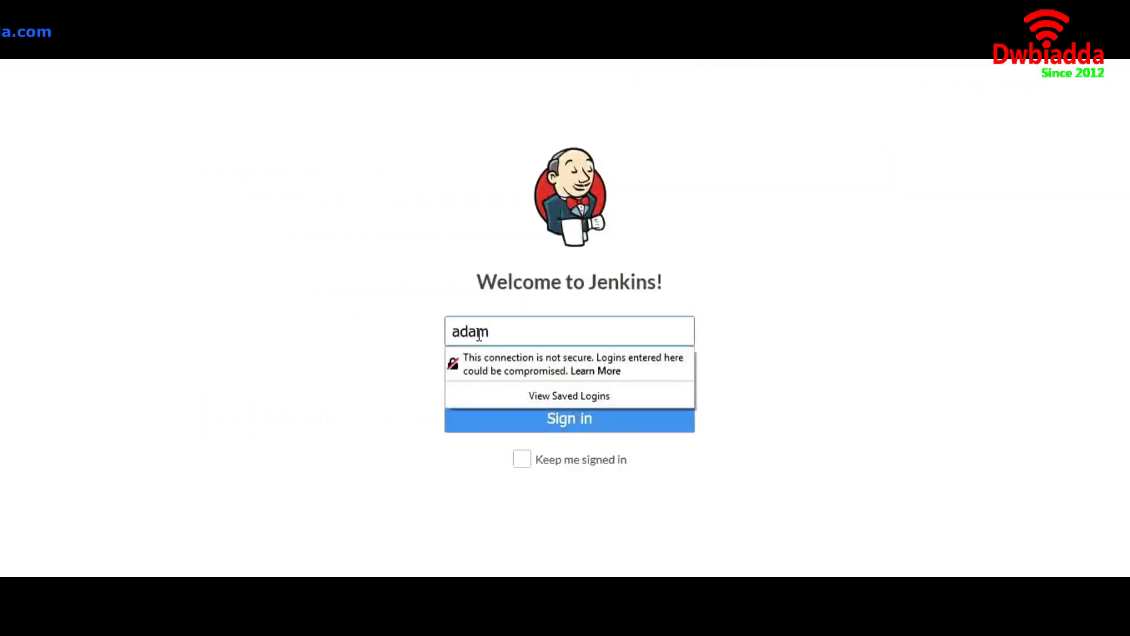
key("Tab")
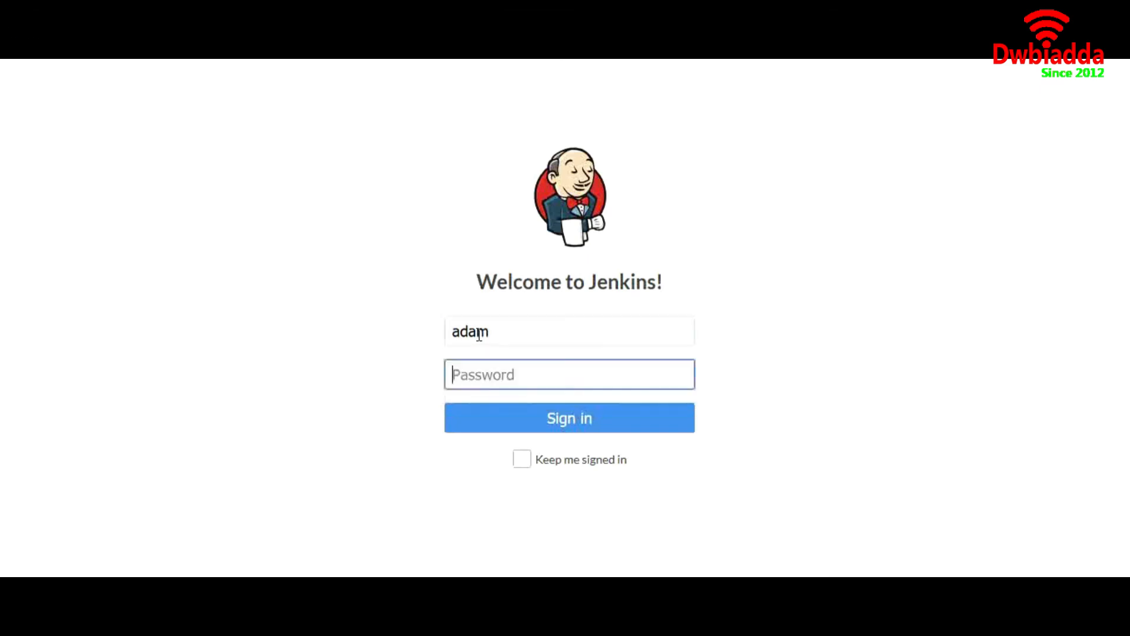
type("ad")
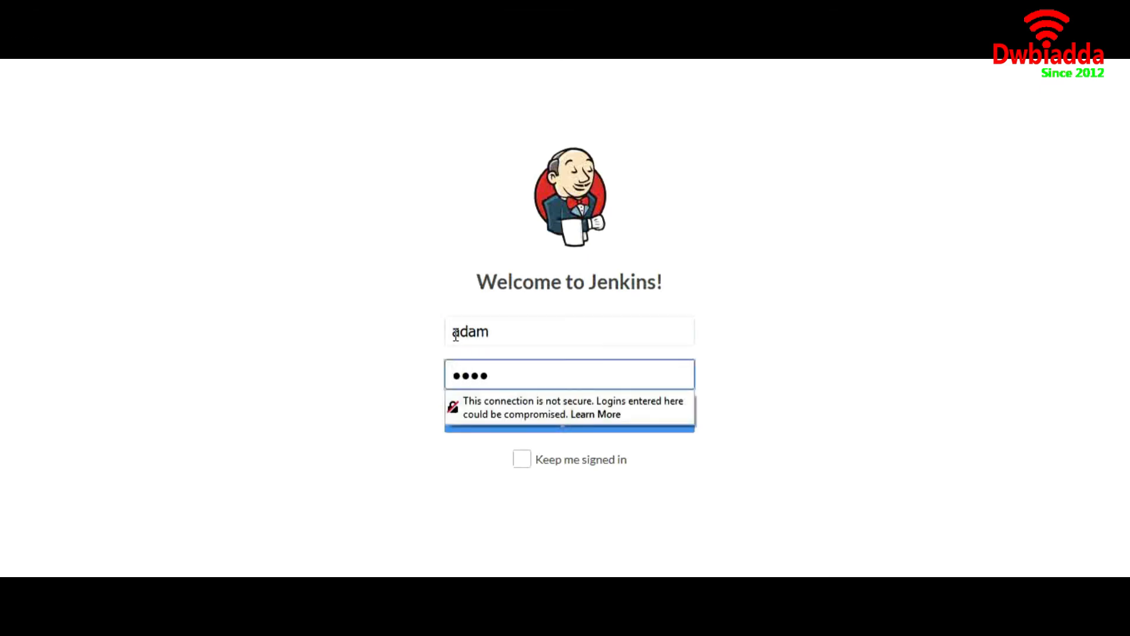
left_click_drag(348, 352, 565, 437)
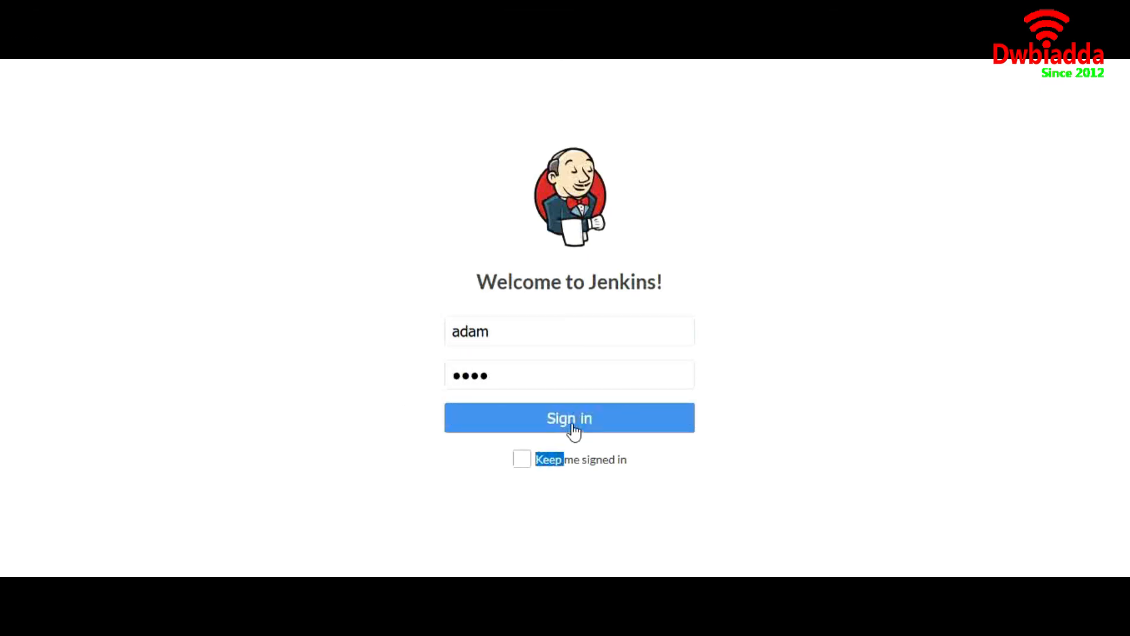
left_click(572, 424)
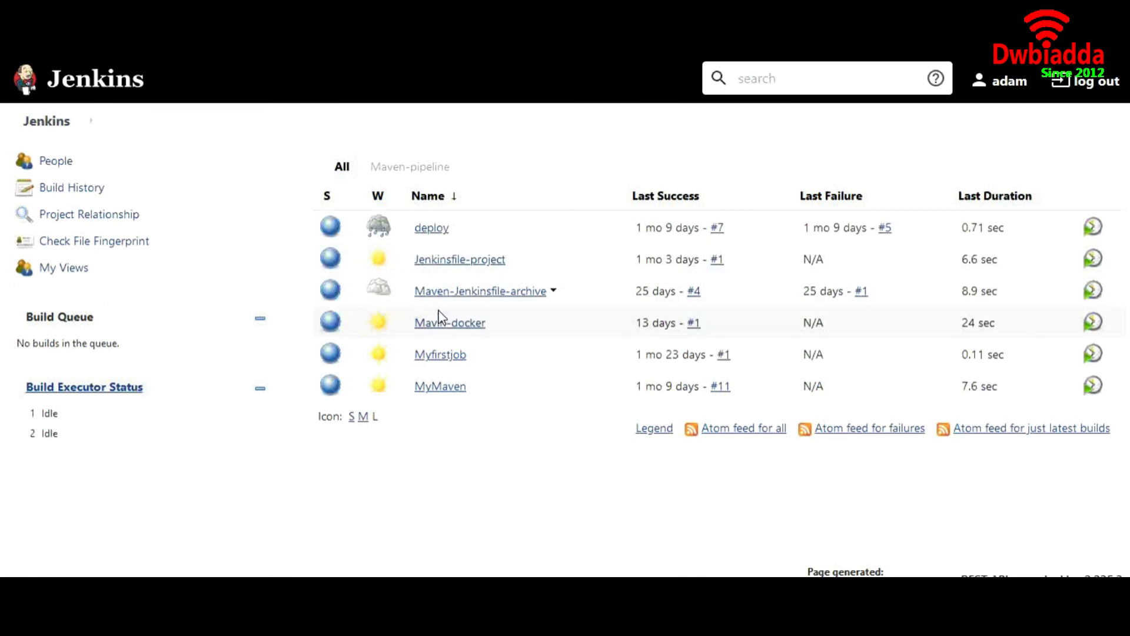
left_click(443, 324)
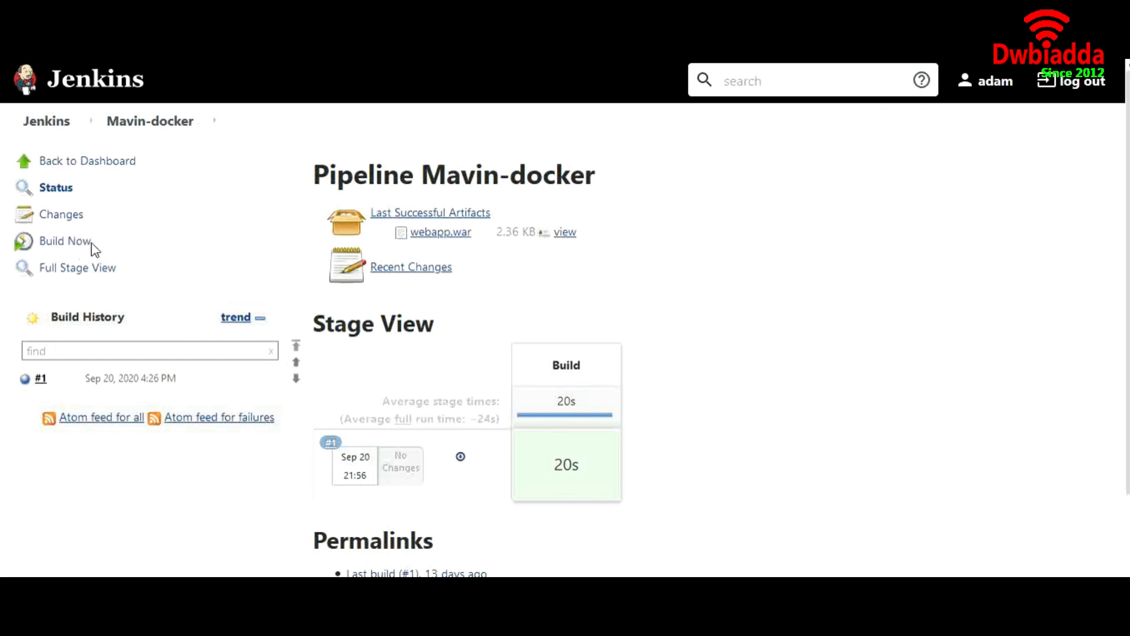
scroll(291, 301, "down", 1)
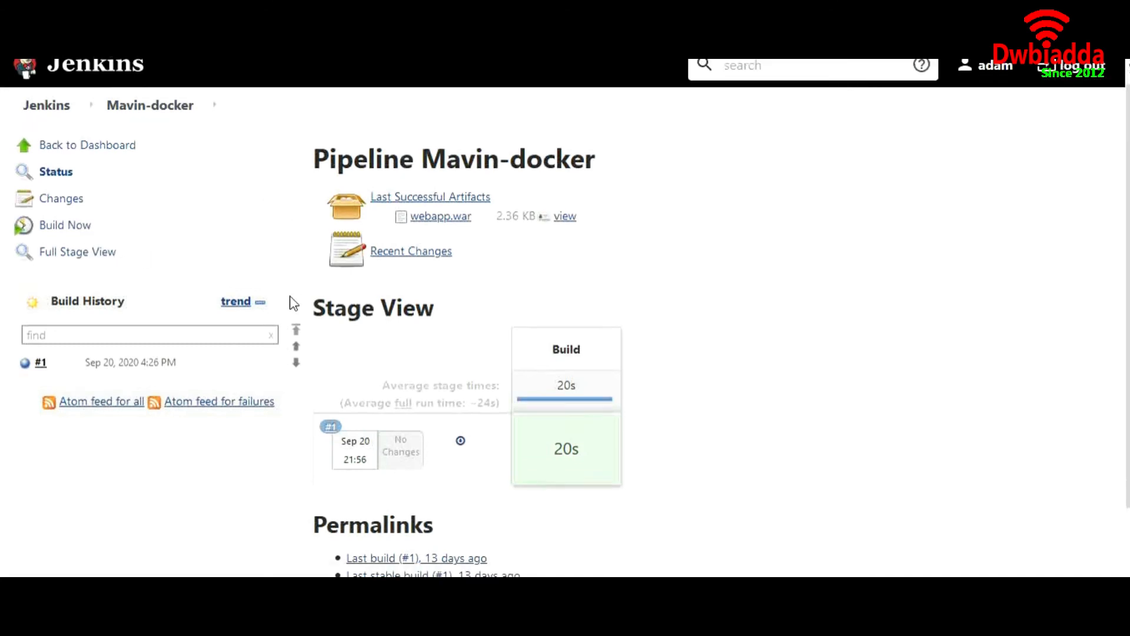
scroll(293, 303, "down", 3)
scroll(293, 303, "up", 5)
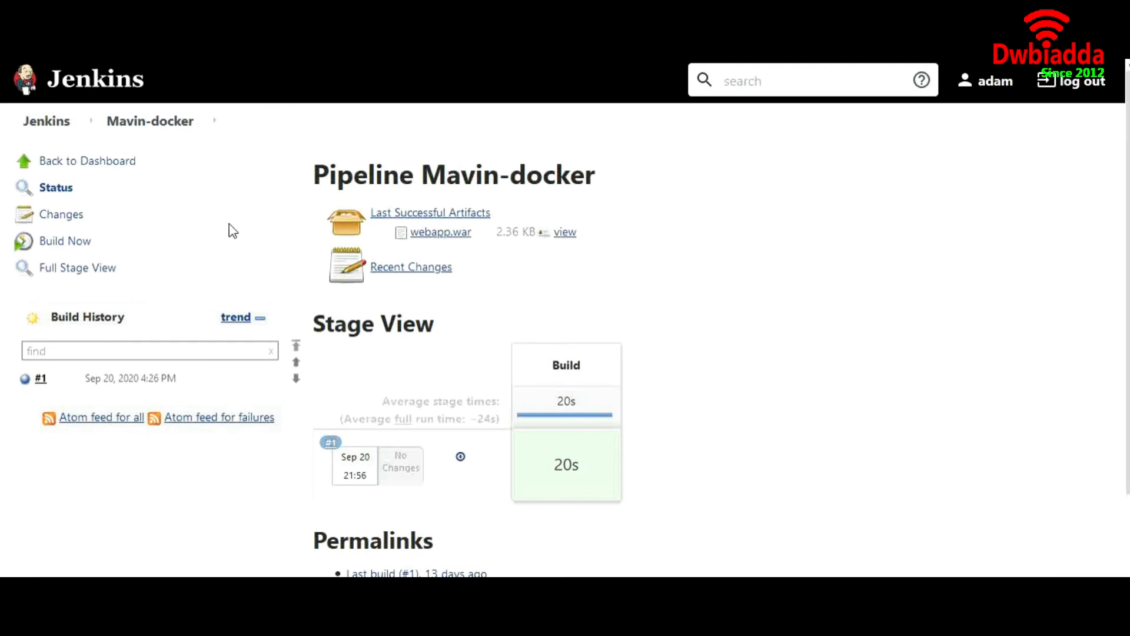
left_click(57, 126)
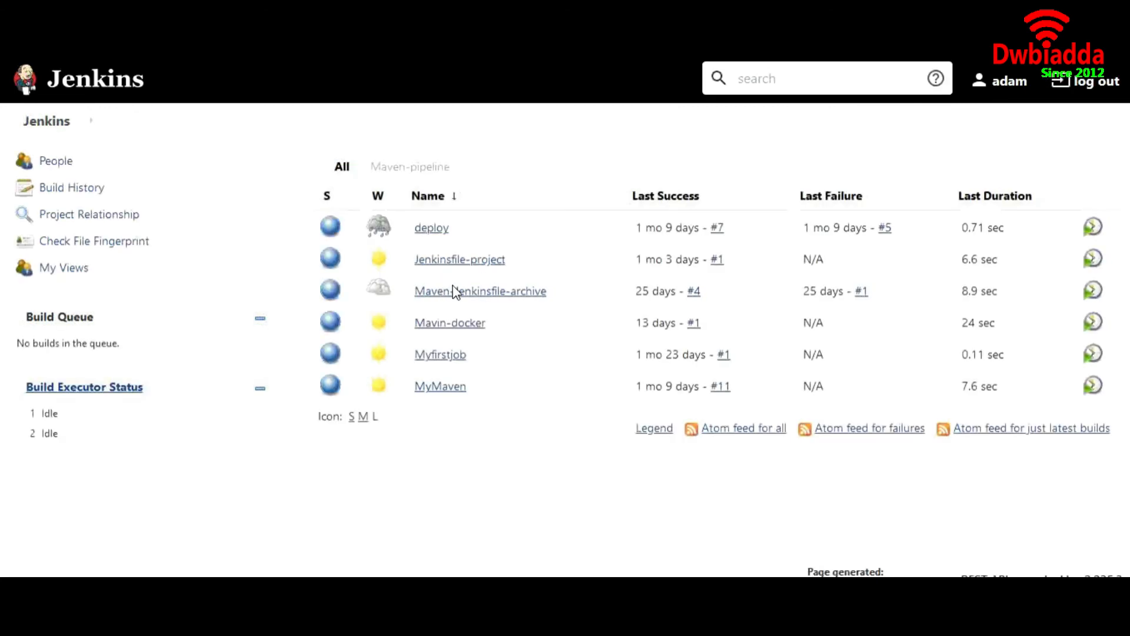
left_click(431, 229)
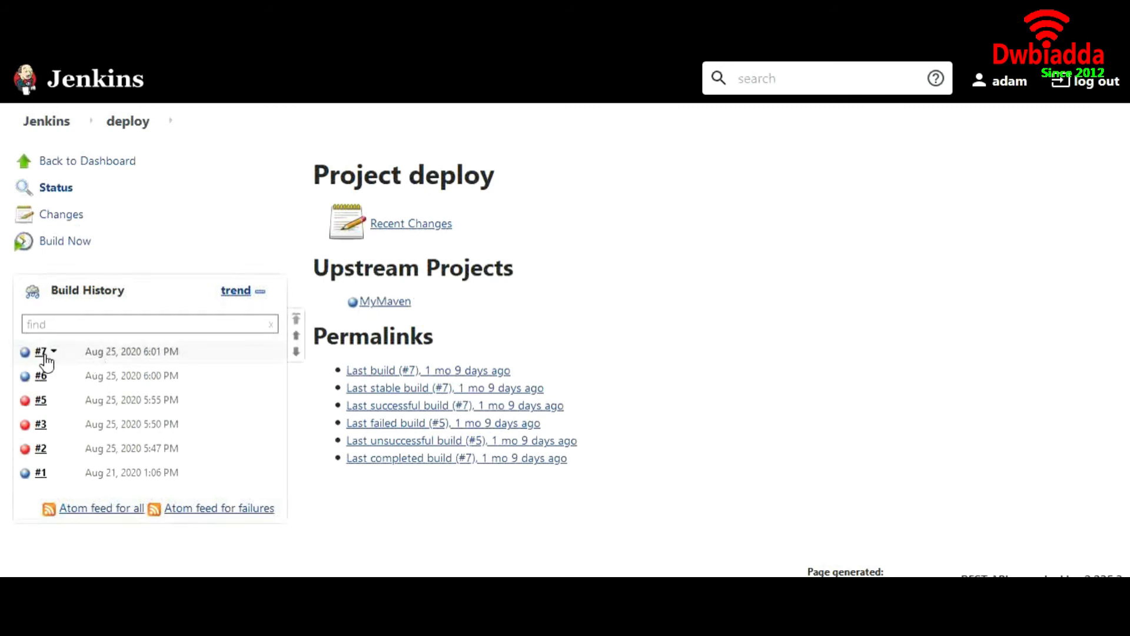
left_click(159, 348)
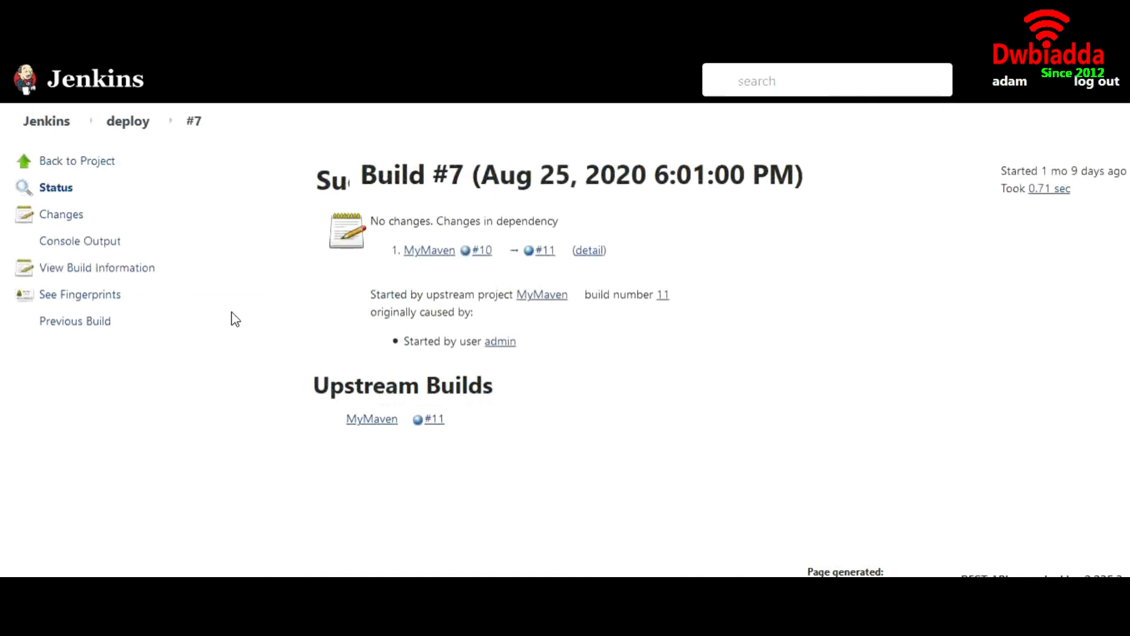
left_click(93, 246)
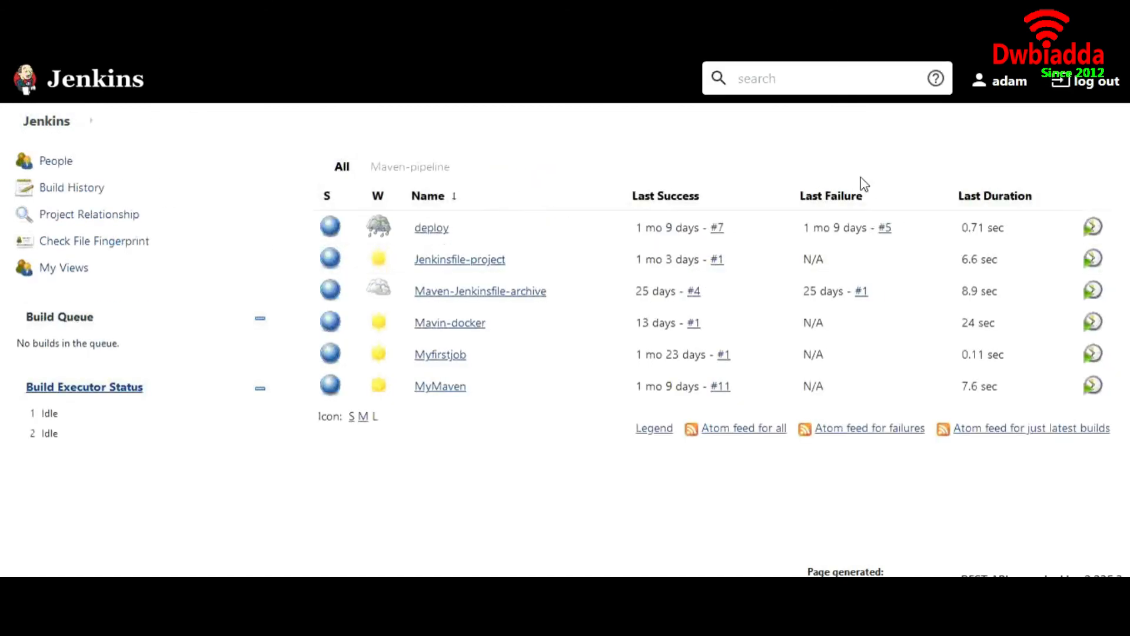
Step: Log out the Dev-role user, open Jenkinsfile-project, and return to the job dashboard
left_click(1089, 80)
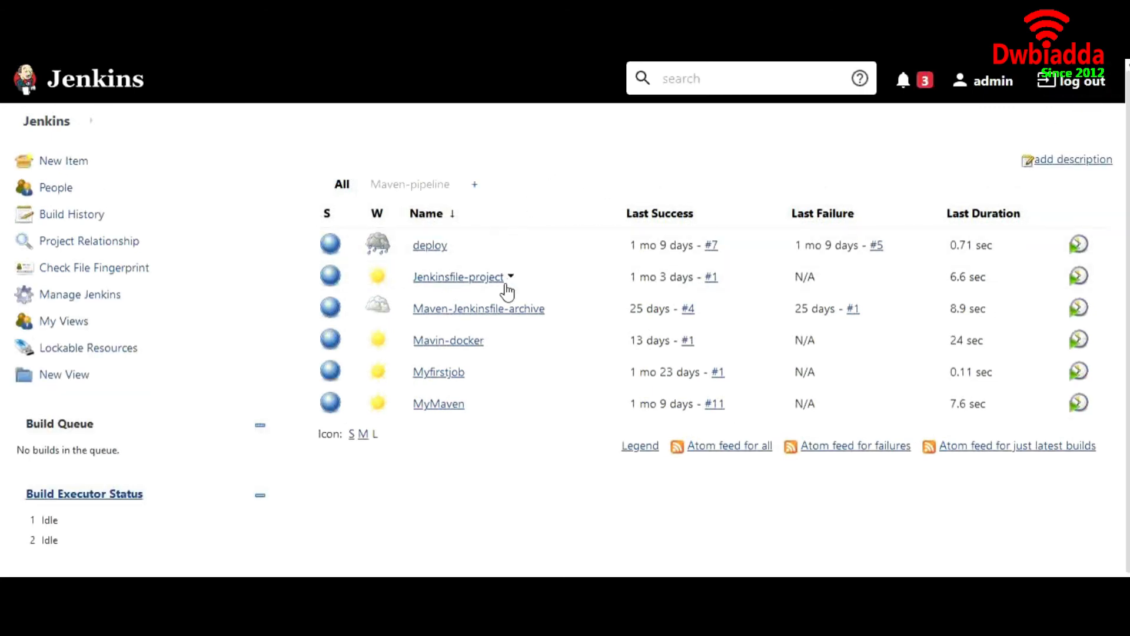
scroll(505, 288, "down", 1)
scroll(505, 288, "up", 1)
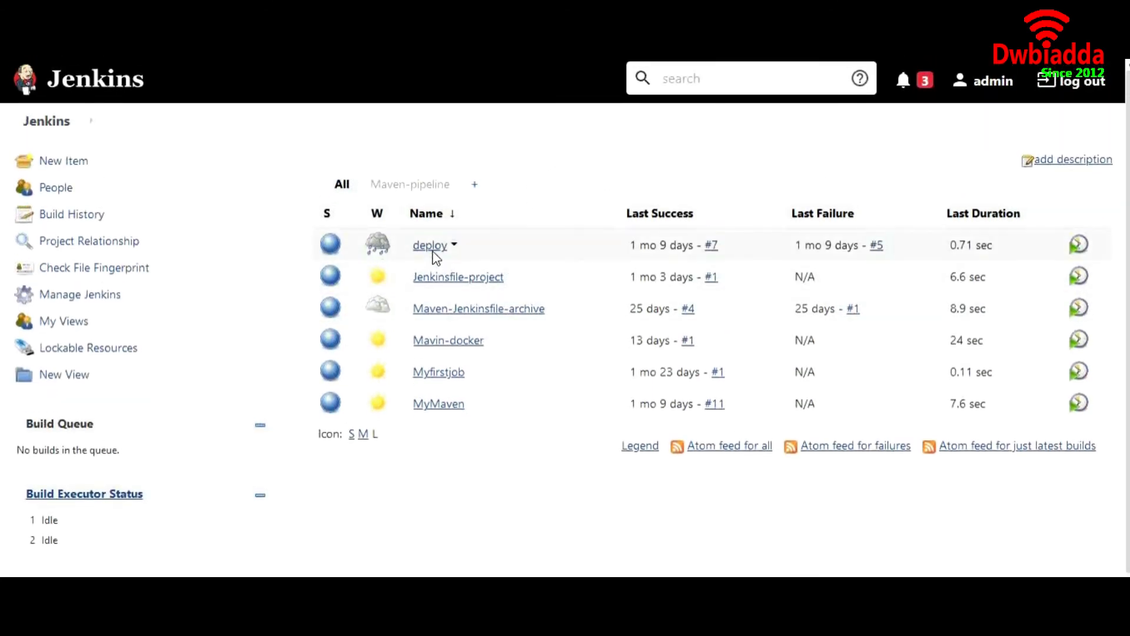
left_click(440, 277)
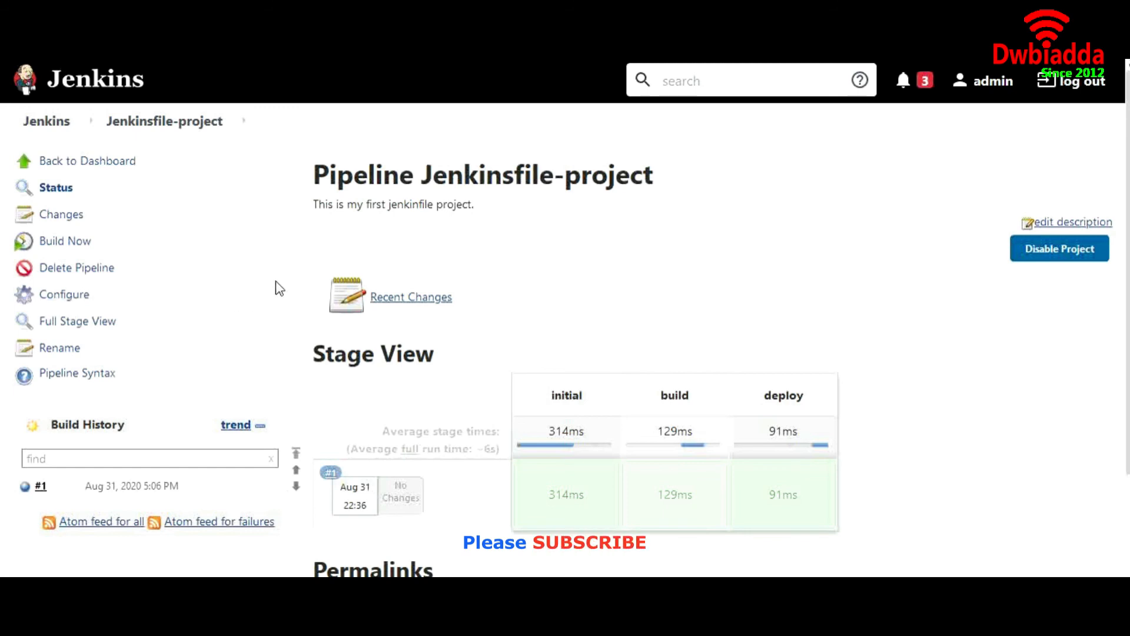
left_click(64, 127)
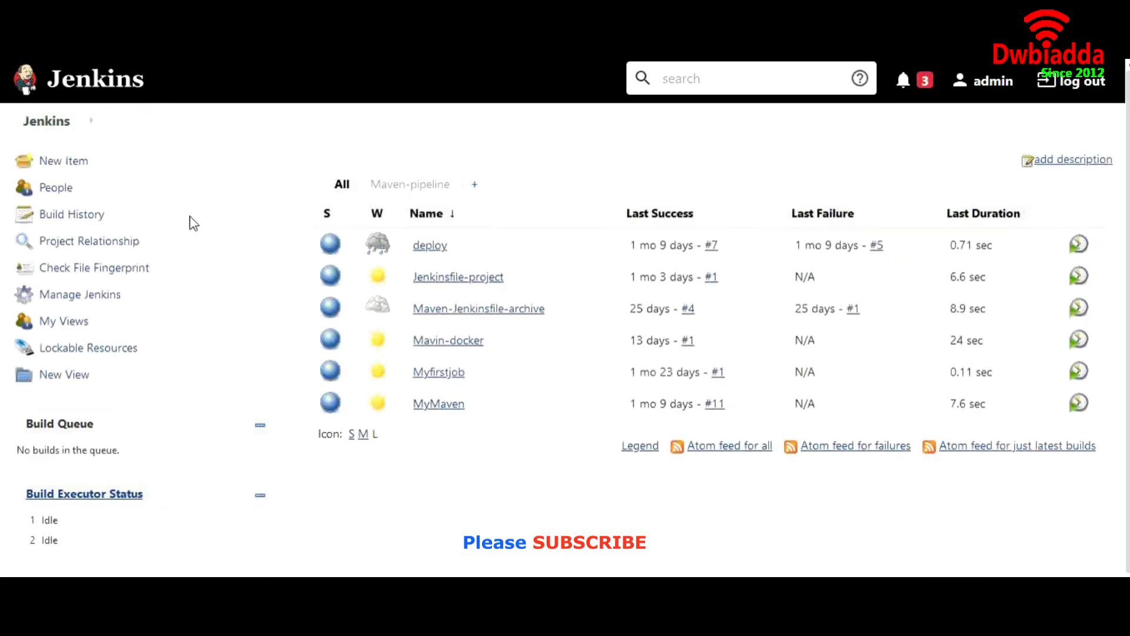